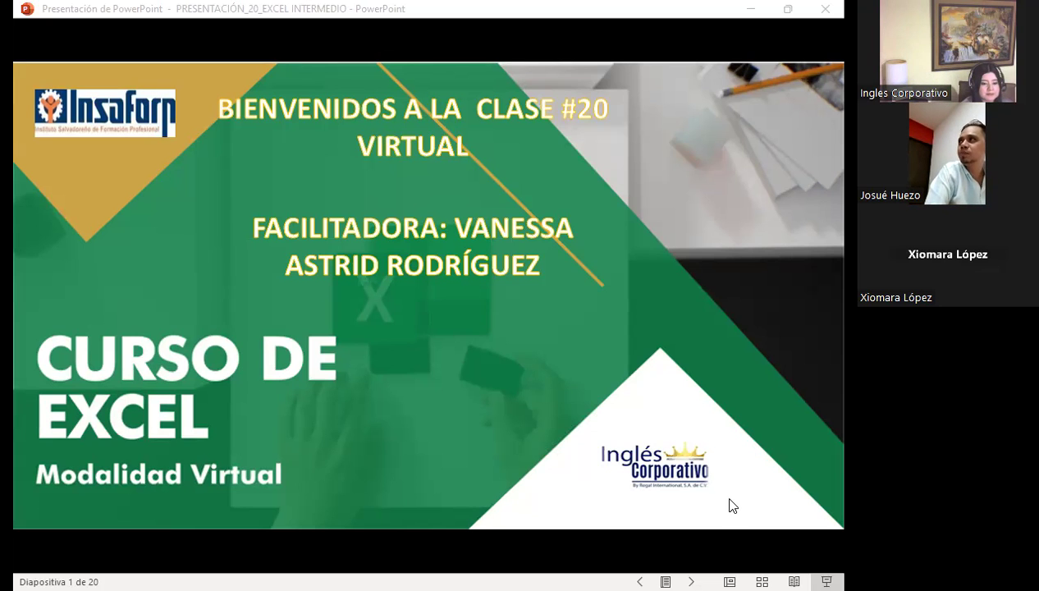
- Switch from the PowerPoint slideshow to the Firefox browser
key(alt+Tab)
- Go from the Excel Intermedio course outline to lesson 4.5, 'Personalizar gráficos dinámicos'
click(558, 41)
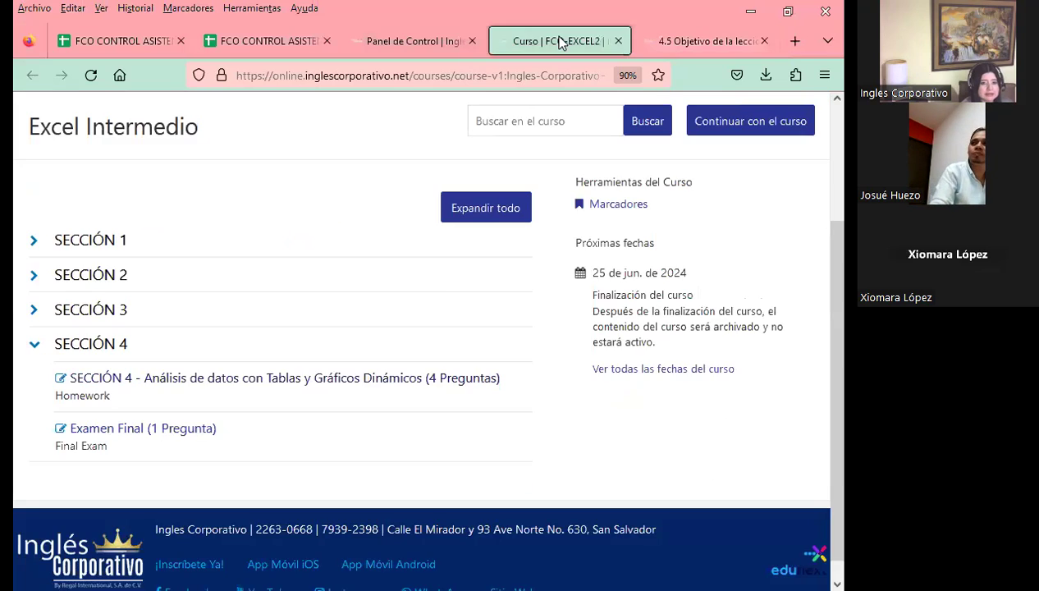
scroll(409, 353, down, 1)
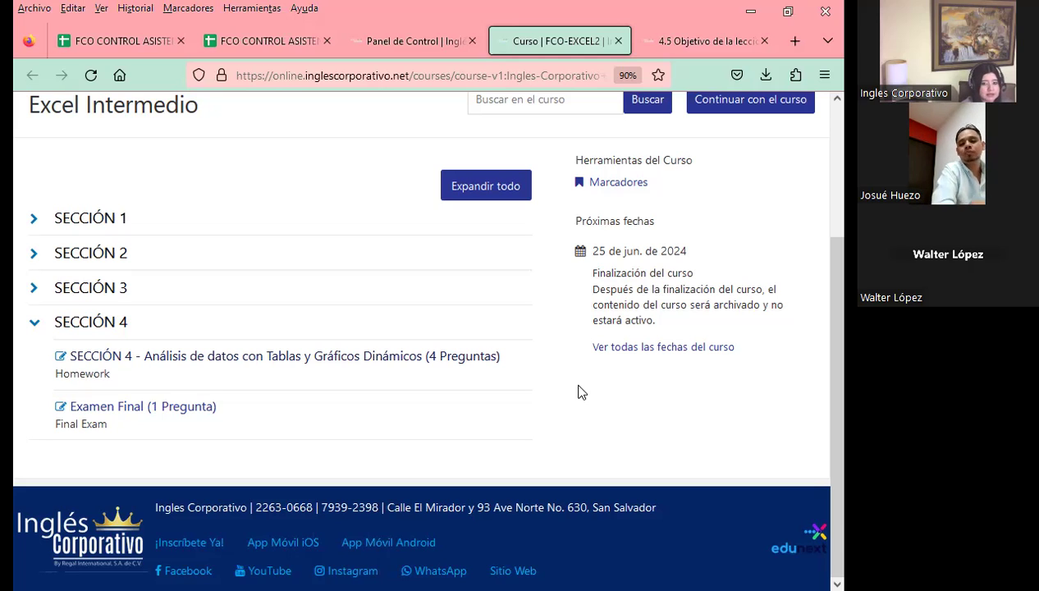
click(666, 41)
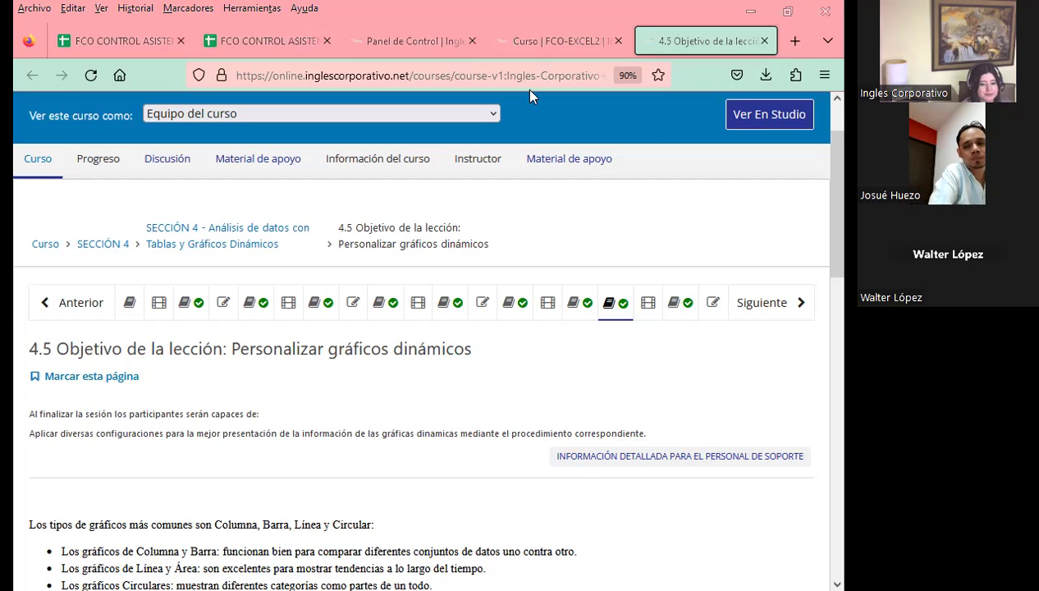
- View the class #20 discussion forum, then resume the slideshow at slide 2, 'Sesión: 20'
scroll(607, 267, up, 2)
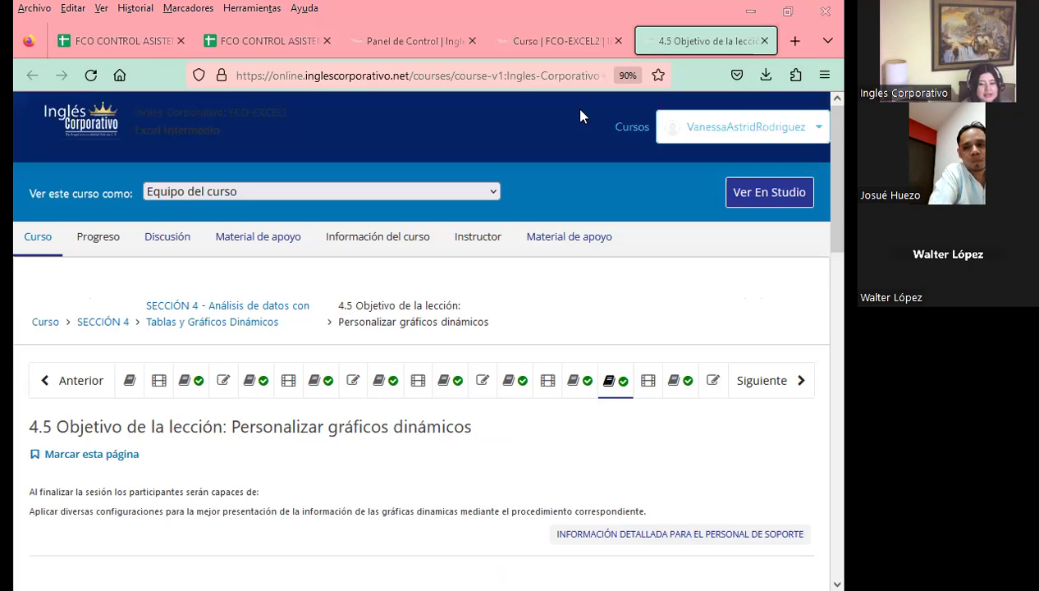
click(663, 361)
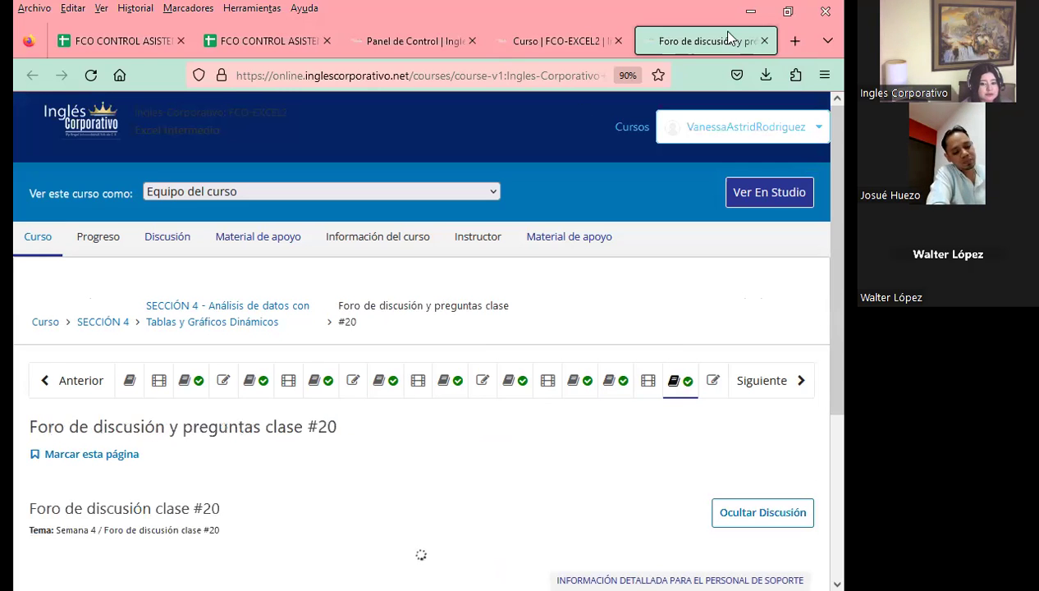
scroll(353, 363, down, 4)
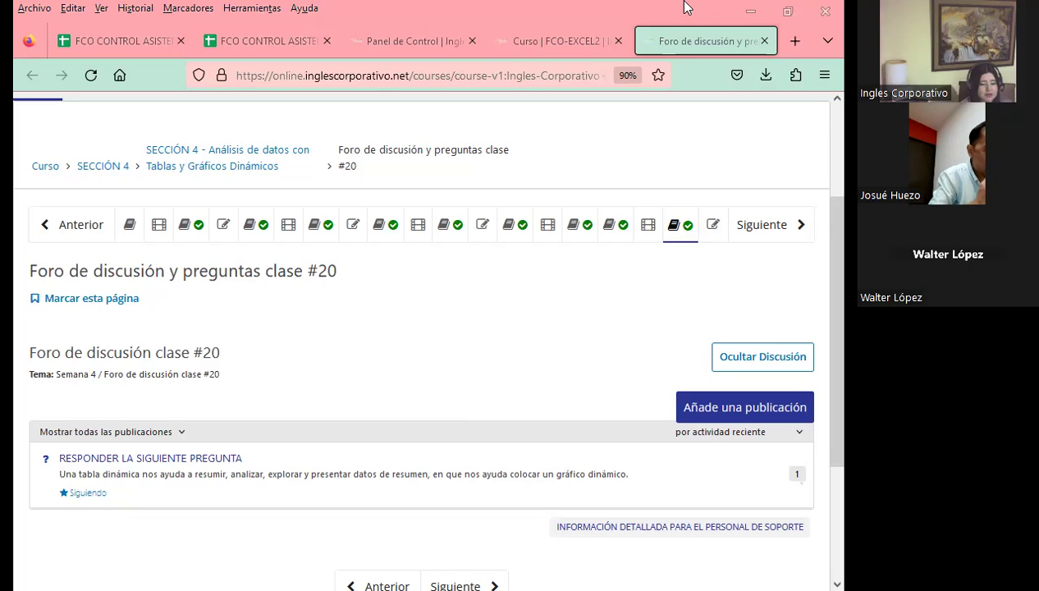
key(alt+Tab)
click(529, 404)
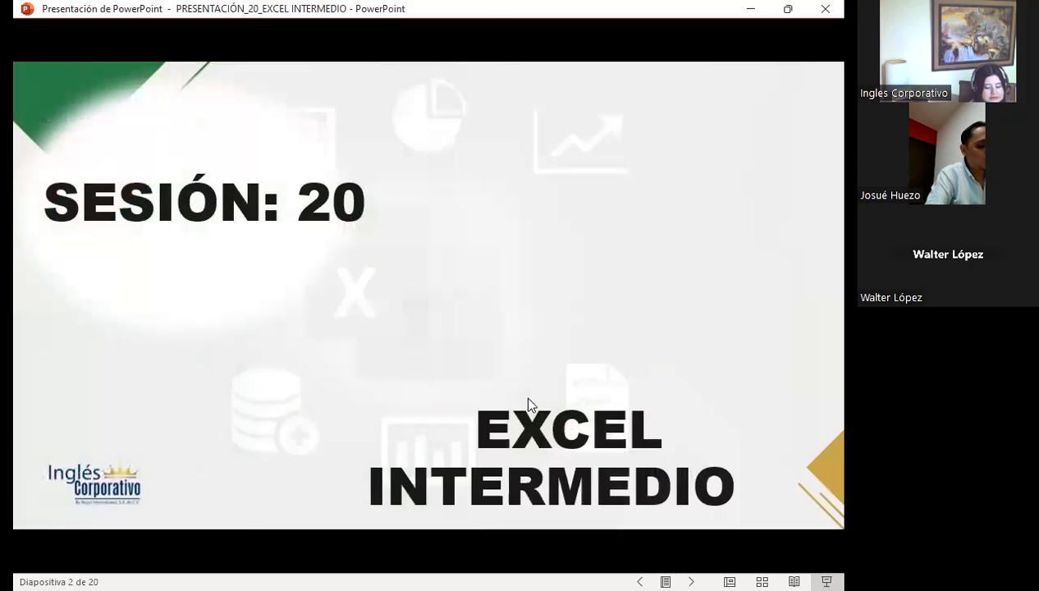
- Advance the slideshow to slide 3, the AGENDA with the session's five items
click(527, 402)
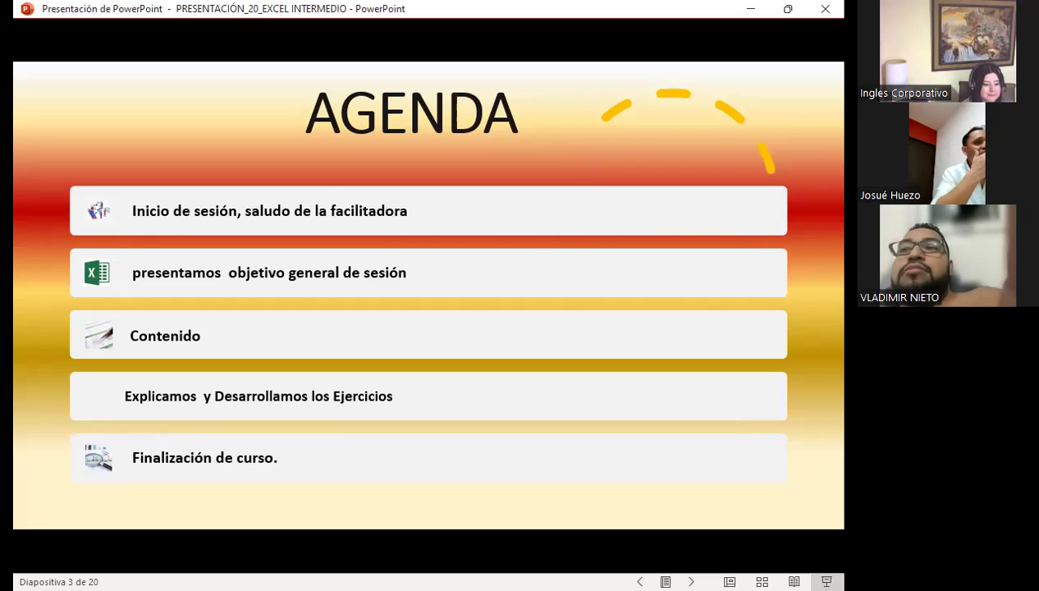
- Move to slide 4, the objective of analyzing and customizing pivot charts
key(Right)
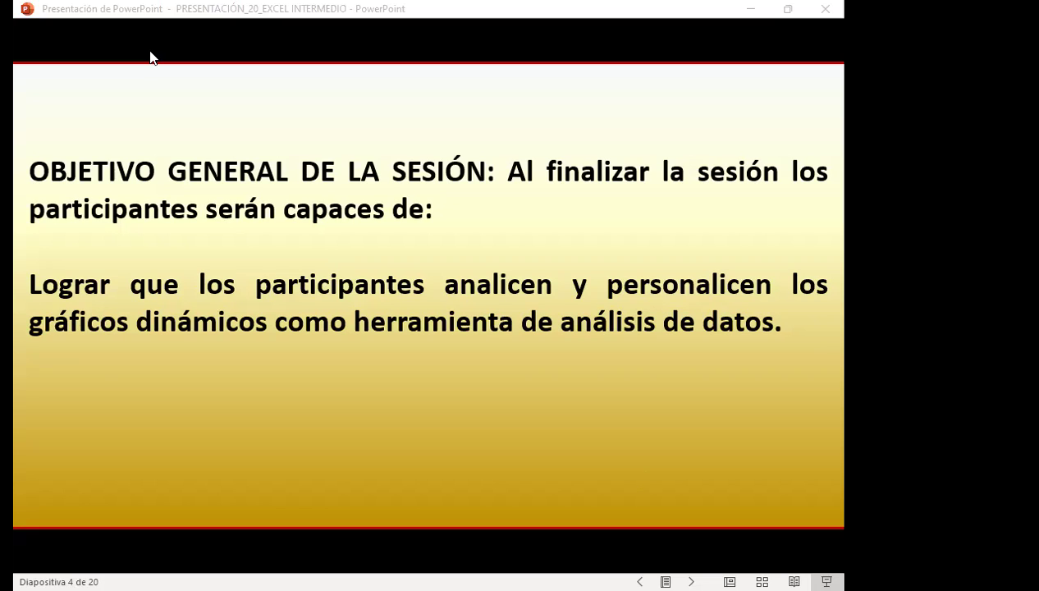
- Focus the slideshow and go to slide 5, Características de los gráficos dinámicos
click(643, 478)
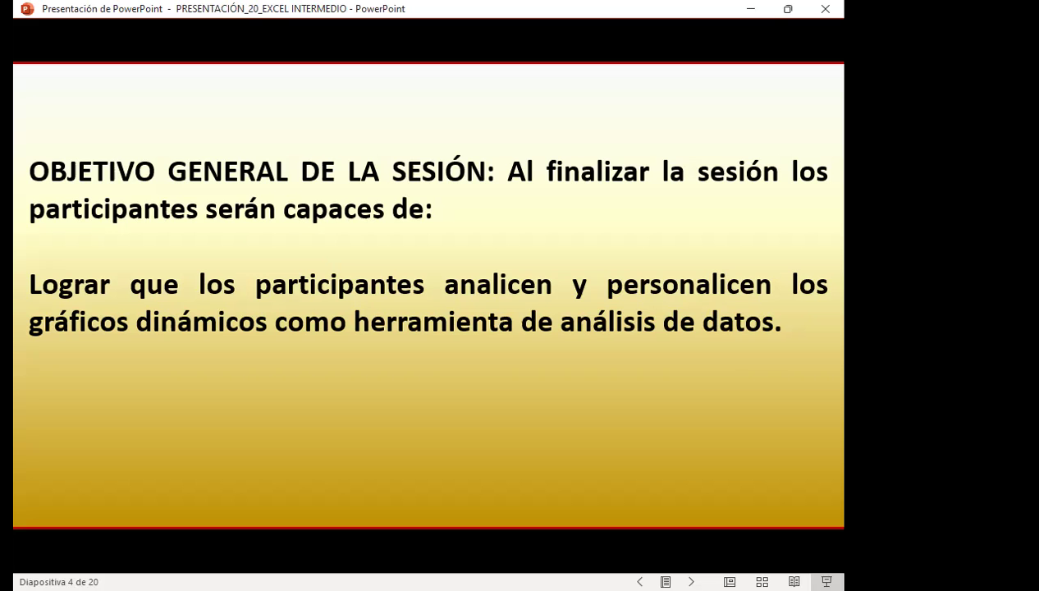
key(Right)
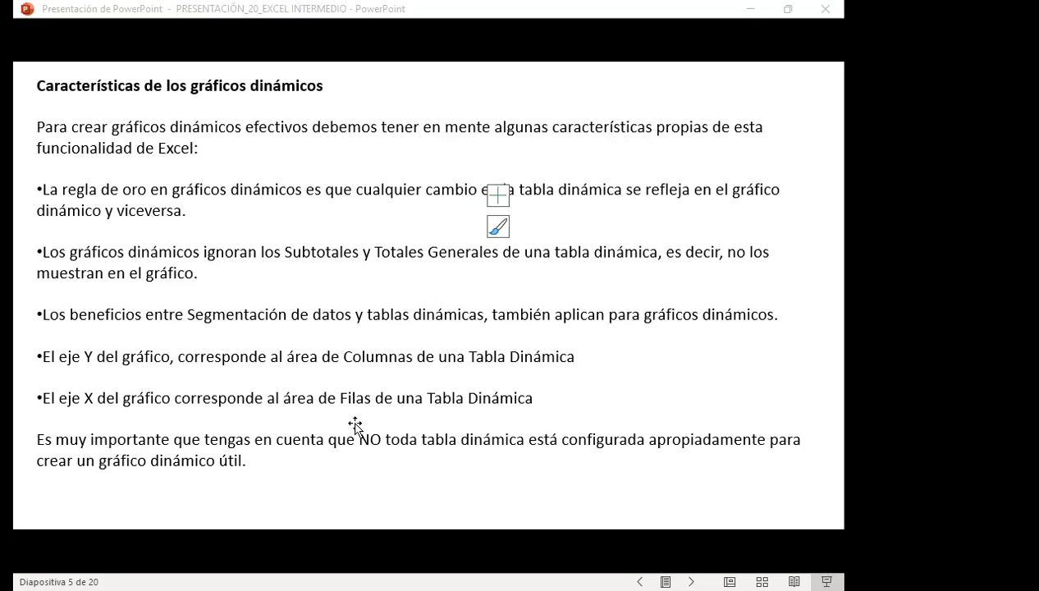
- Refocus the presentation and move on to the EJERCICIOS slide
click(490, 255)
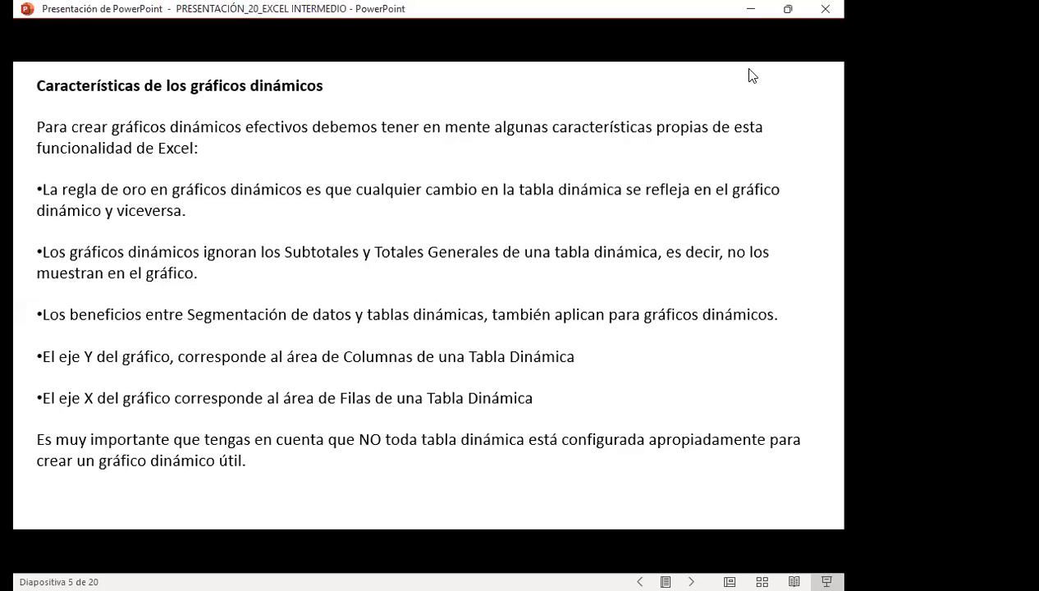
click(751, 75)
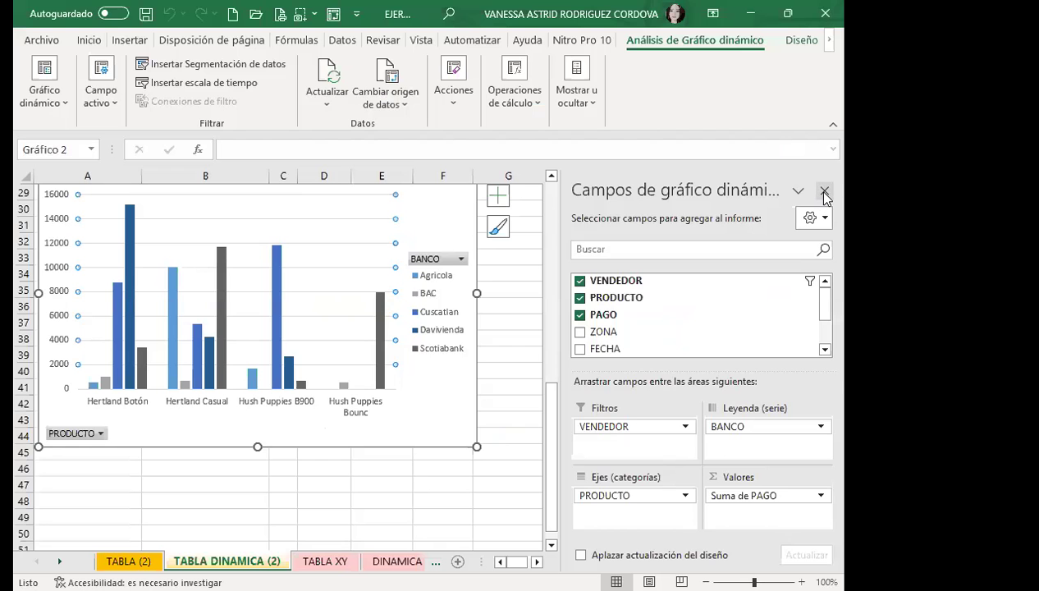
- Back in Excel, select the whole TABLA DINAMICA (2) chart and show the Diseño ribbon
click(823, 192)
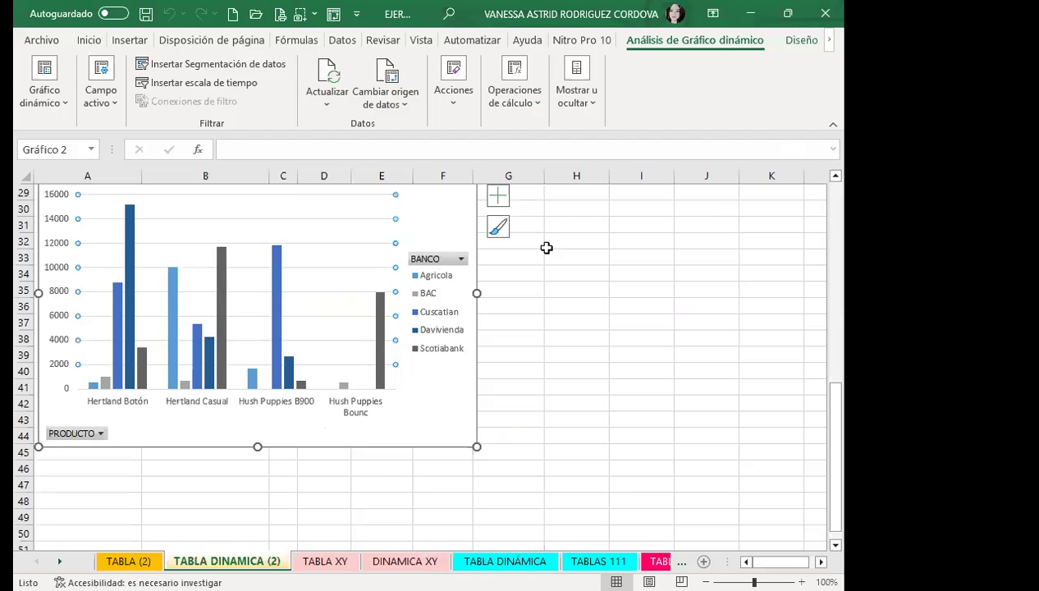
click(424, 403)
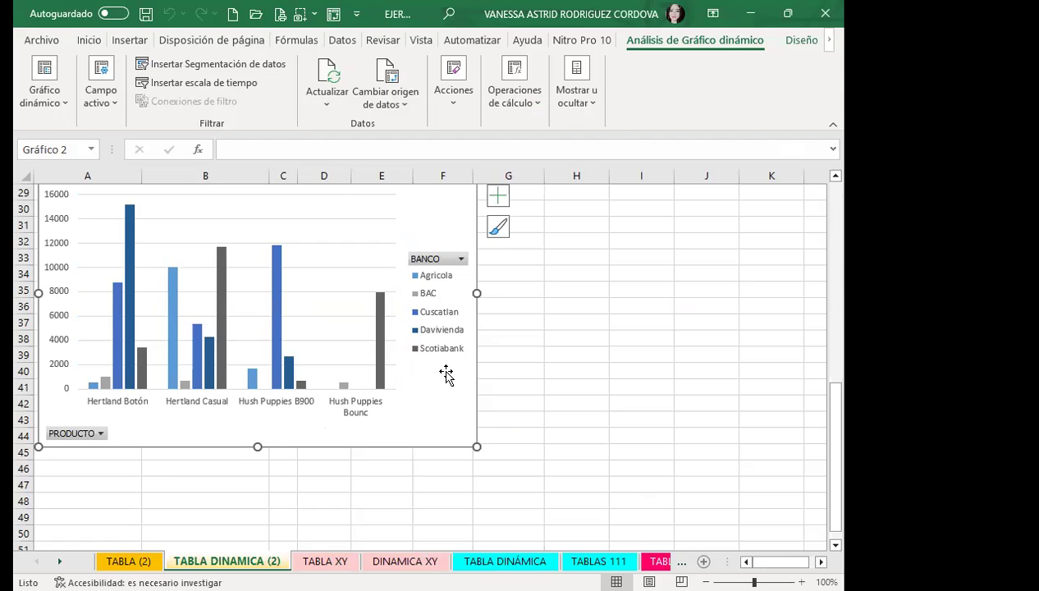
scroll(445, 374, up, 1)
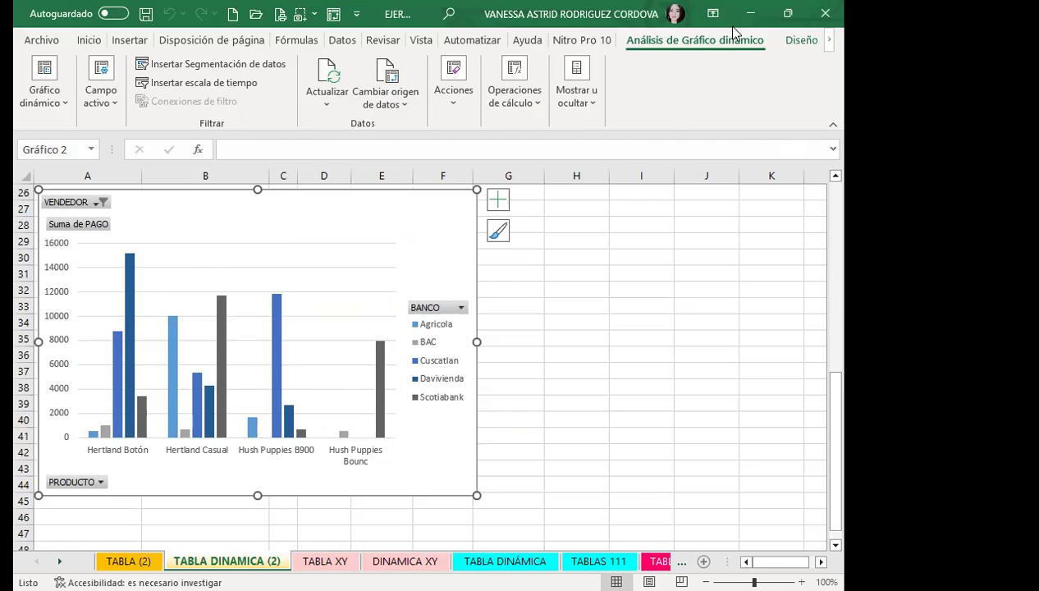
click(802, 41)
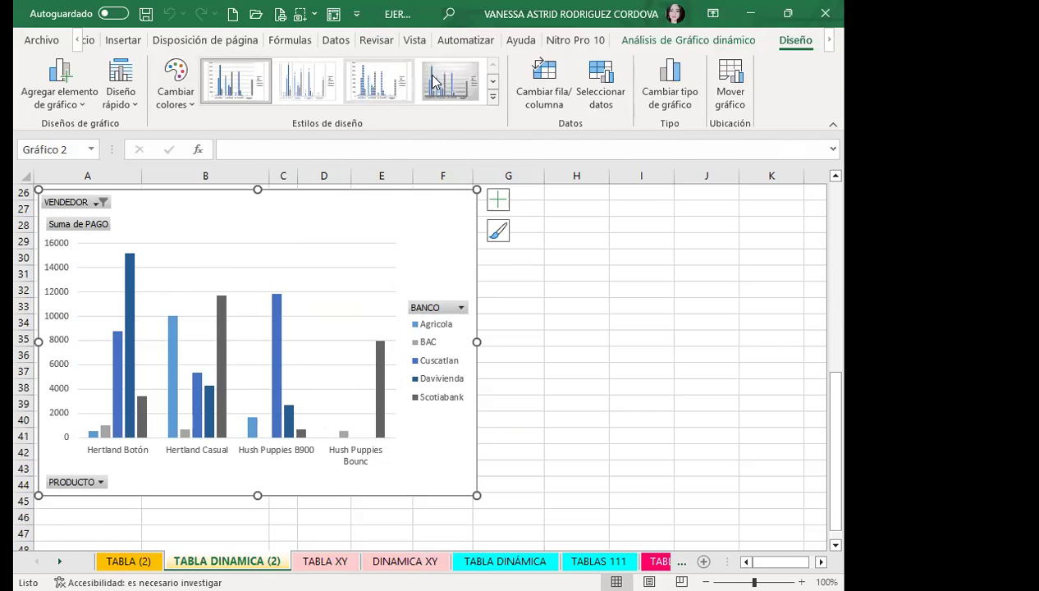
click(493, 98)
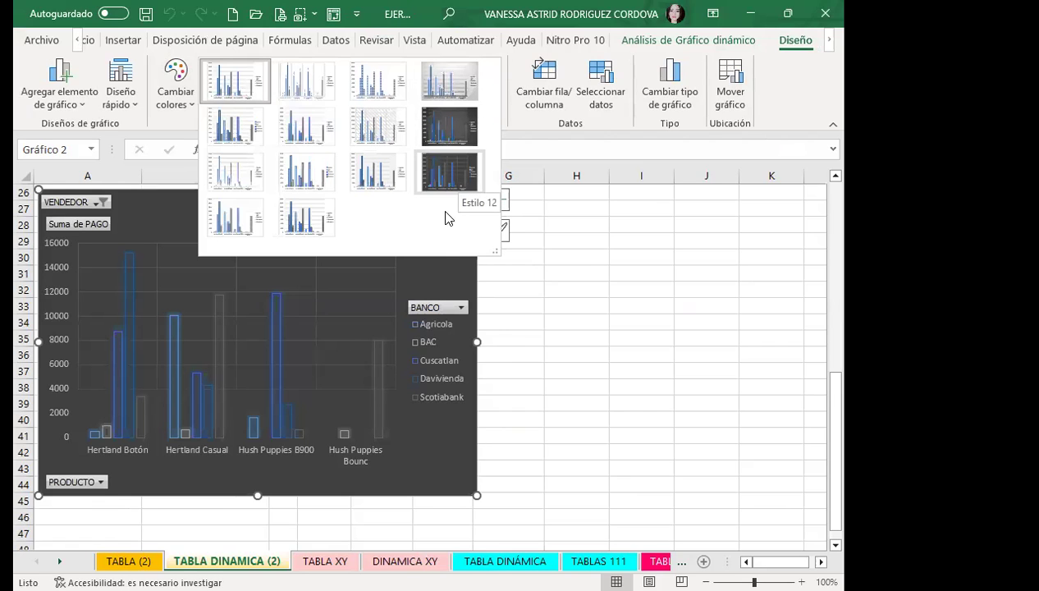
click(174, 92)
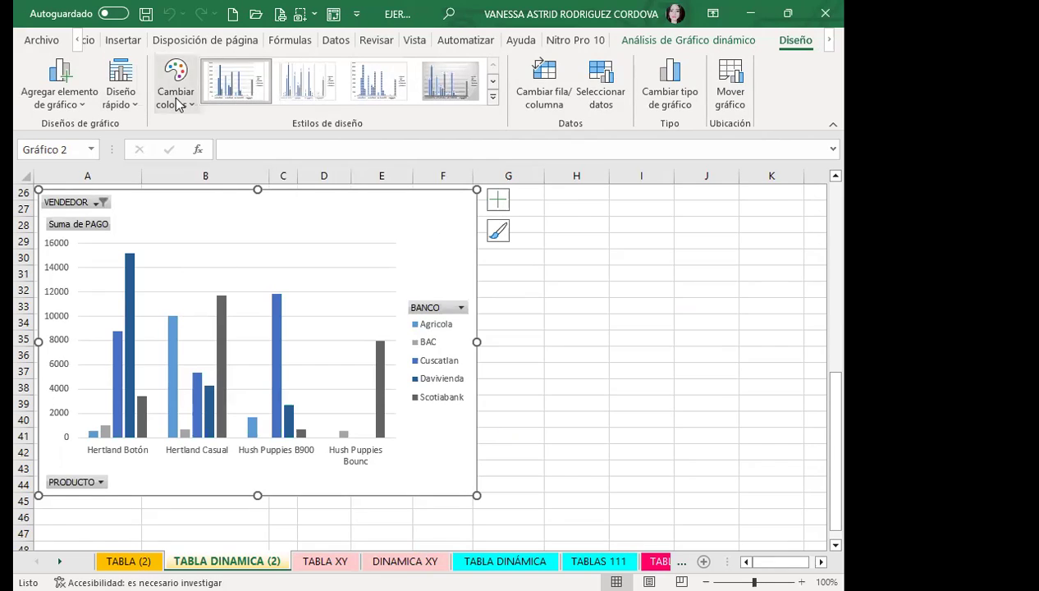
click(175, 86)
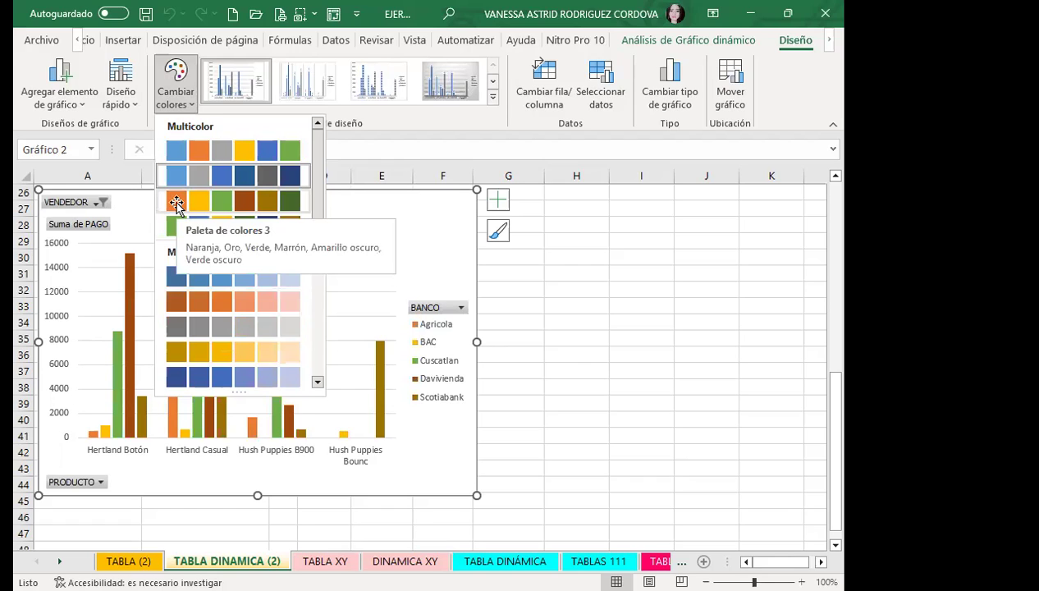
click(177, 204)
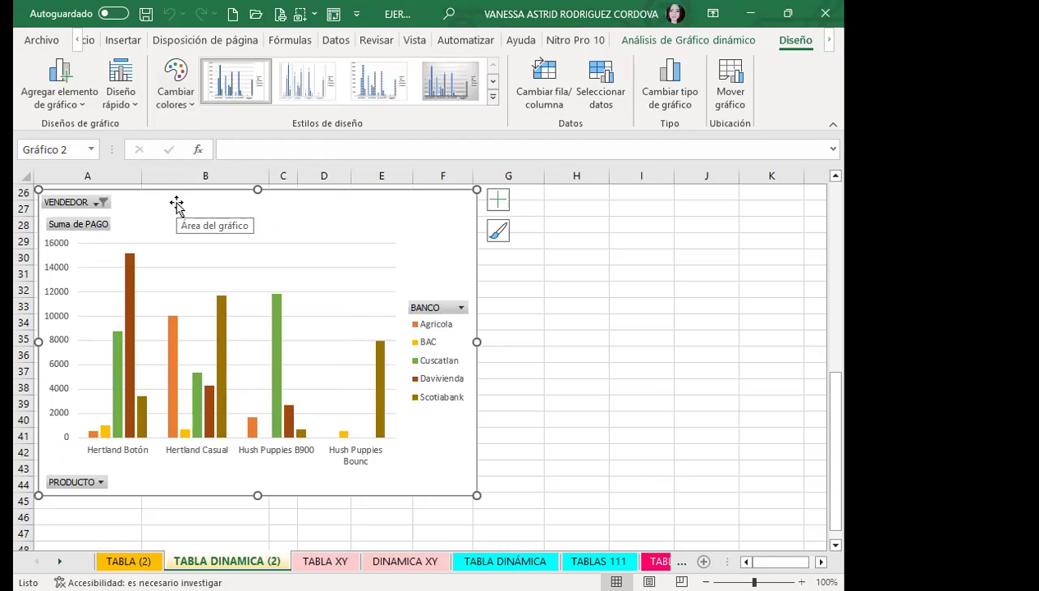
click(127, 102)
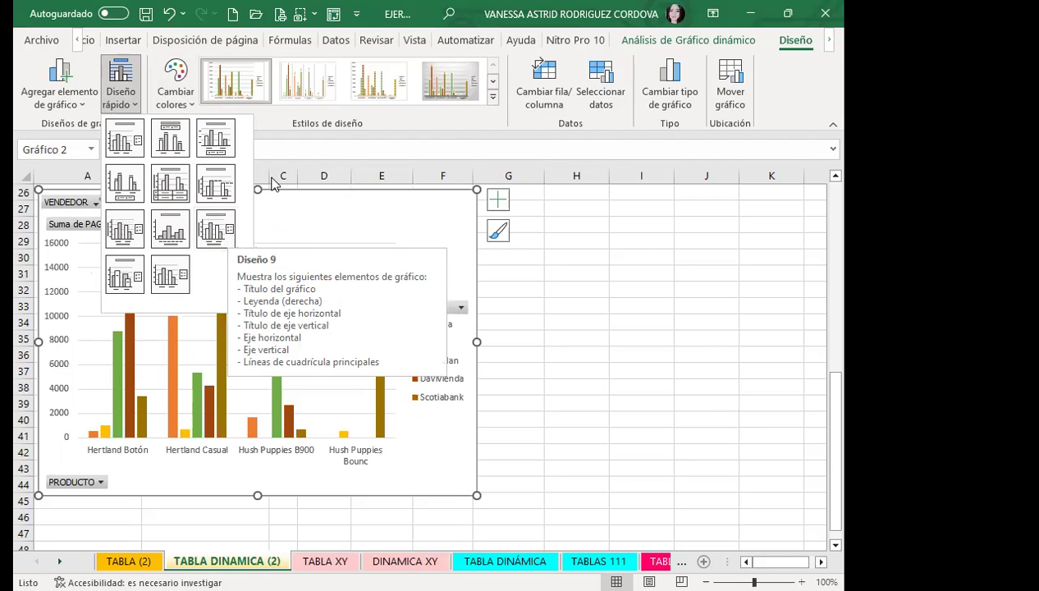
click(309, 220)
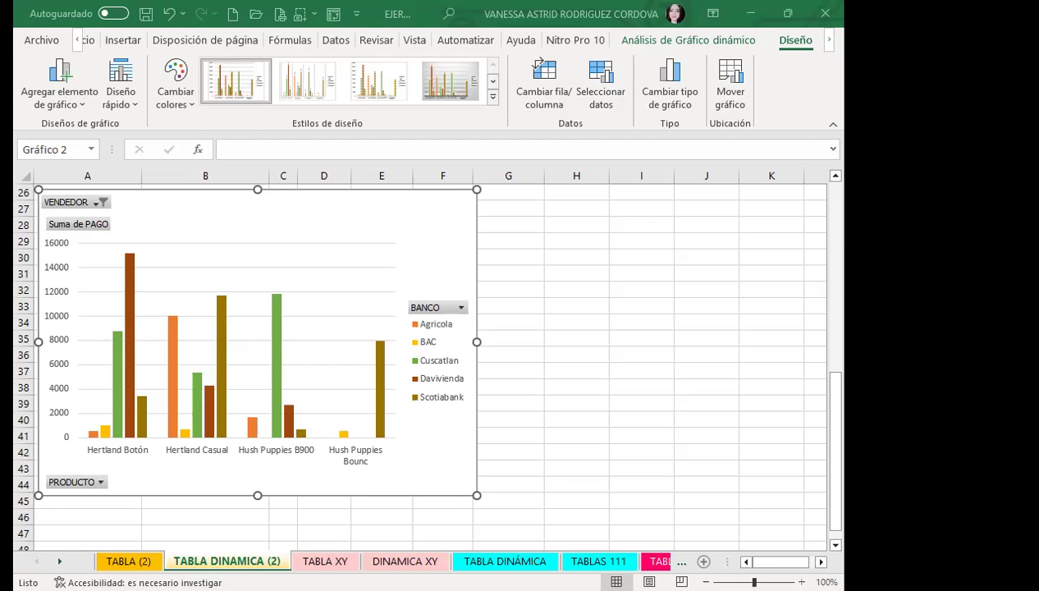
click(626, 381)
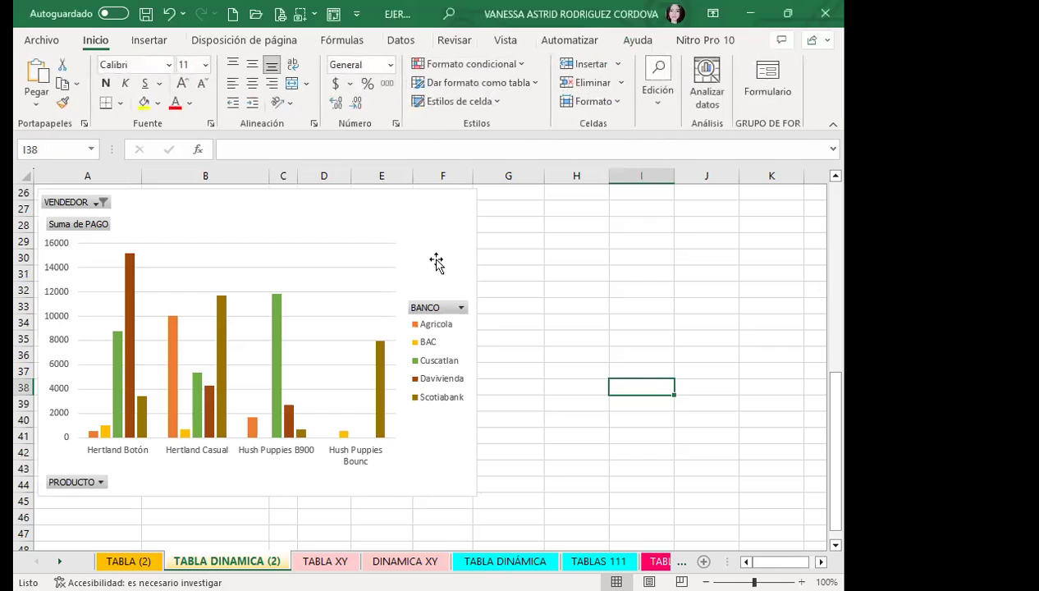
click(407, 229)
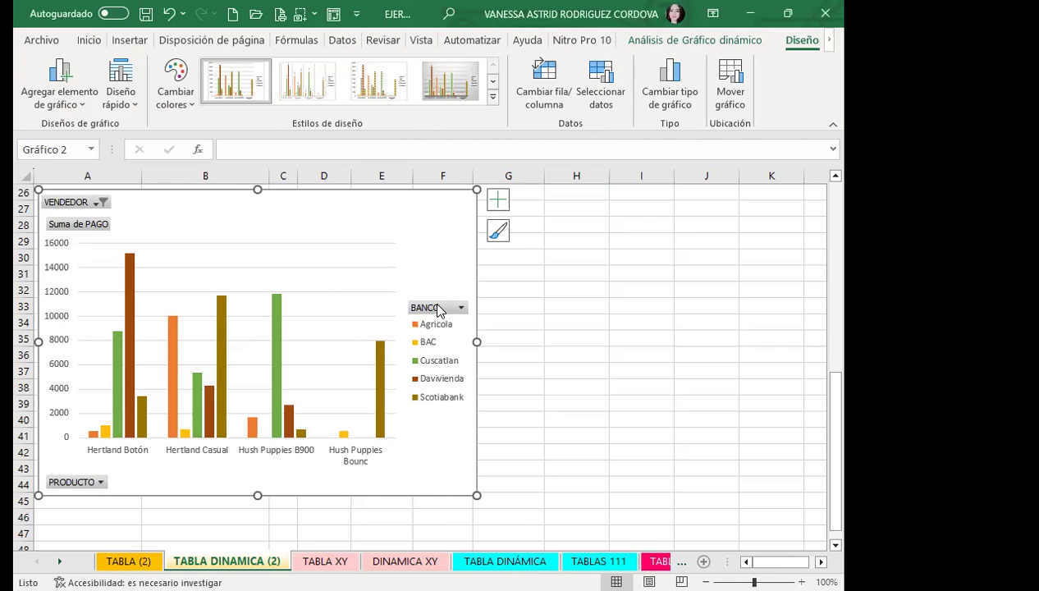
- Give the chart area a Relleno sólido fill in light pink at 0% transparency
double_click(427, 239)
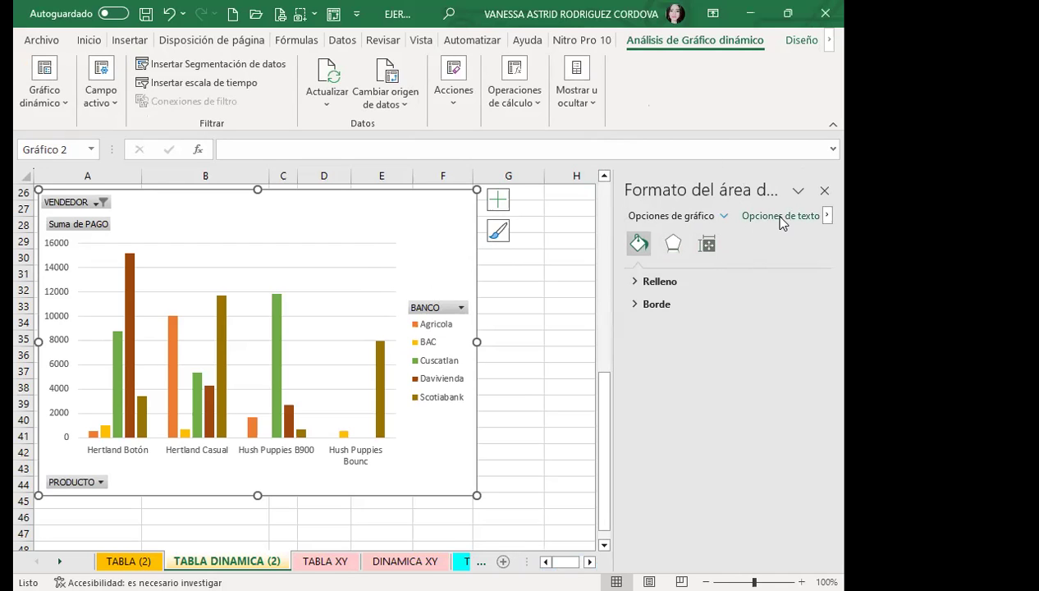
click(637, 281)
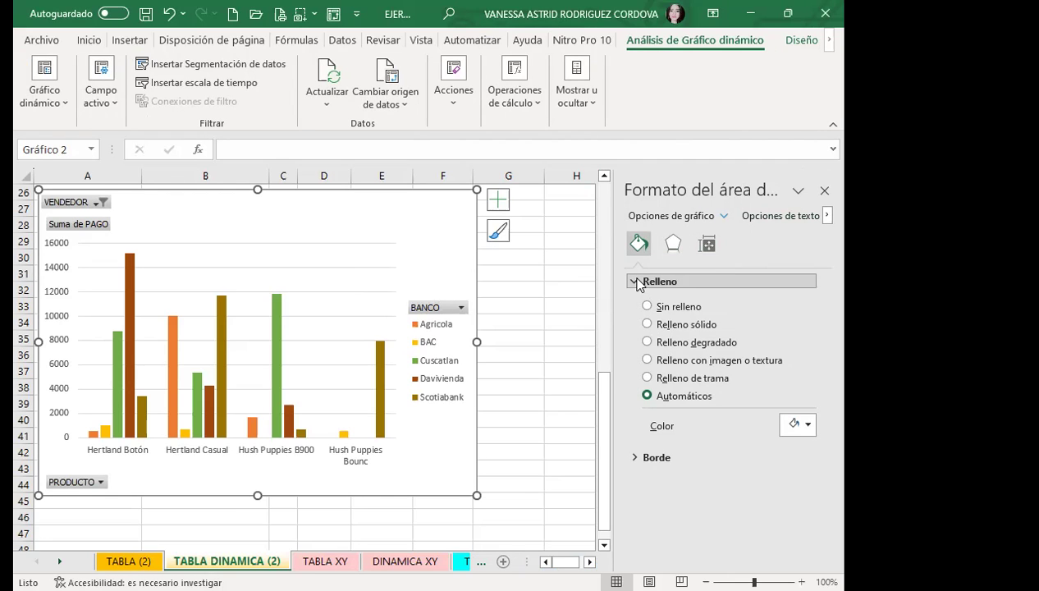
click(647, 324)
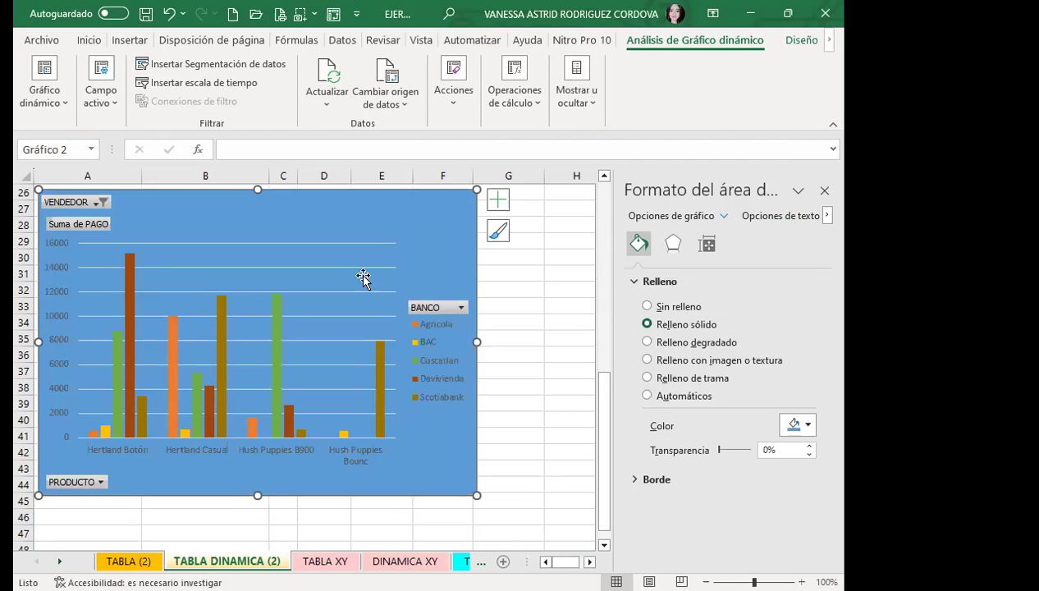
click(802, 424)
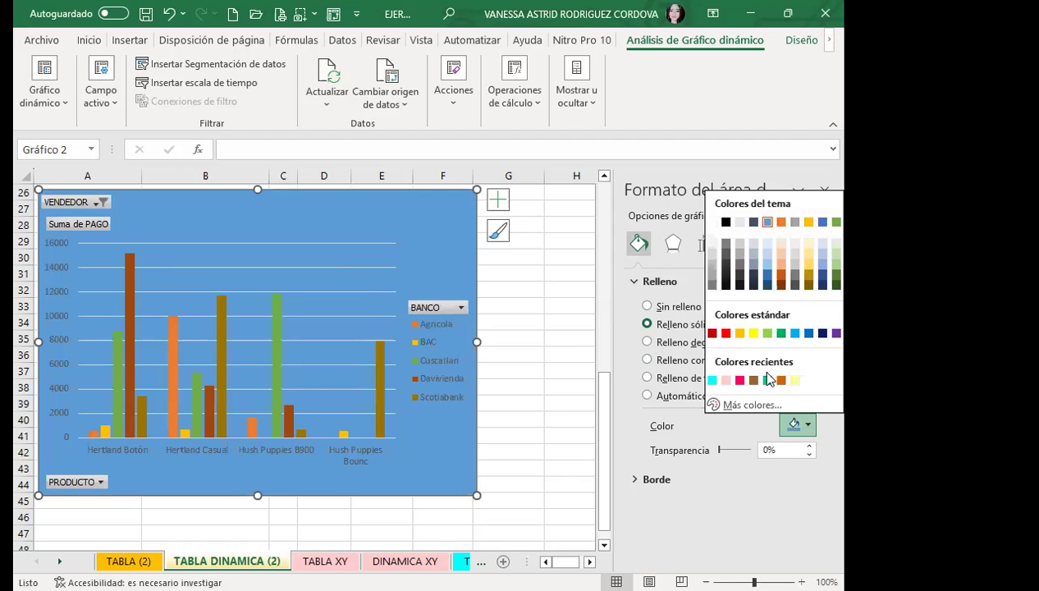
click(725, 380)
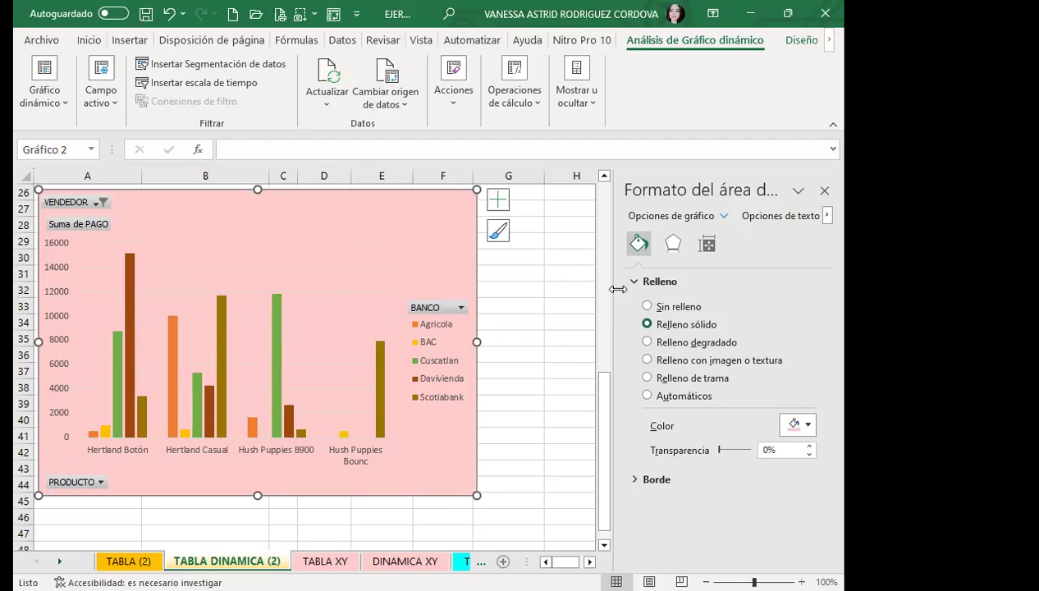
- Switch the chart area to a gradient fill and colour the 83% stop pink, tinting a stop peach
click(648, 342)
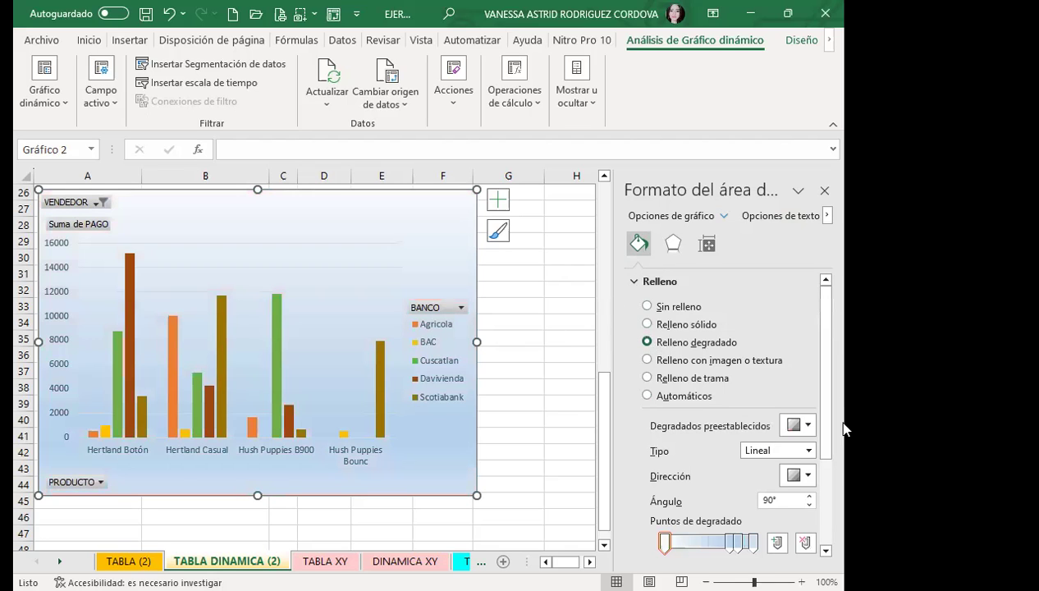
scroll(783, 486, down, 1)
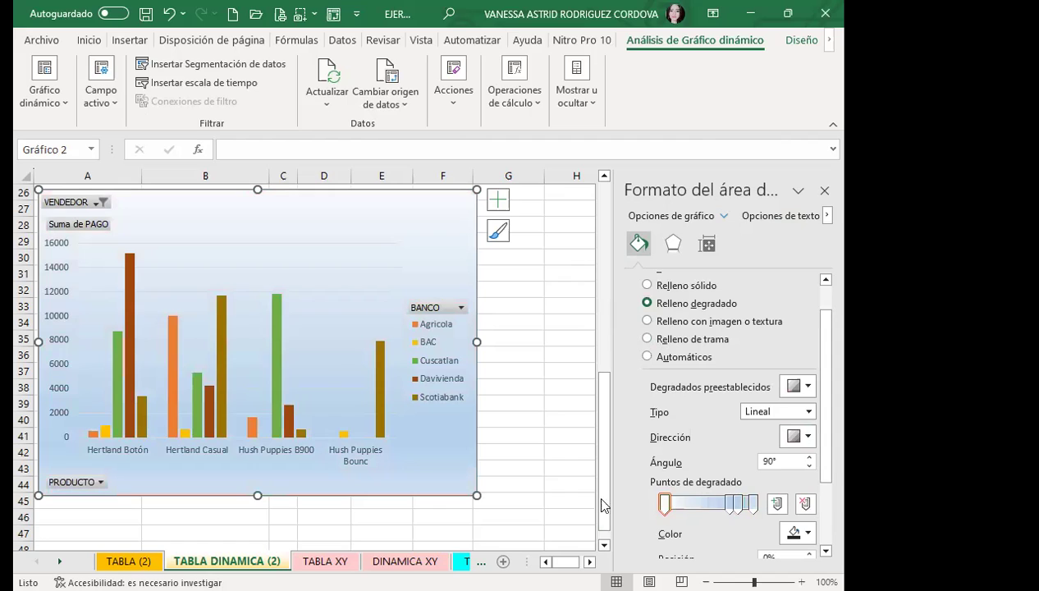
click(737, 502)
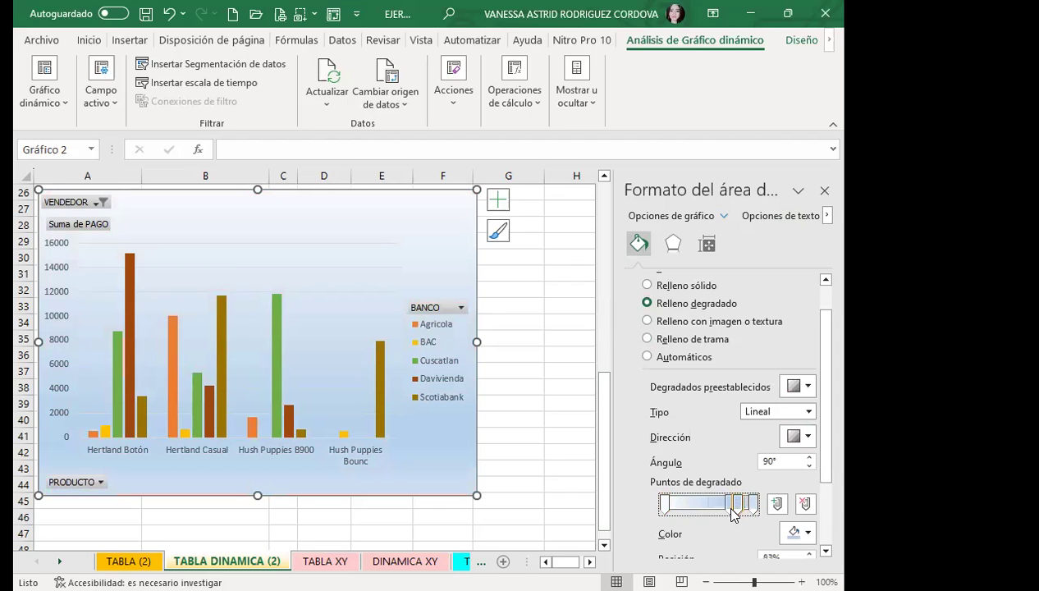
click(807, 533)
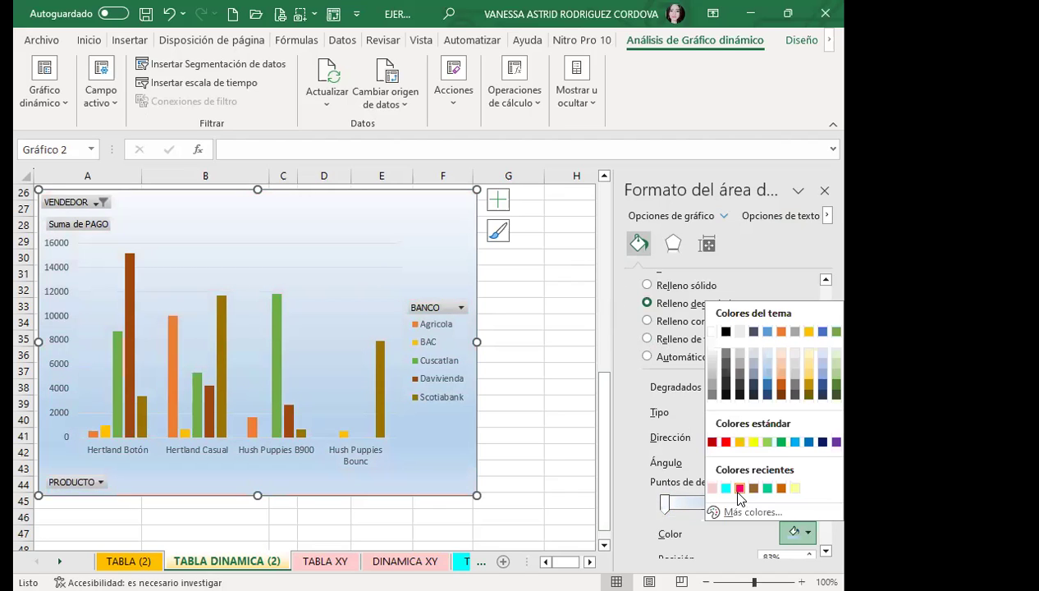
click(739, 487)
click(793, 533)
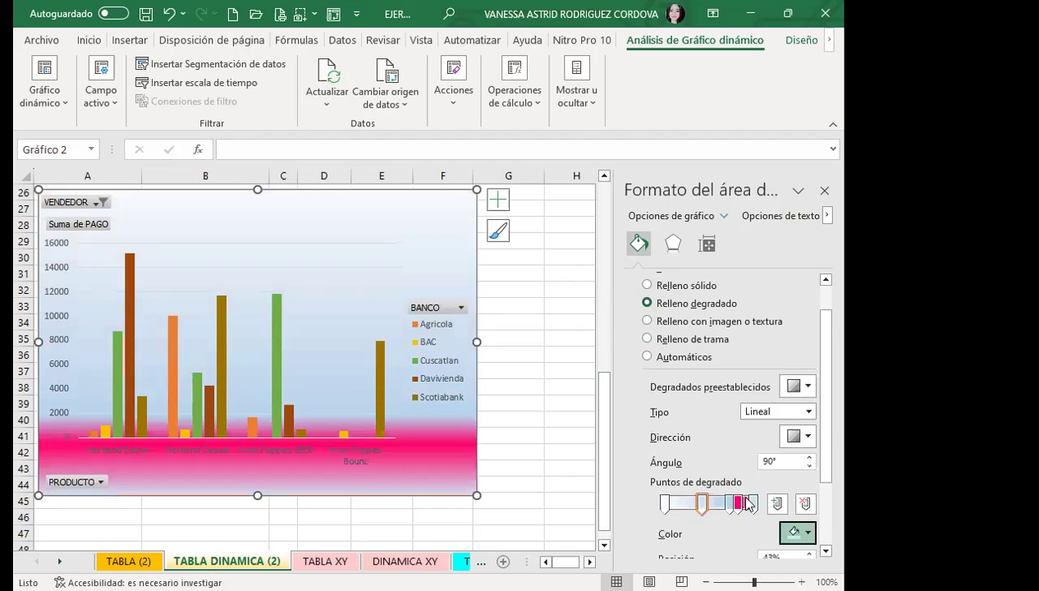
click(725, 487)
- Make the first gradient stop cyan and the last yellow, then nudge the 64% stop to 65%
click(666, 502)
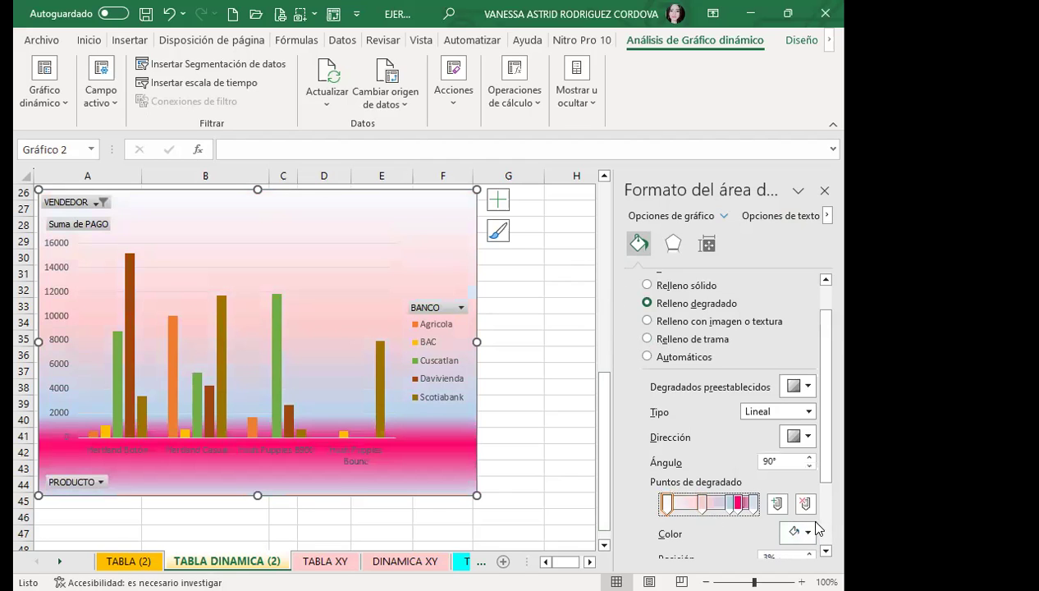
click(807, 534)
click(732, 487)
click(754, 502)
click(795, 533)
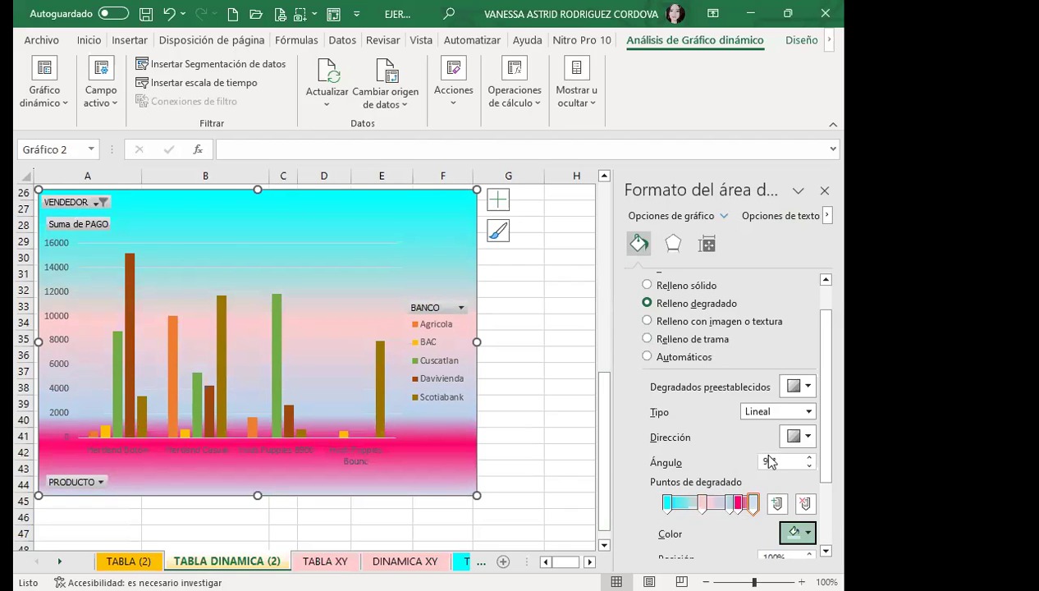
click(794, 489)
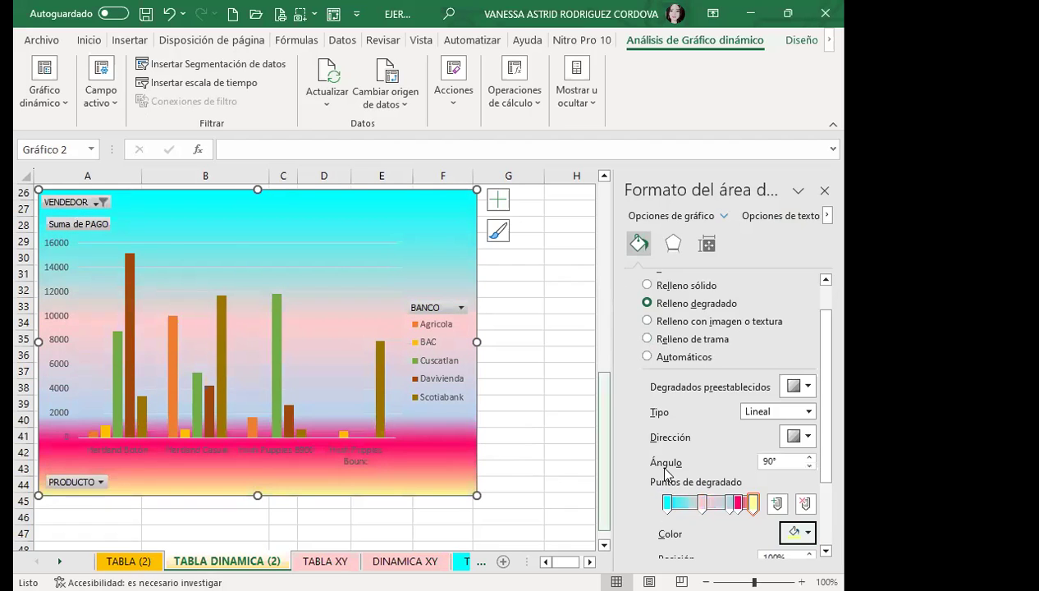
click(720, 502)
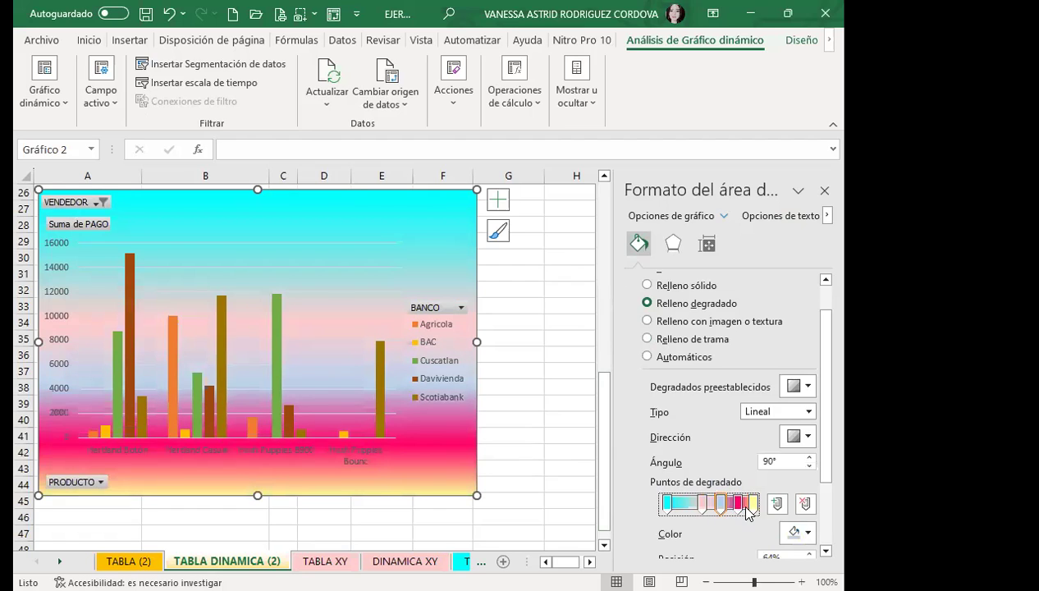
drag(716, 504, 735, 510)
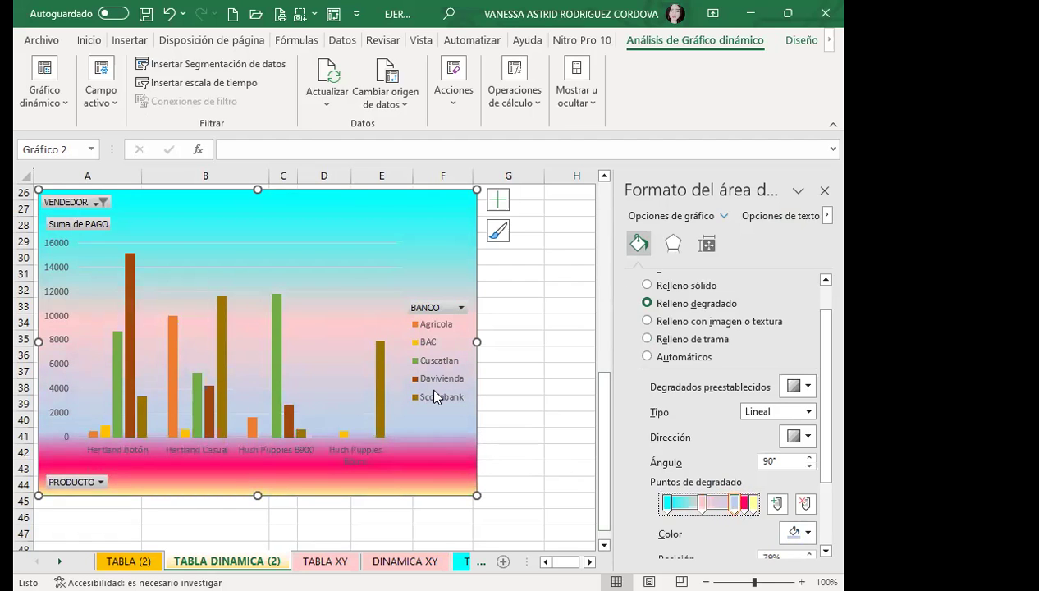
- Fill the chart area with the cork texture after briefly trying blue tissue paper
click(647, 322)
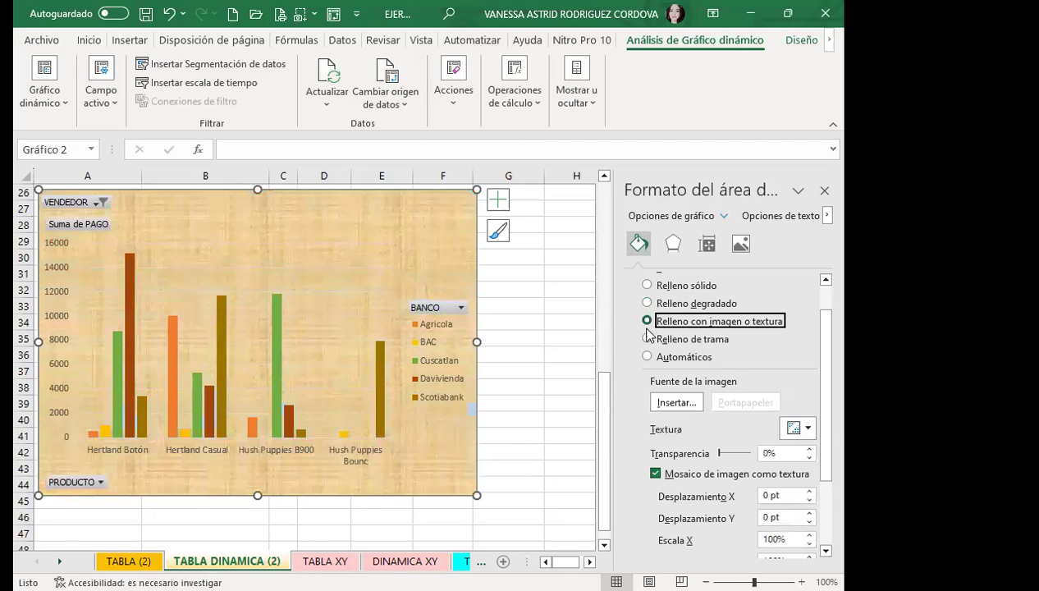
click(806, 432)
click(807, 432)
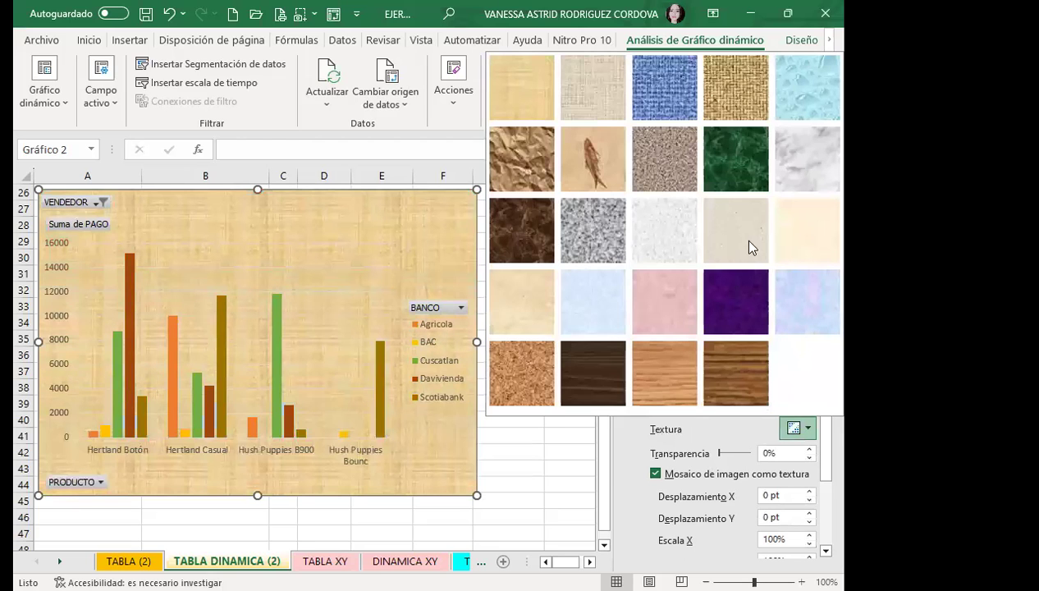
click(589, 304)
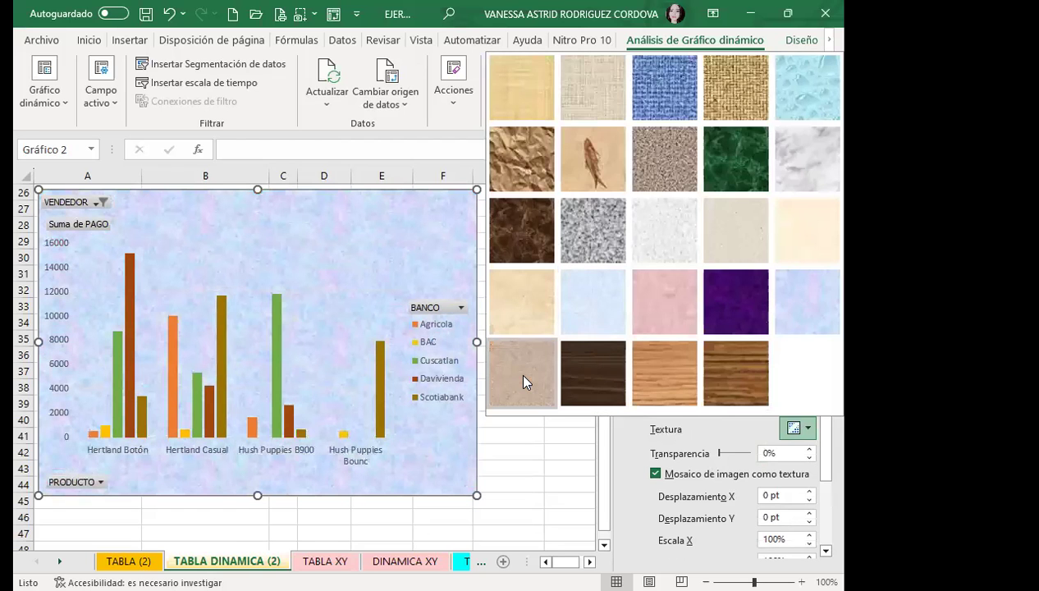
click(517, 371)
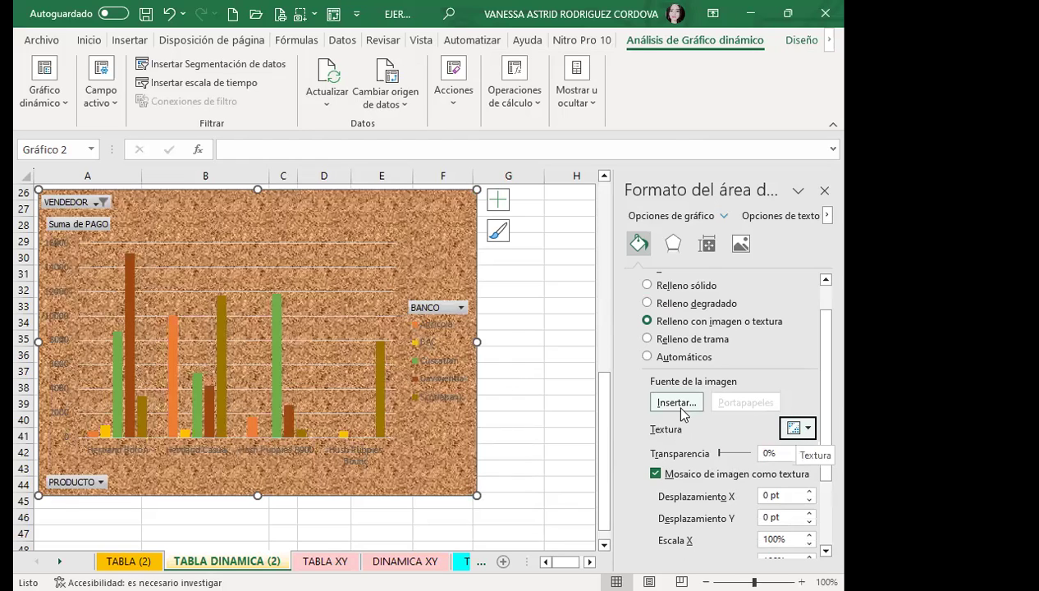
scroll(679, 410, down, 2)
scroll(680, 406, up, 2)
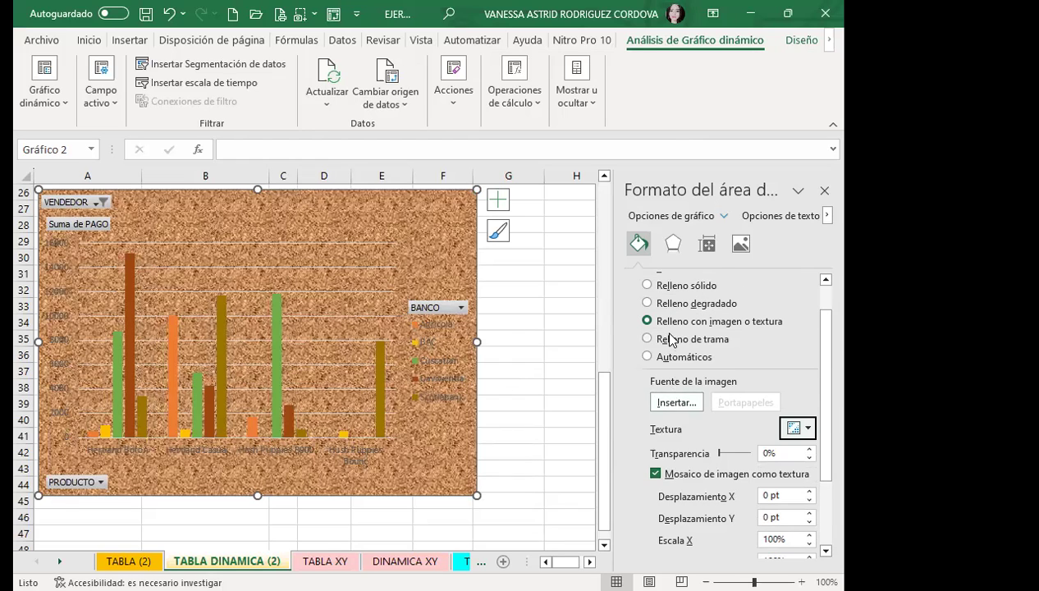
- Insert the pink sunset picture from the online Puesta de sol category as the chart fill
click(677, 401)
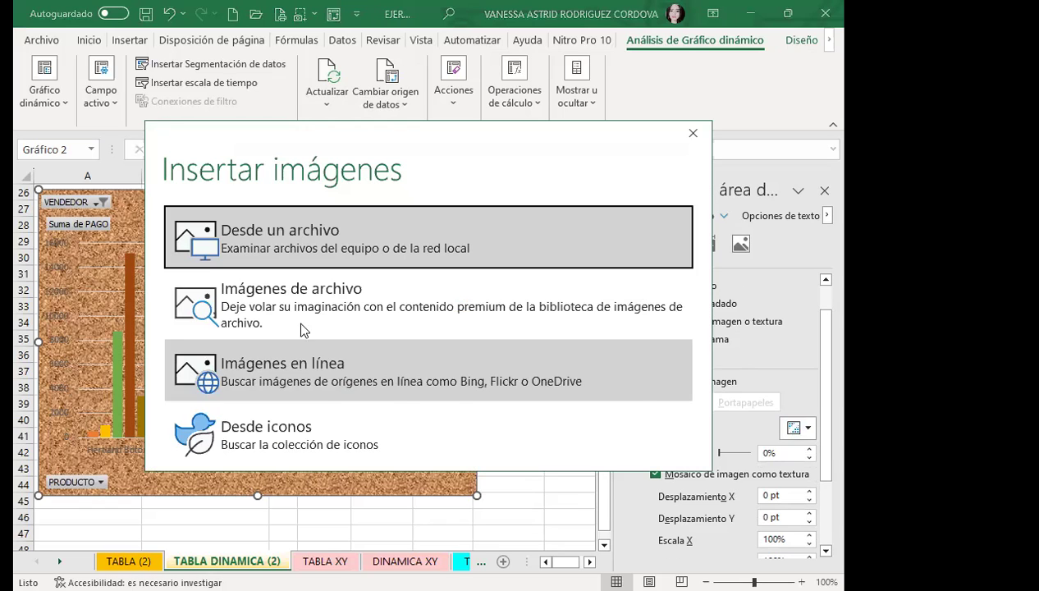
click(334, 371)
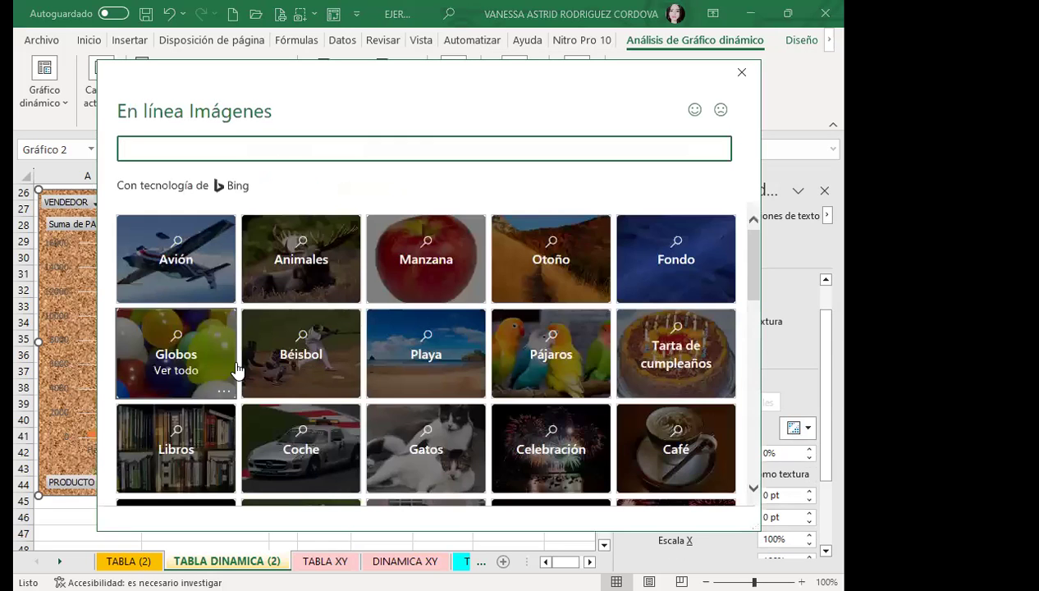
scroll(402, 402, down, 1)
scroll(408, 419, down, 2)
scroll(414, 414, down, 3)
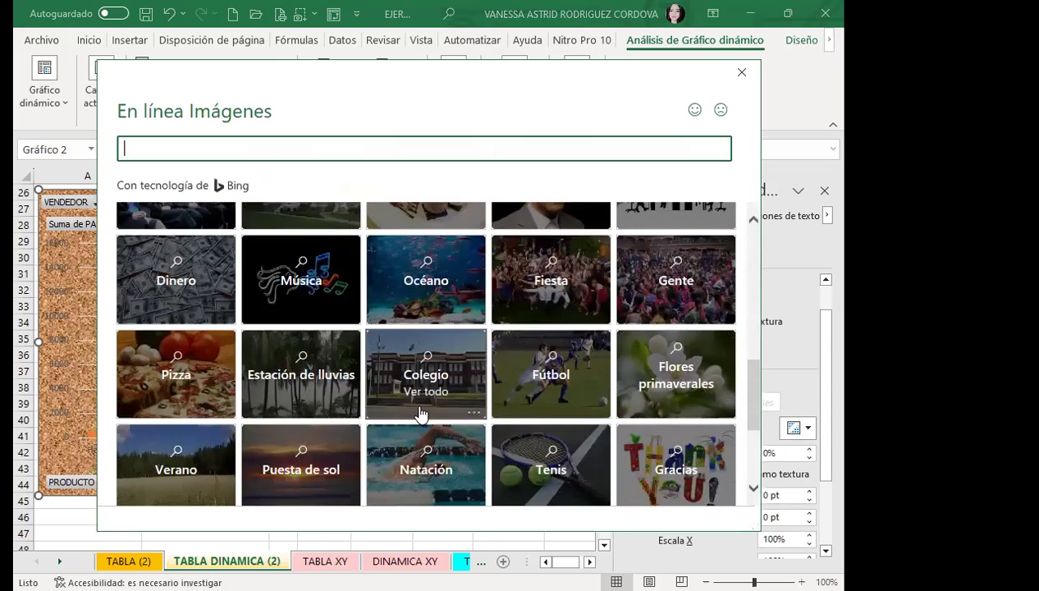
scroll(420, 413, down, 2)
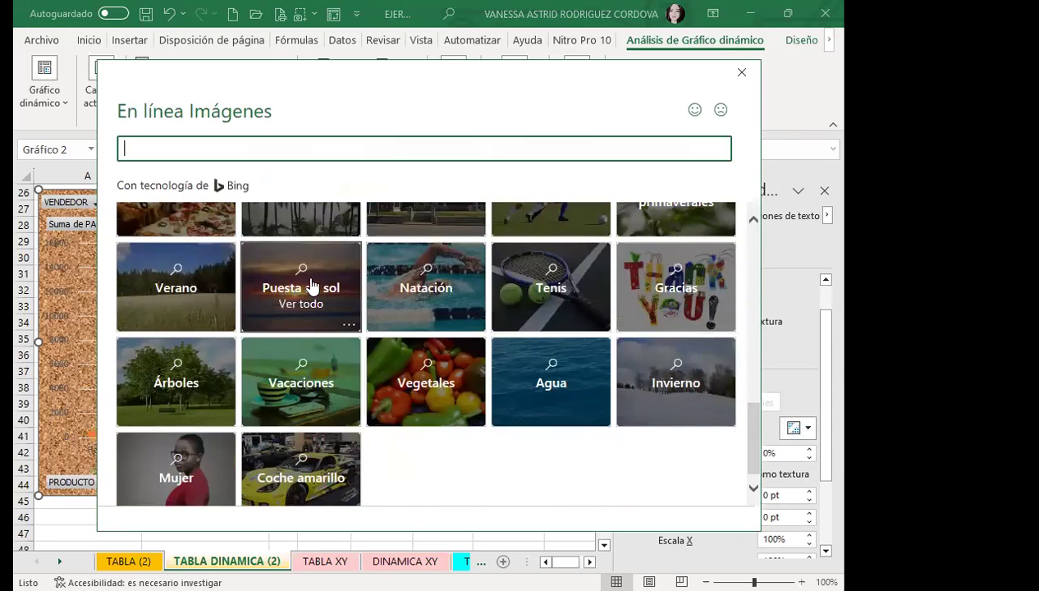
click(302, 284)
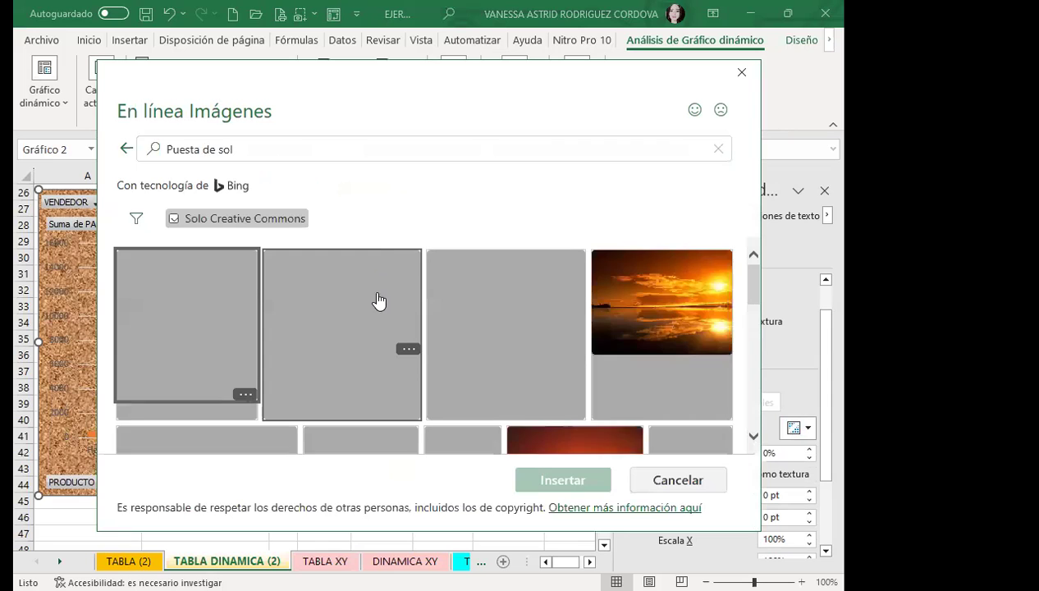
click(524, 332)
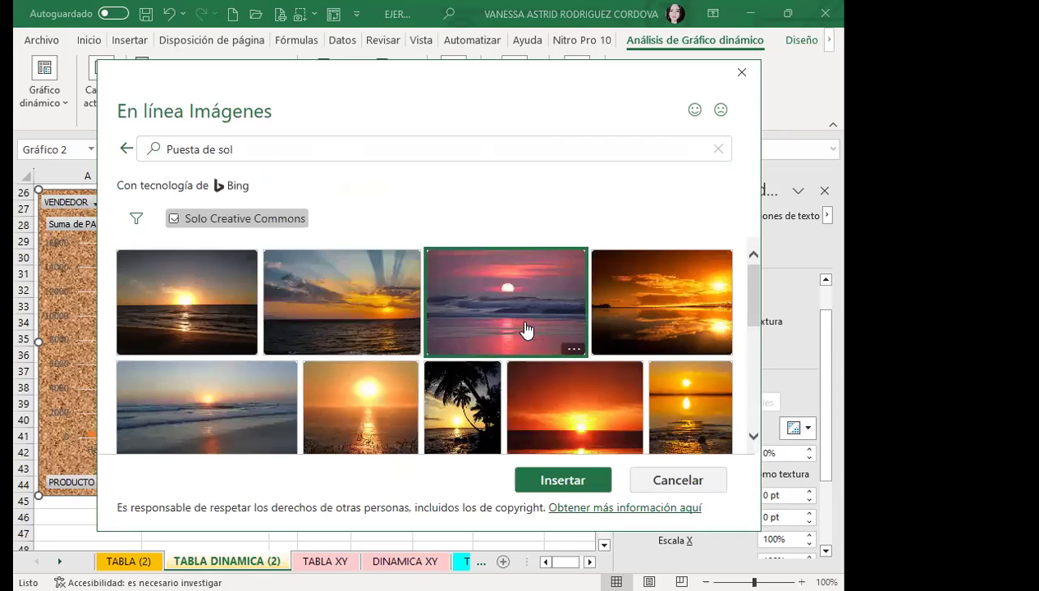
click(548, 478)
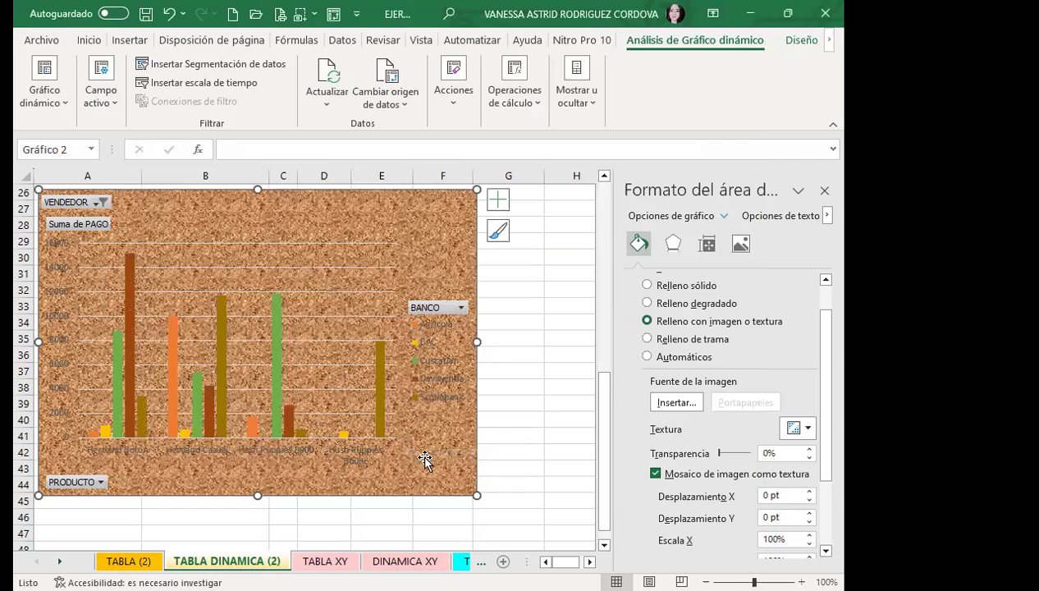
- Replace it with the orange sunset reflection picture from Puesta de sol
click(663, 404)
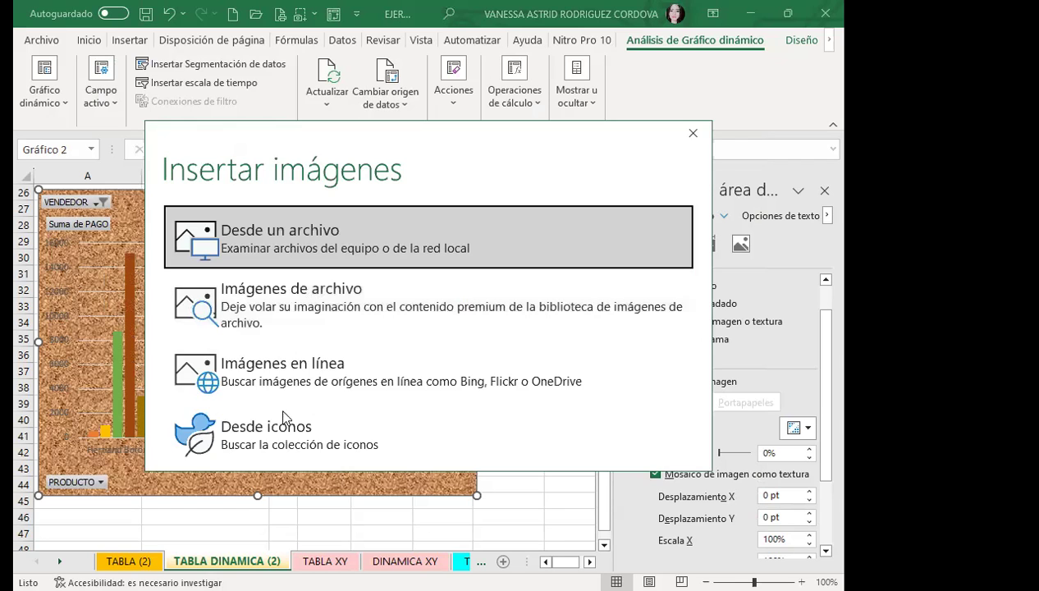
click(295, 363)
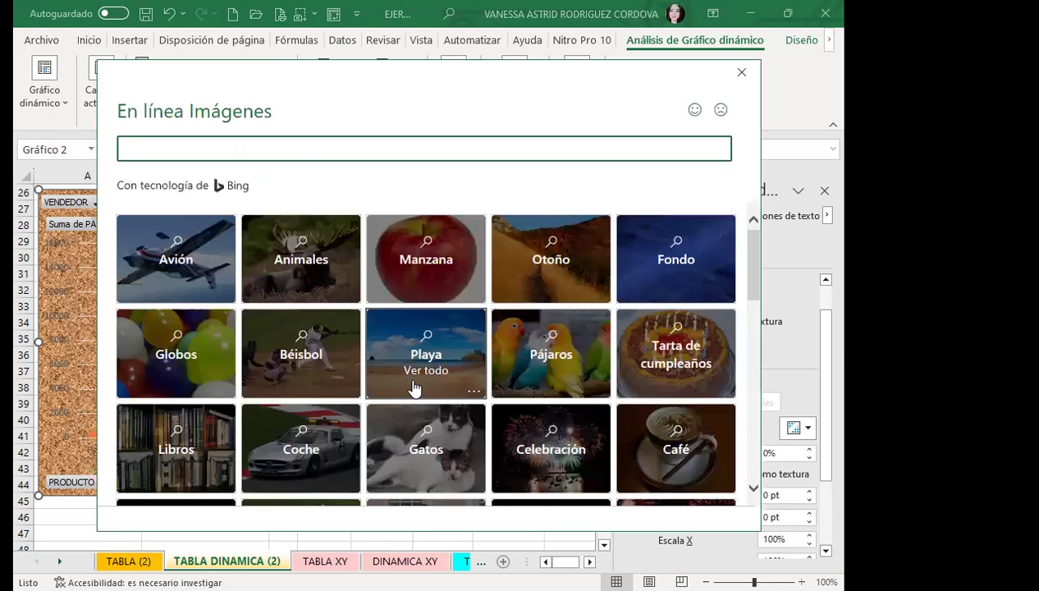
scroll(411, 410, down, 3)
scroll(402, 435, down, 2)
scroll(402, 435, down, 2)
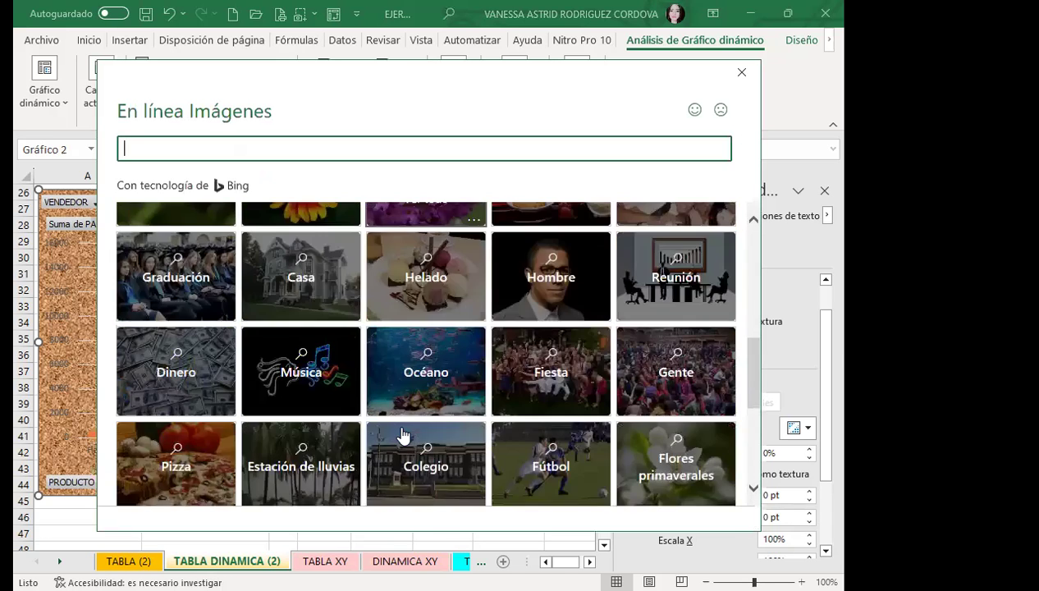
scroll(399, 436, down, 2)
click(309, 406)
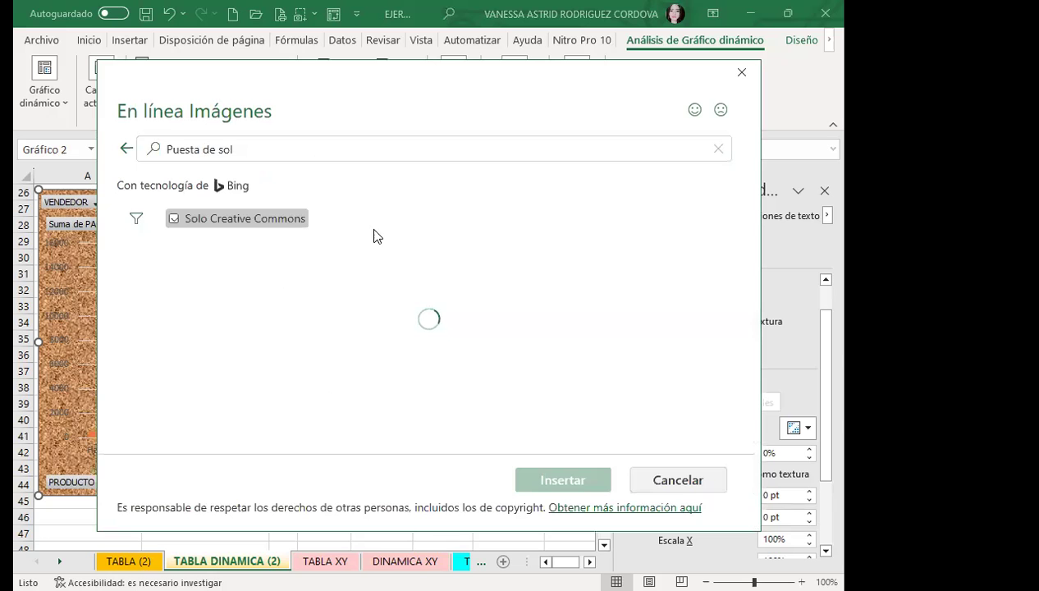
click(665, 316)
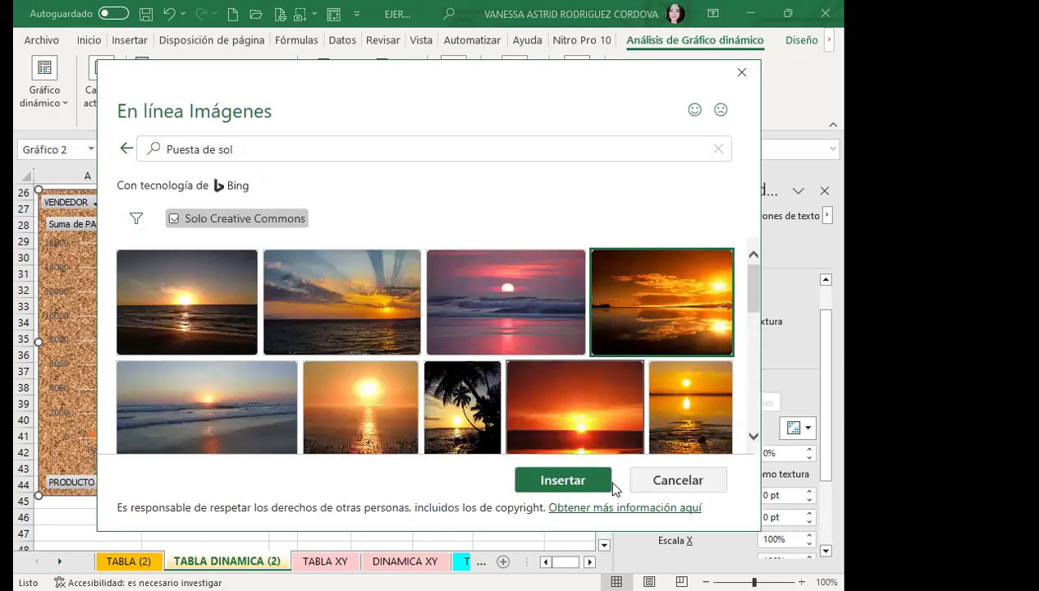
click(563, 480)
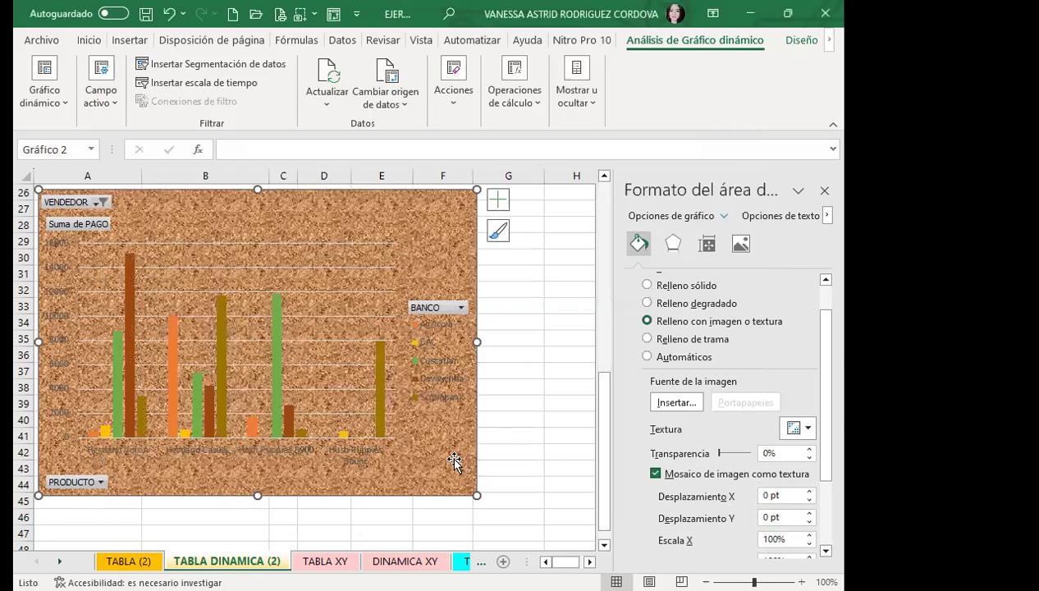
- Search online pictures for COLORES and fill the chart with the black sparkle picture
click(689, 402)
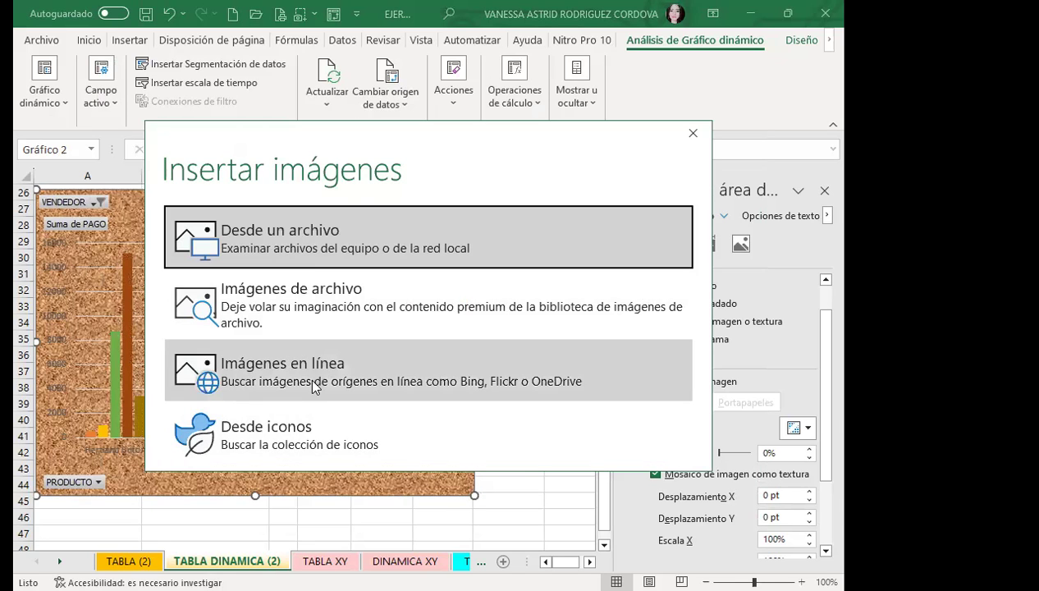
click(319, 382)
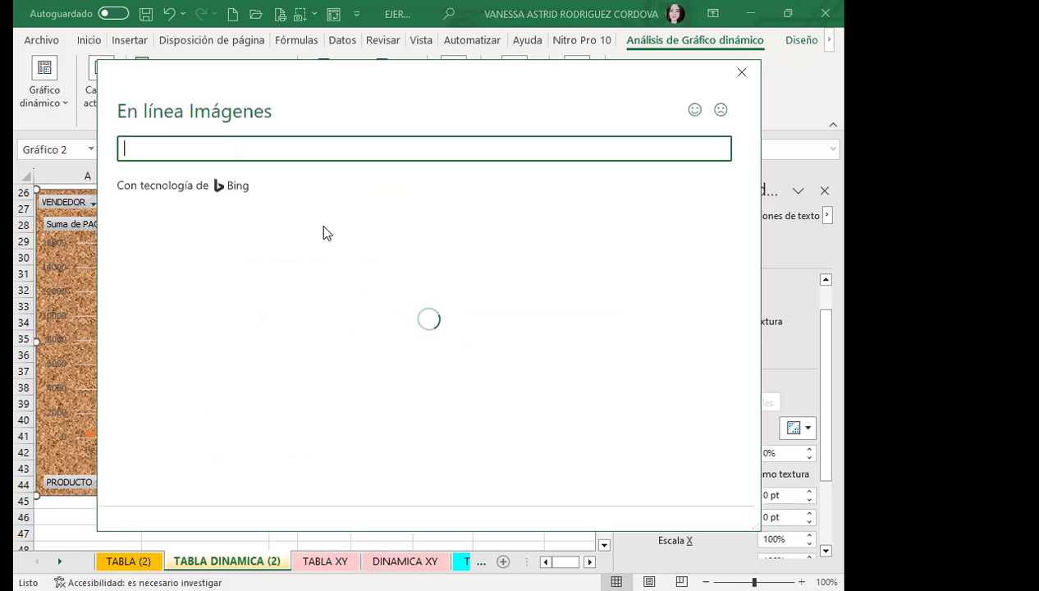
text(cORES)
key(Return)
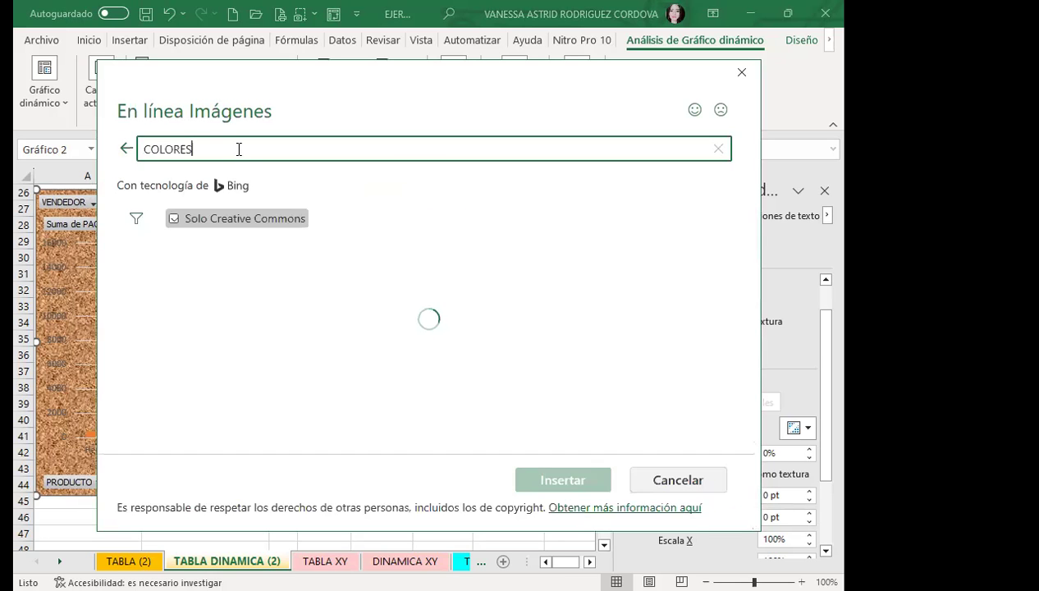
scroll(355, 387, down, 1)
click(496, 348)
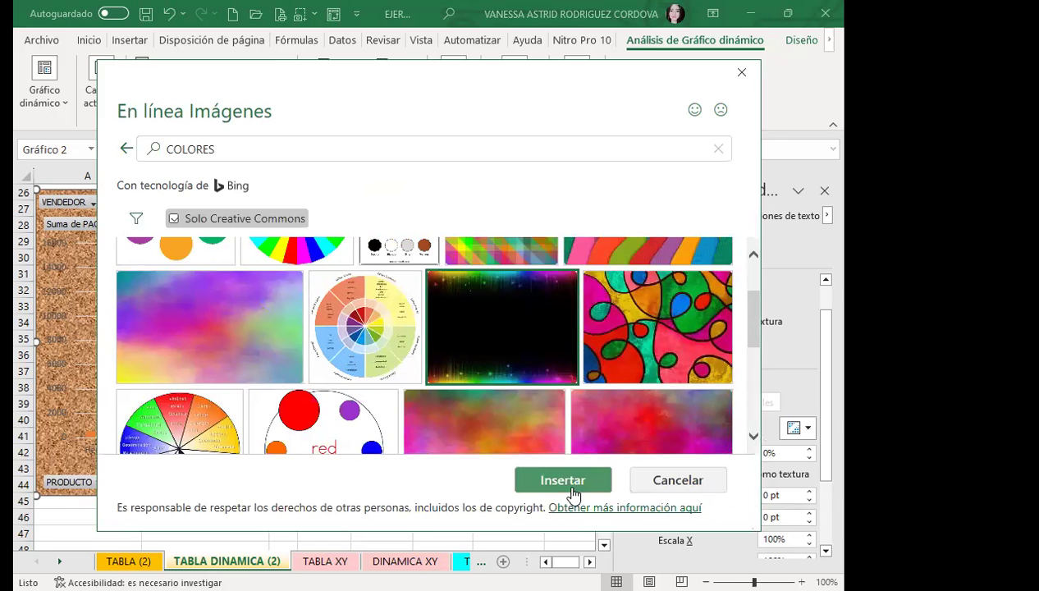
click(563, 480)
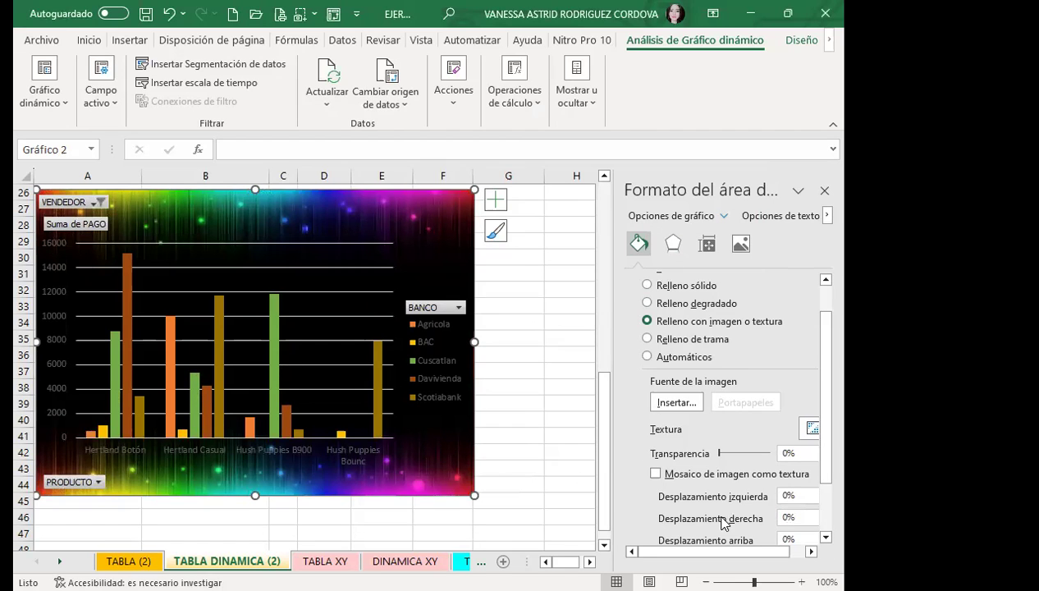
- Give the chart background a pattern fill with turquoise foreground and background colours
click(647, 339)
click(748, 462)
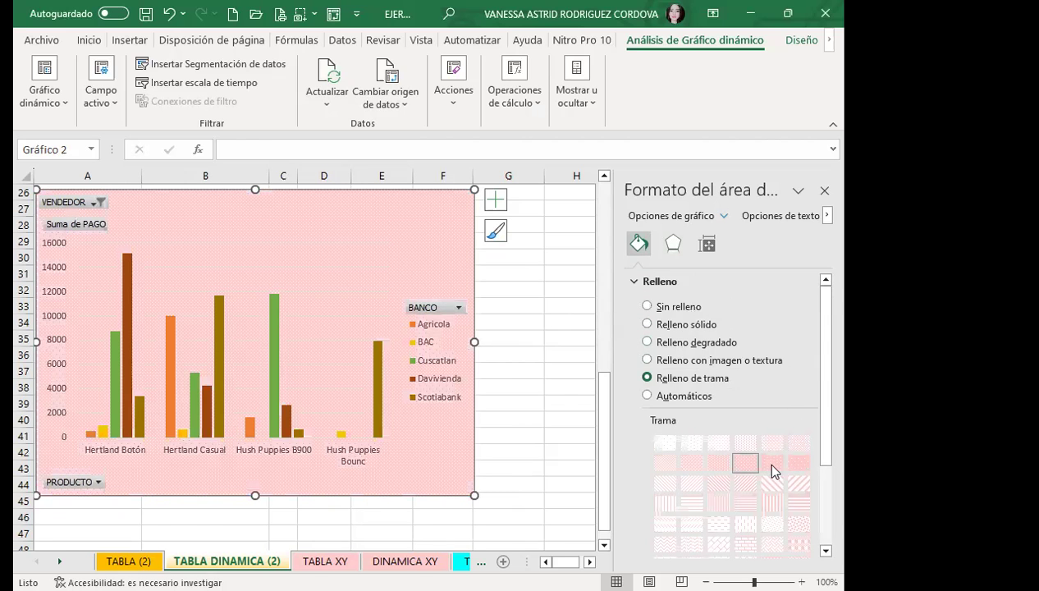
click(719, 442)
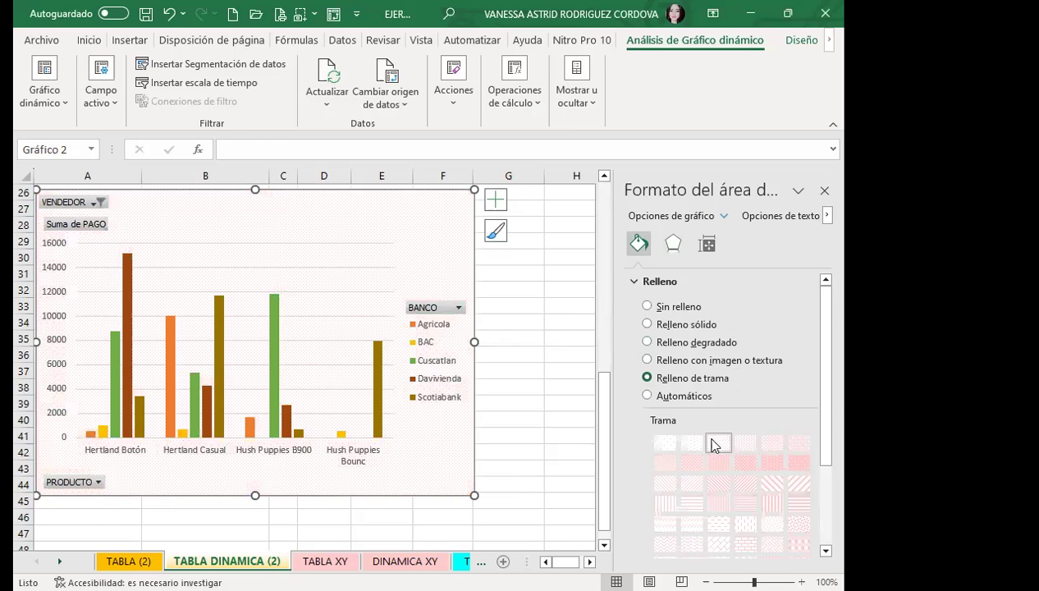
scroll(824, 460, down, 3)
scroll(826, 476, down, 2)
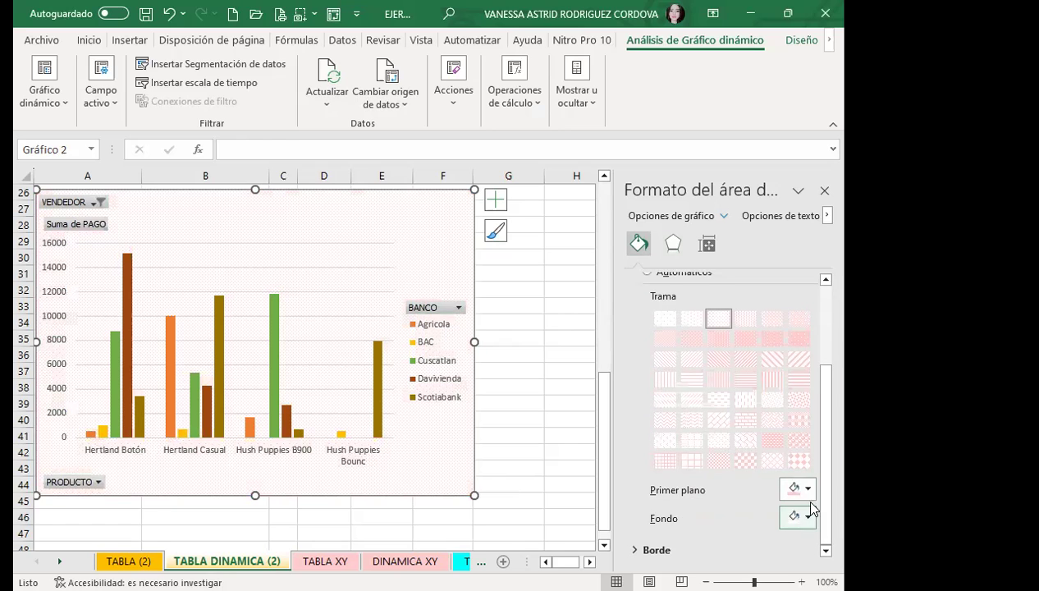
click(811, 488)
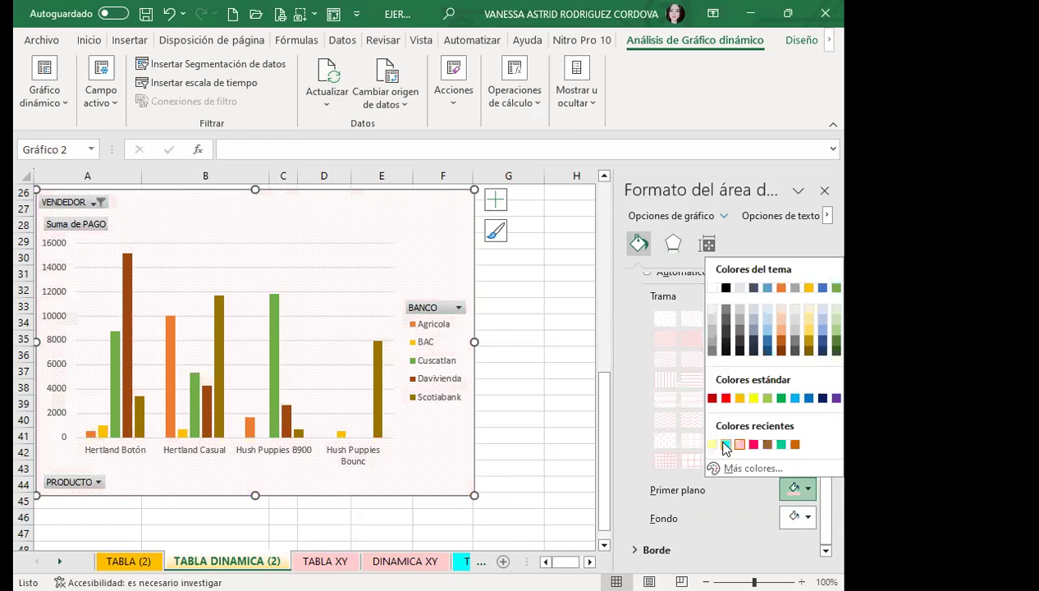
click(726, 444)
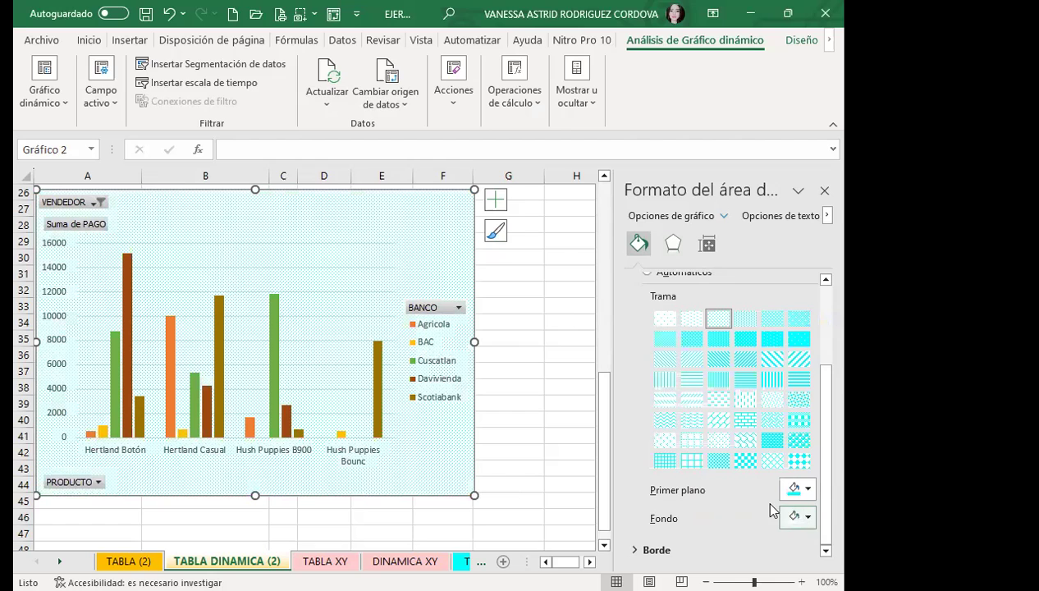
click(806, 517)
click(780, 472)
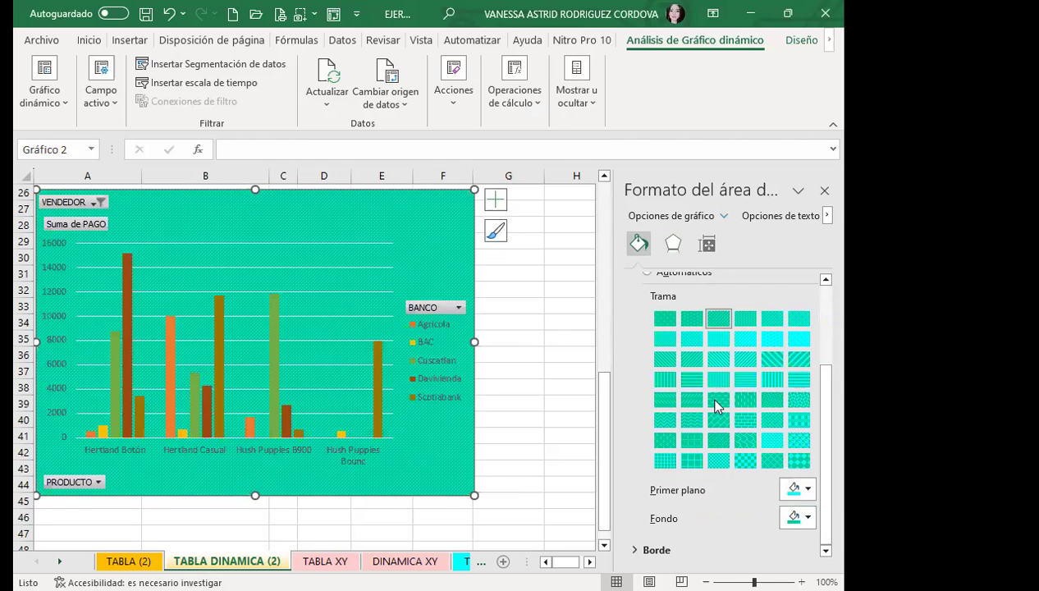
- Try vertical-line, grid, crosshatch and diamond patterns, restore the picture fill, and select the legend
click(694, 381)
click(661, 378)
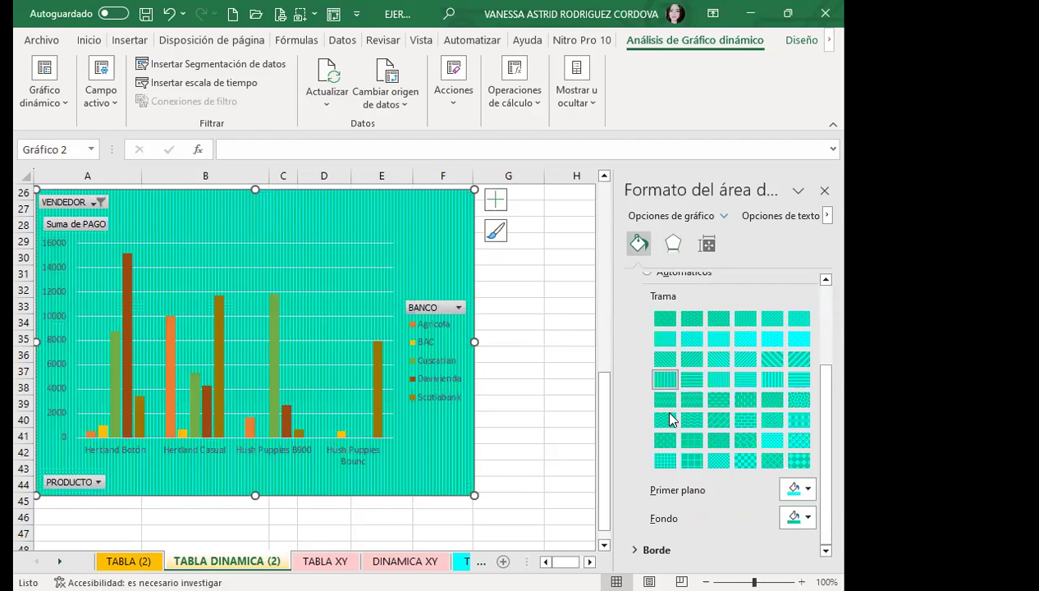
click(664, 458)
click(691, 460)
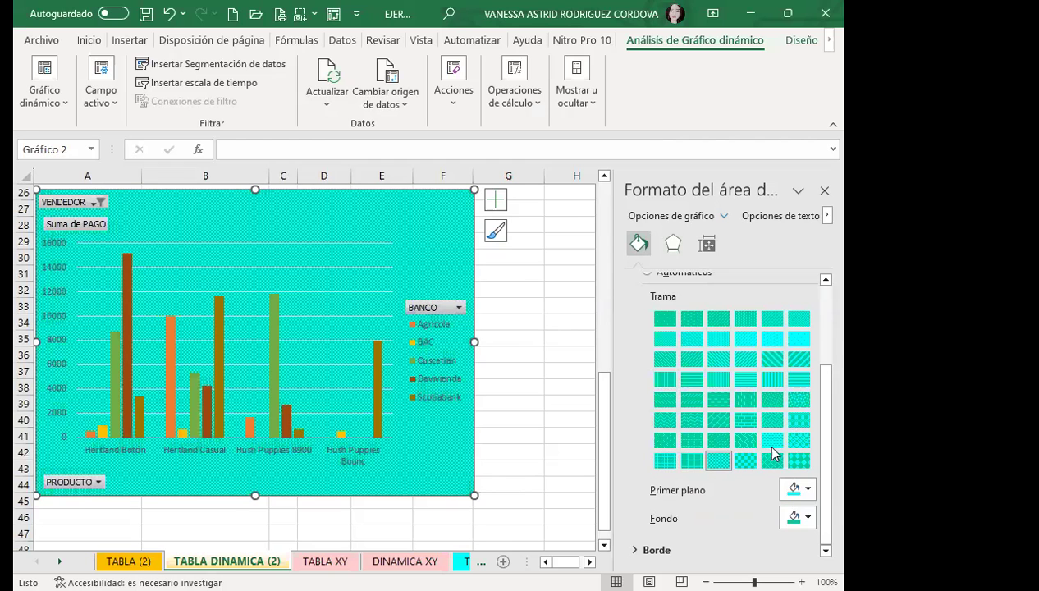
click(799, 460)
click(786, 438)
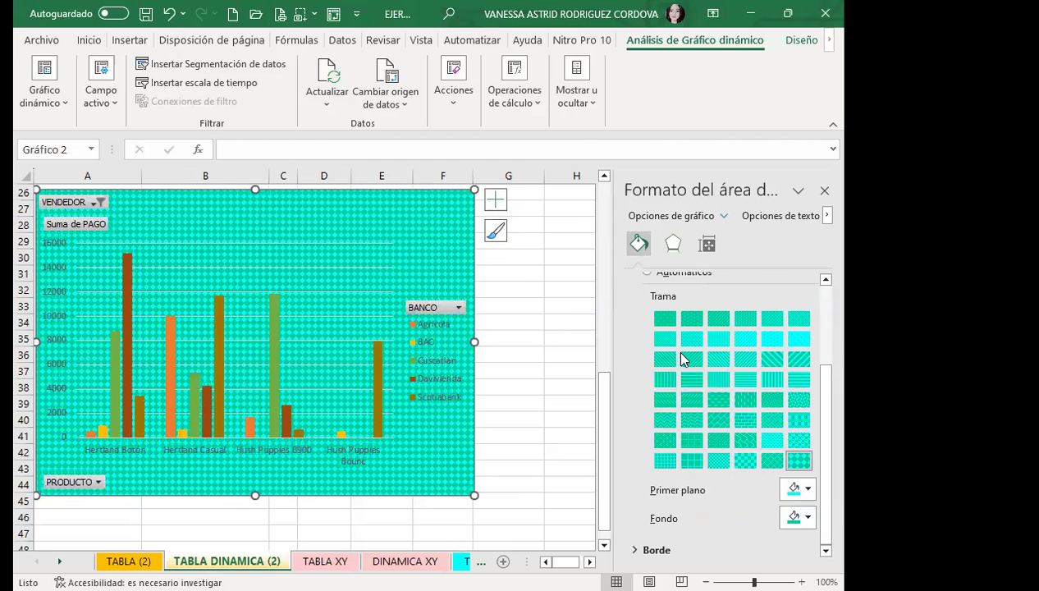
scroll(680, 357, up, 3)
click(647, 352)
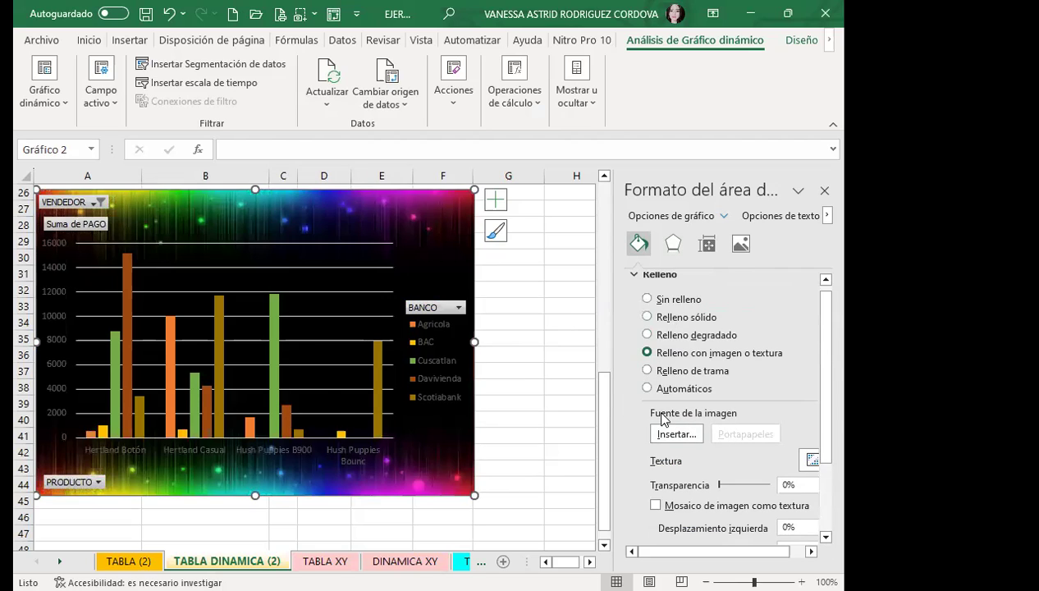
click(412, 392)
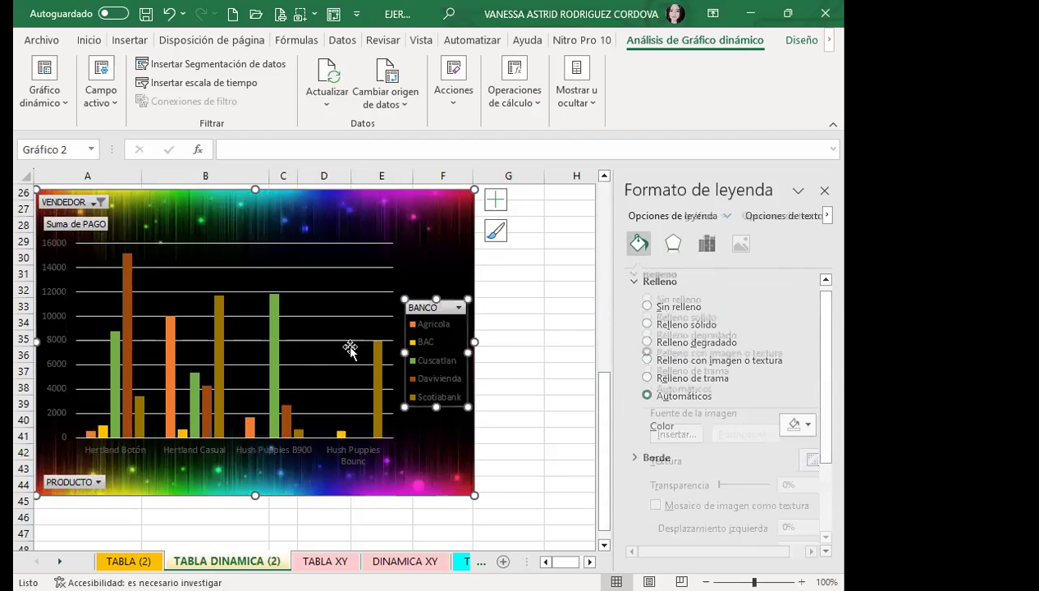
click(89, 39)
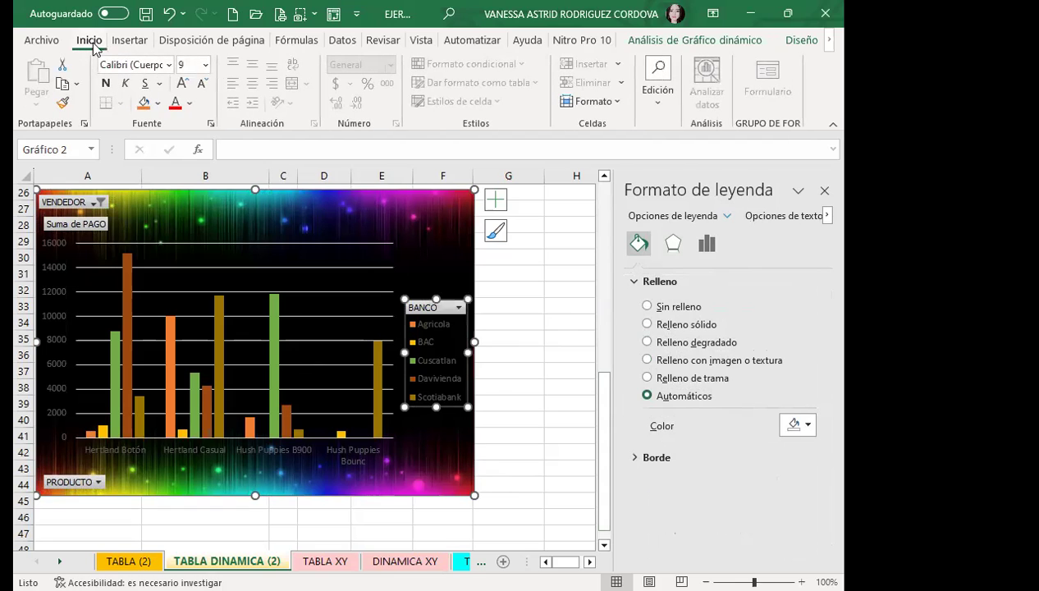
- Set the font colour to white for the BANCO legend and the product axis labels
click(189, 102)
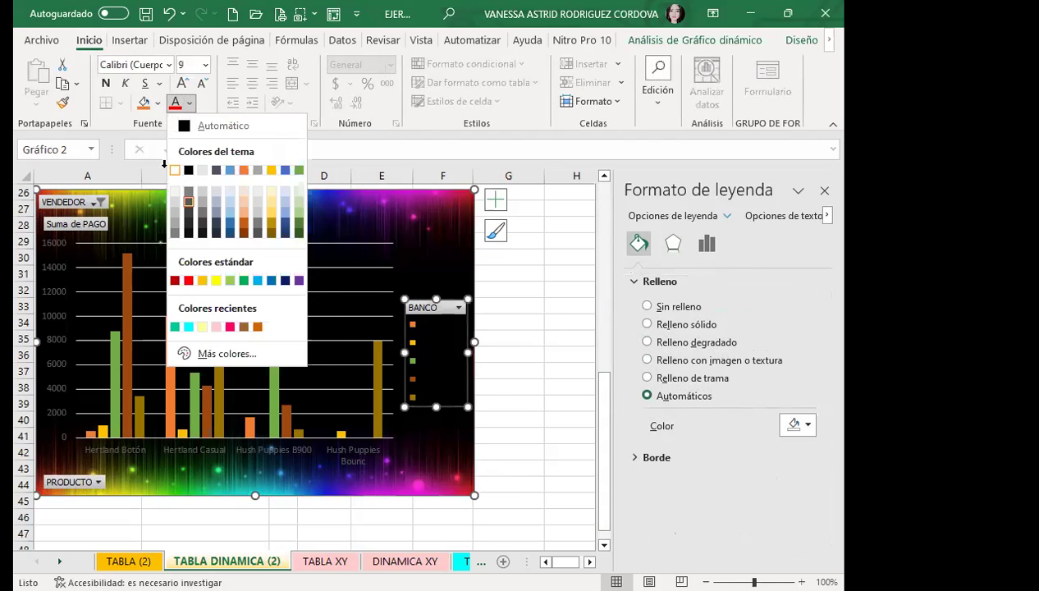
click(175, 170)
click(189, 103)
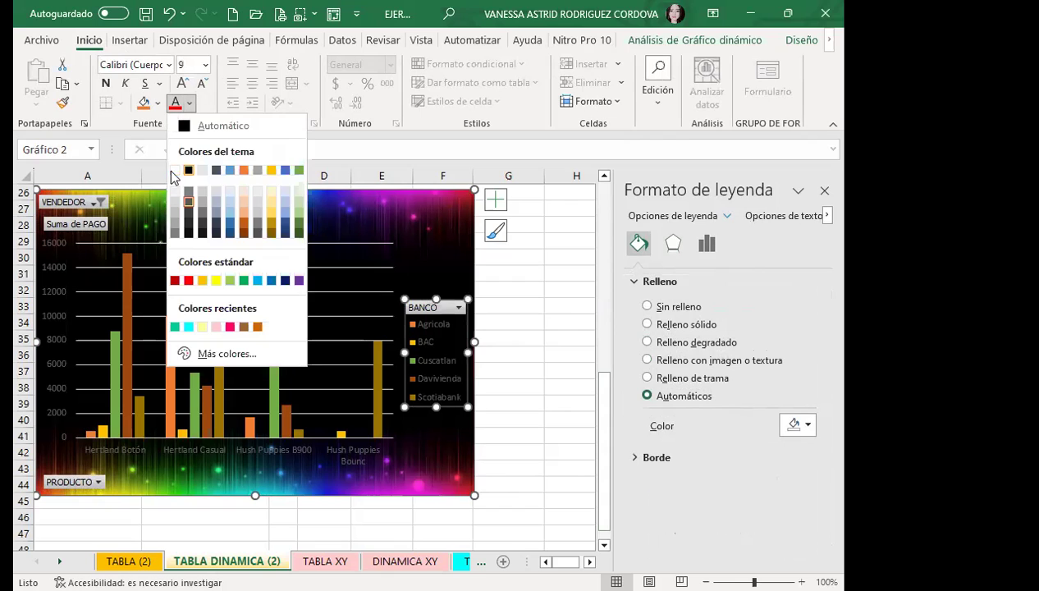
click(175, 169)
click(47, 279)
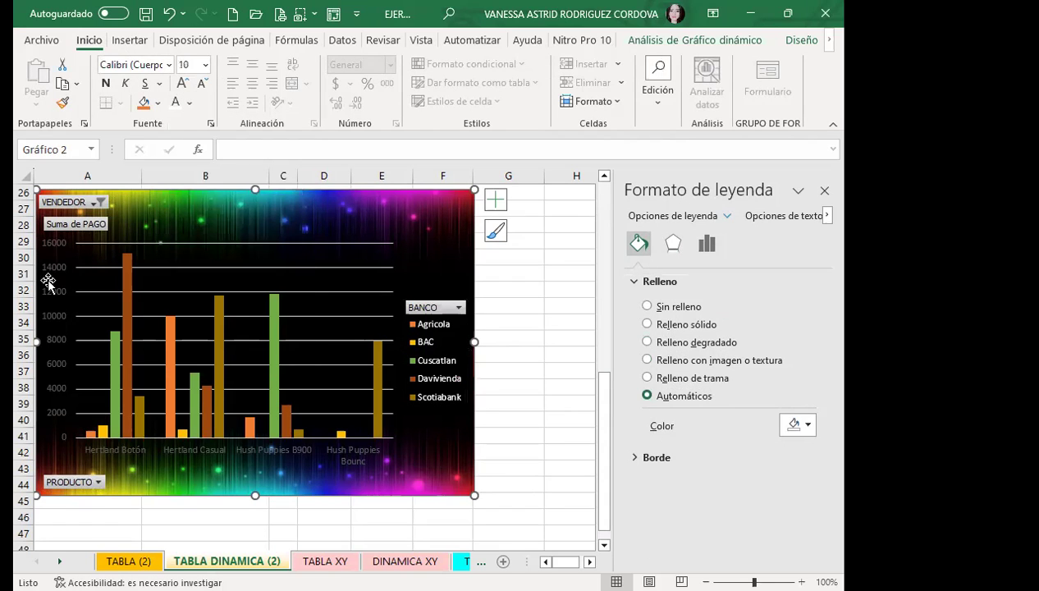
click(174, 105)
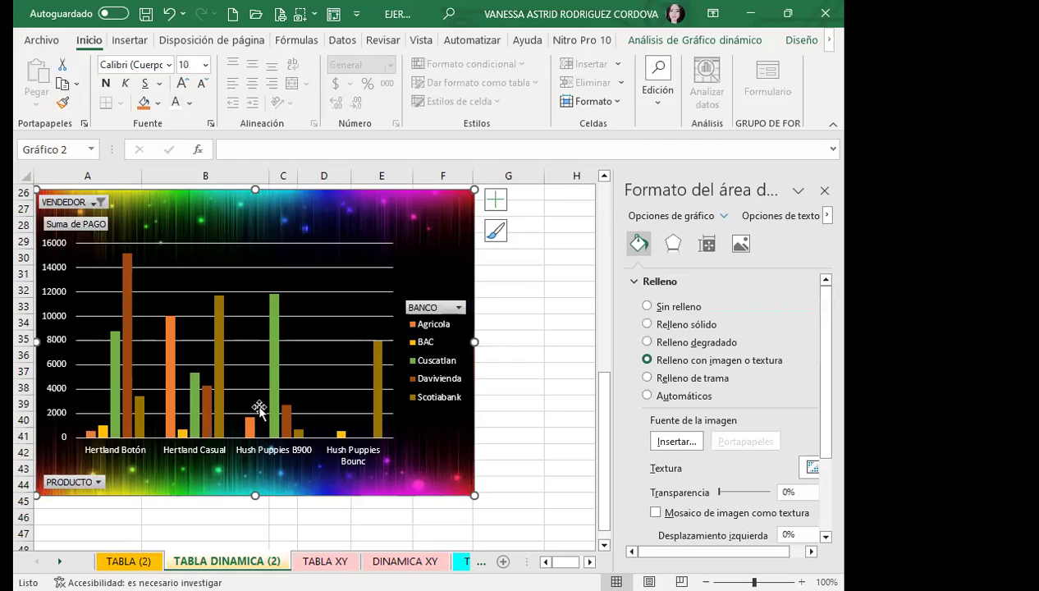
- Drag the chart's corner handle so it spans columns A to G and reaches row 45
drag(474, 496, 558, 502)
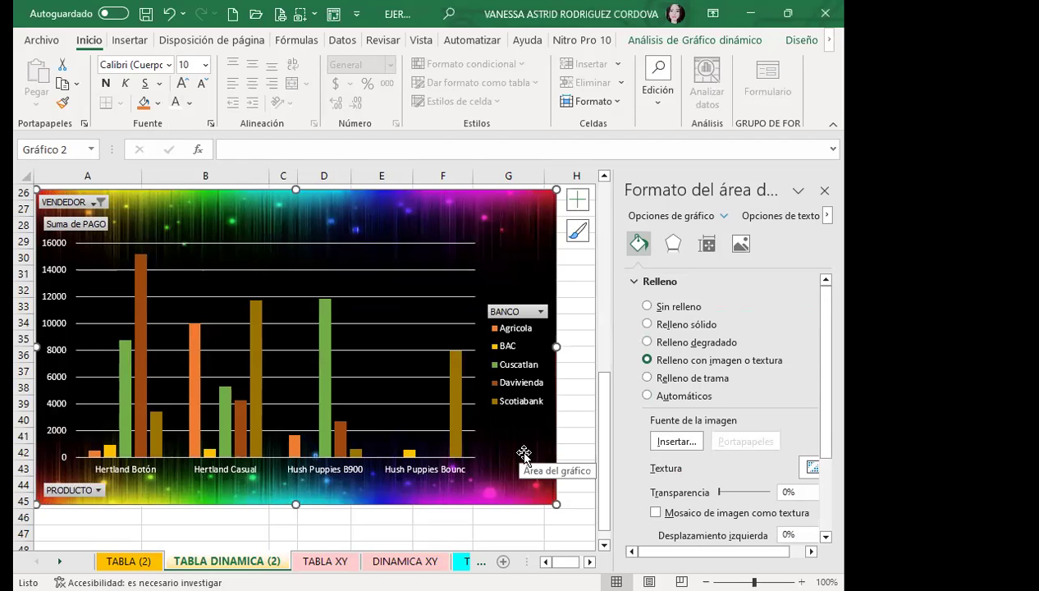
click(531, 504)
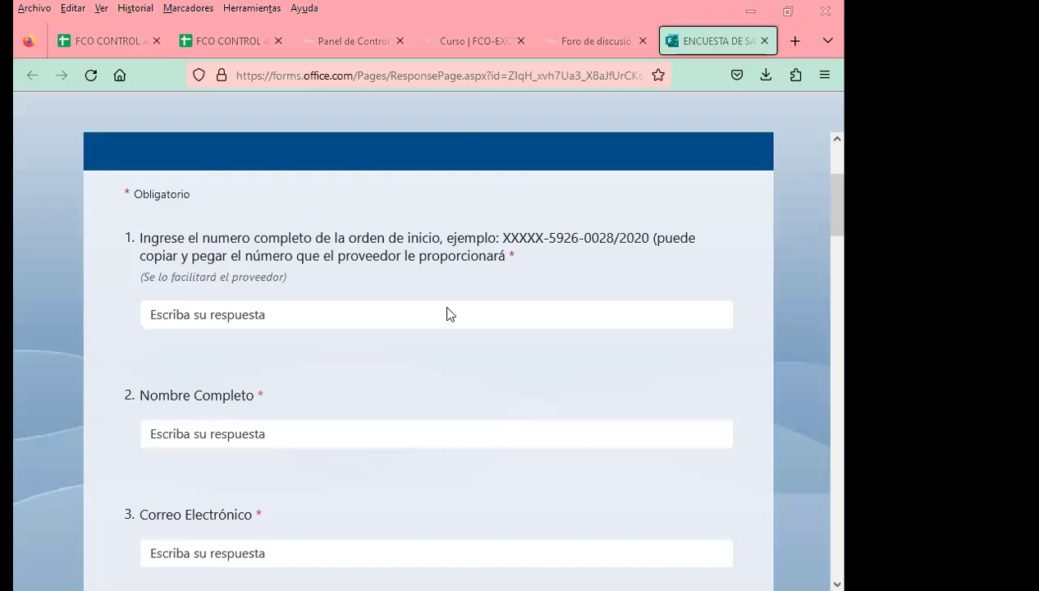
- Click into the survey's full name and order number answer fields
click(413, 425)
click(746, 437)
click(216, 303)
click(762, 252)
click(185, 313)
key(ctrl+v)
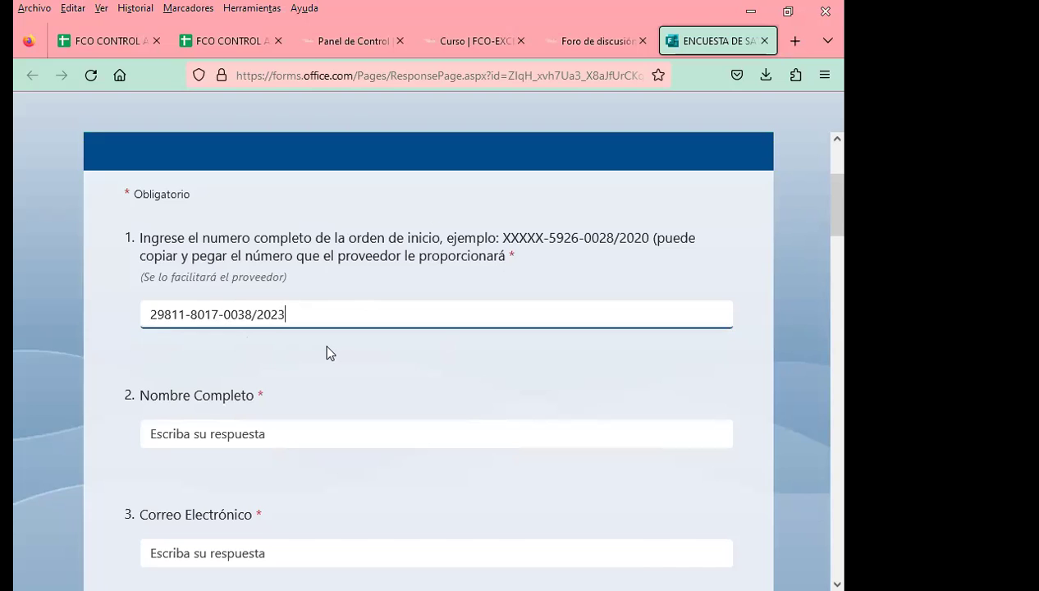
scroll(326, 351, down, 2)
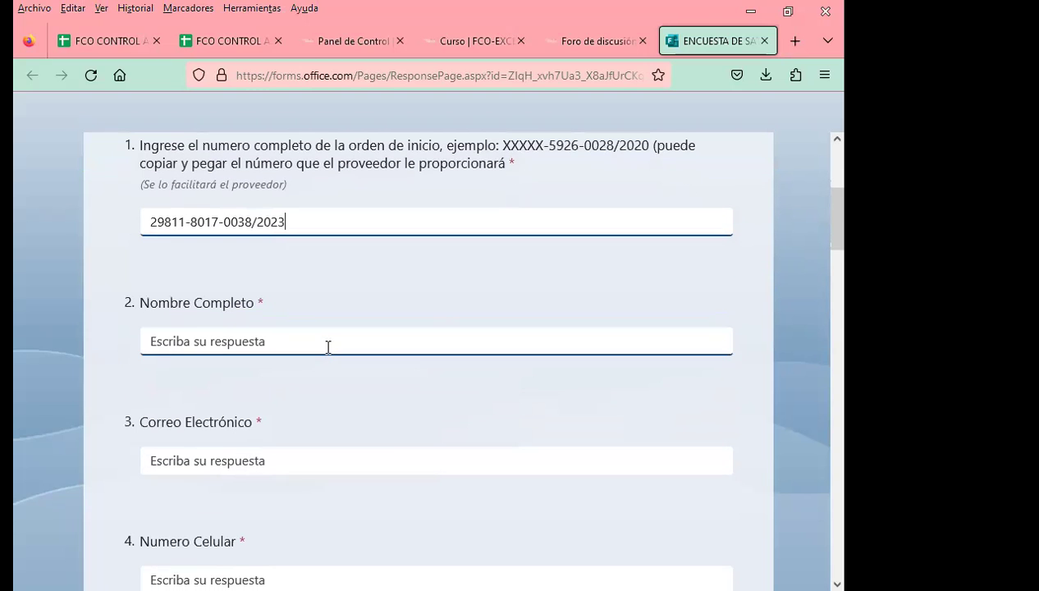
click(173, 339)
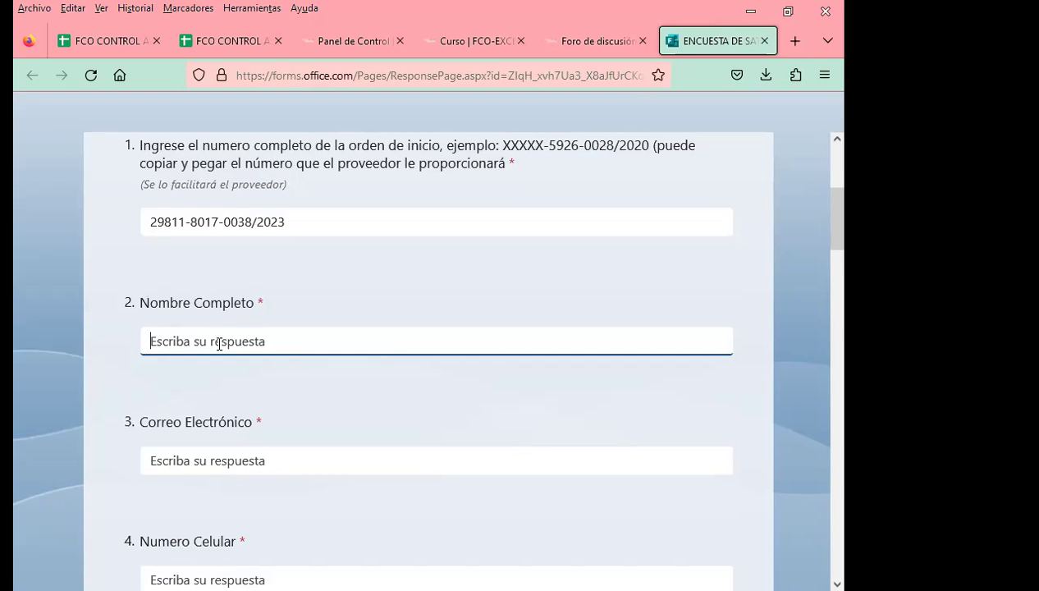
scroll(219, 345, down, 2)
click(204, 370)
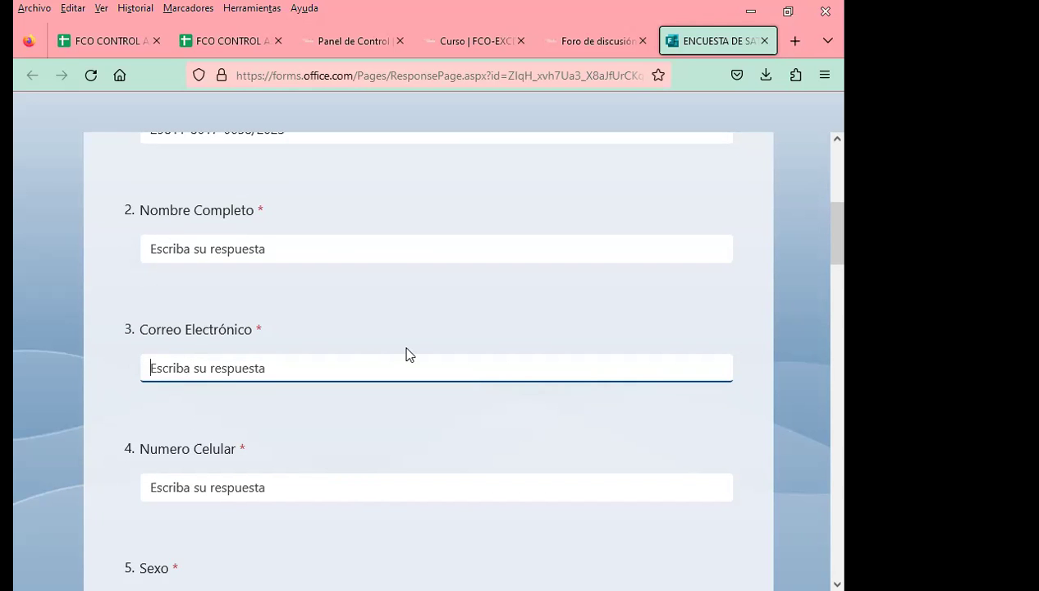
scroll(410, 344, up, 3)
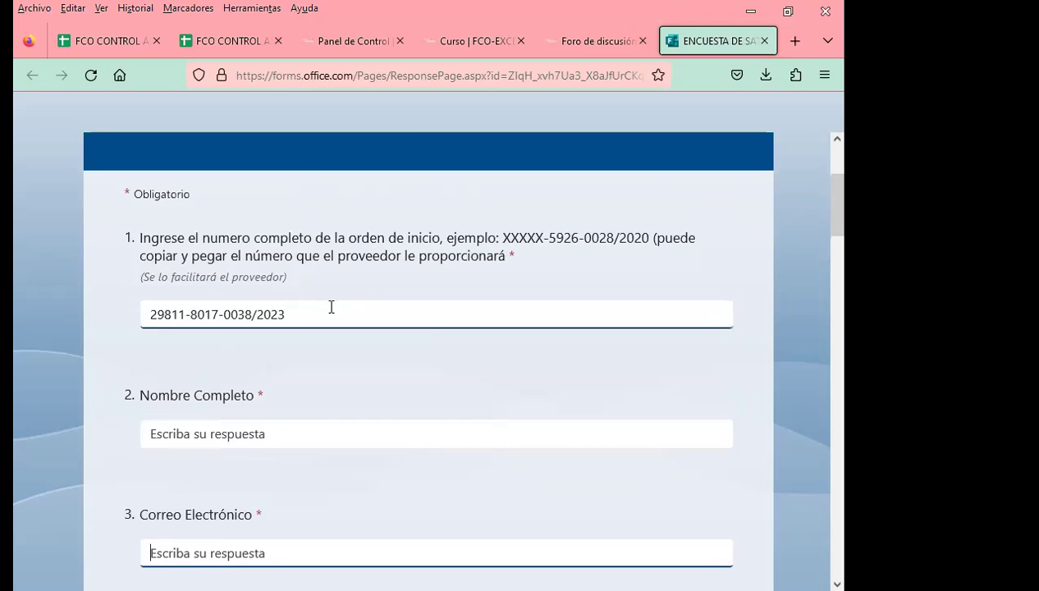
click(318, 314)
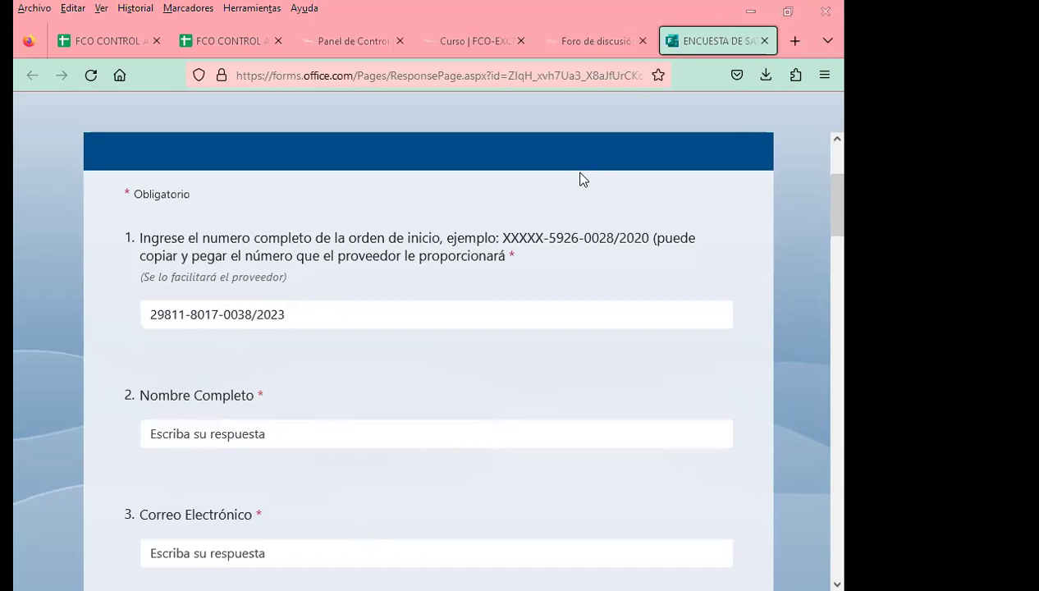
scroll(324, 422, down, 2)
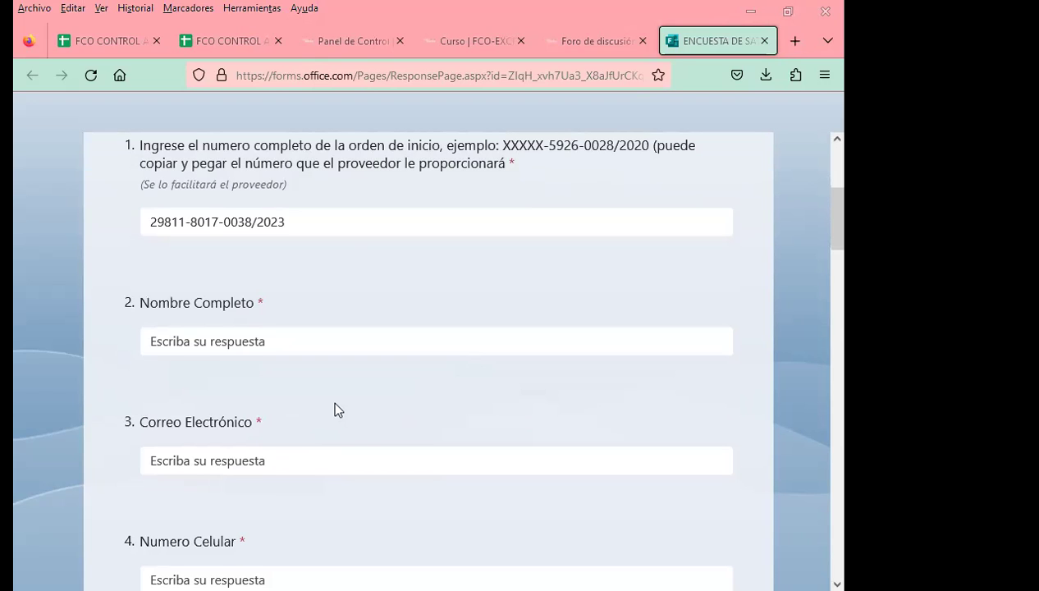
scroll(334, 408, down, 2)
click(188, 378)
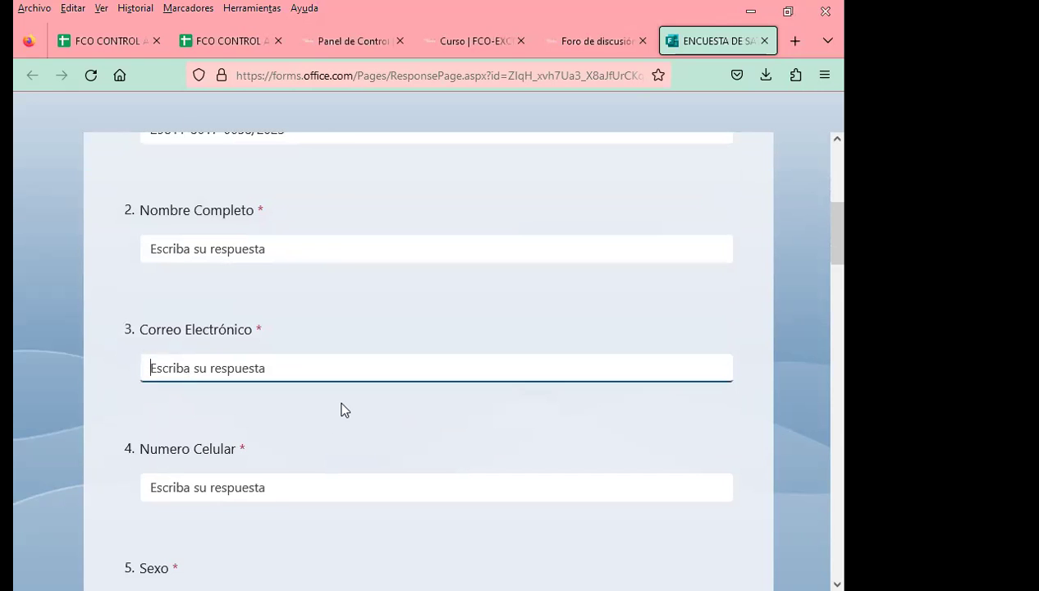
scroll(345, 410, down, 4)
click(167, 300)
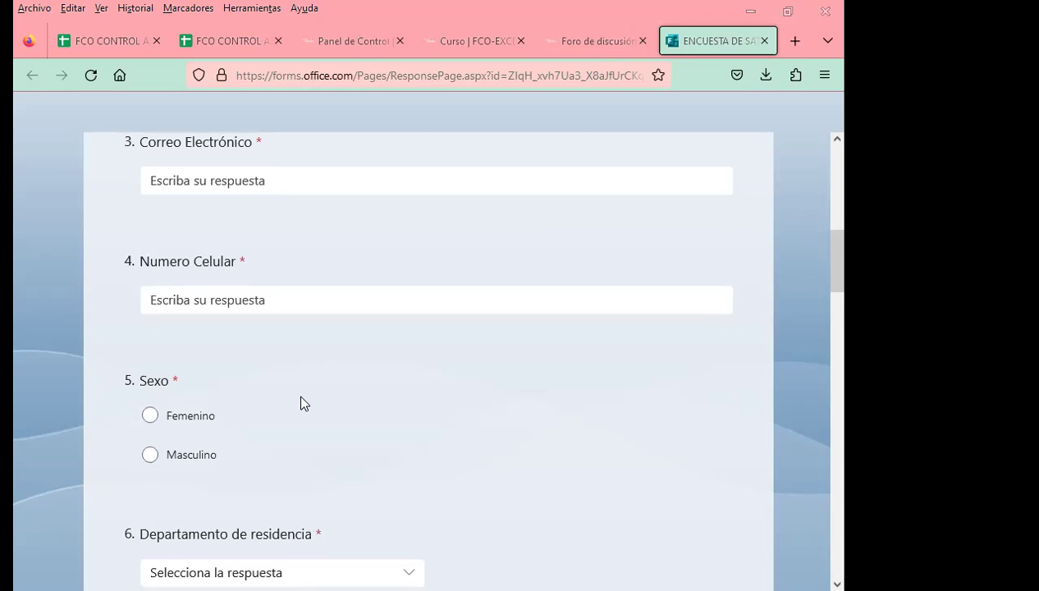
scroll(328, 361, down, 2)
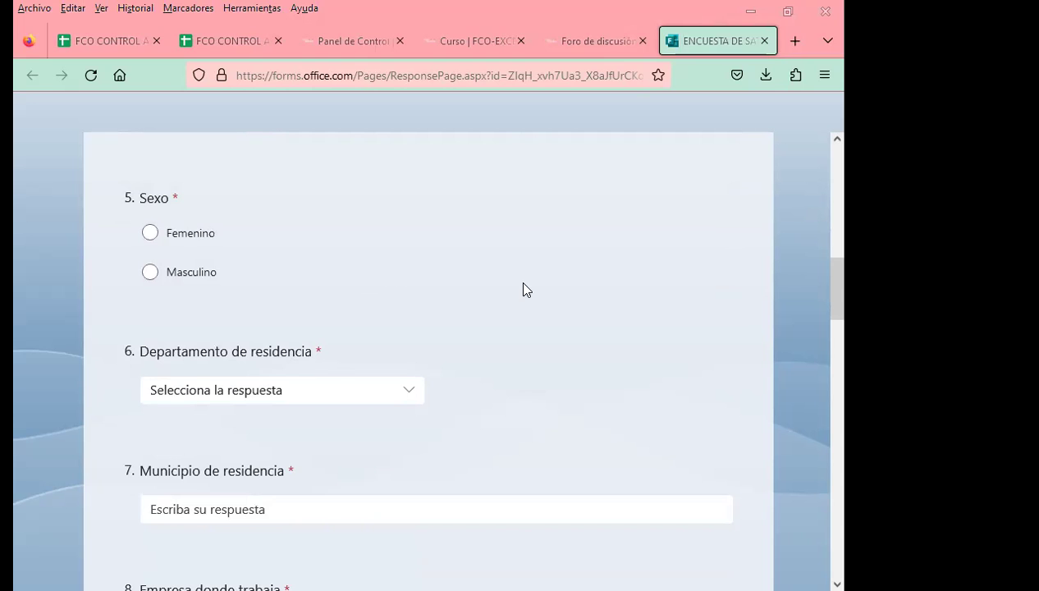
scroll(406, 328, down, 2)
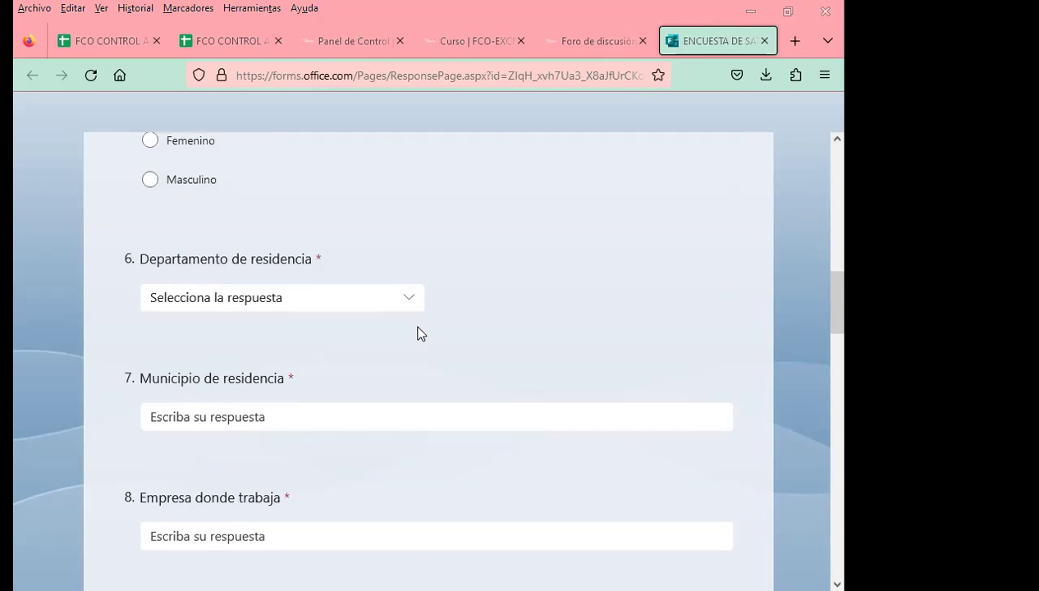
click(409, 301)
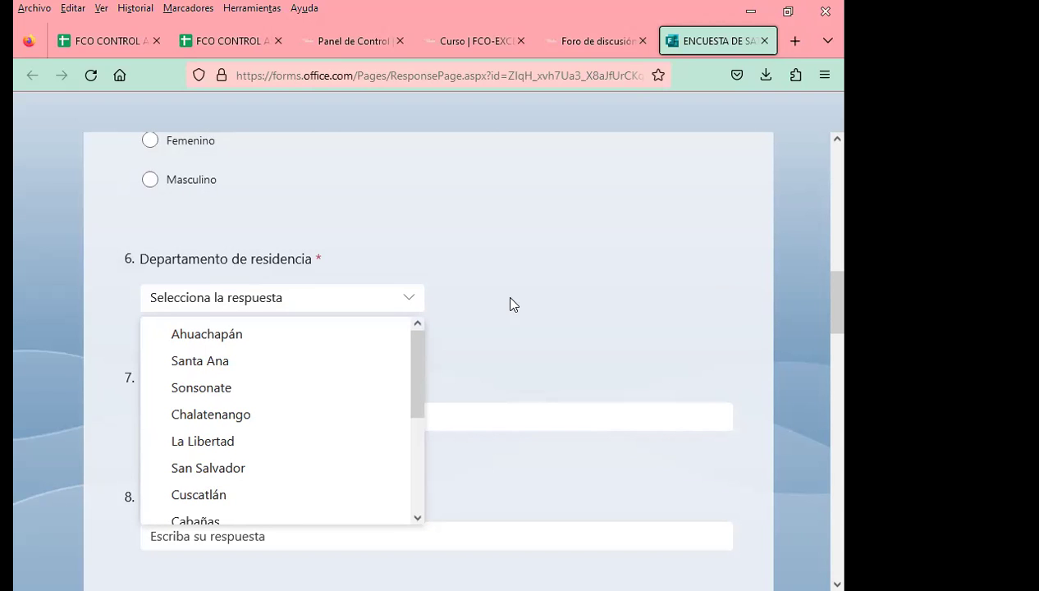
mouse_move(417, 385)
mouse_down()
mouse_move(418, 494)
mouse_move(417, 376)
mouse_up()
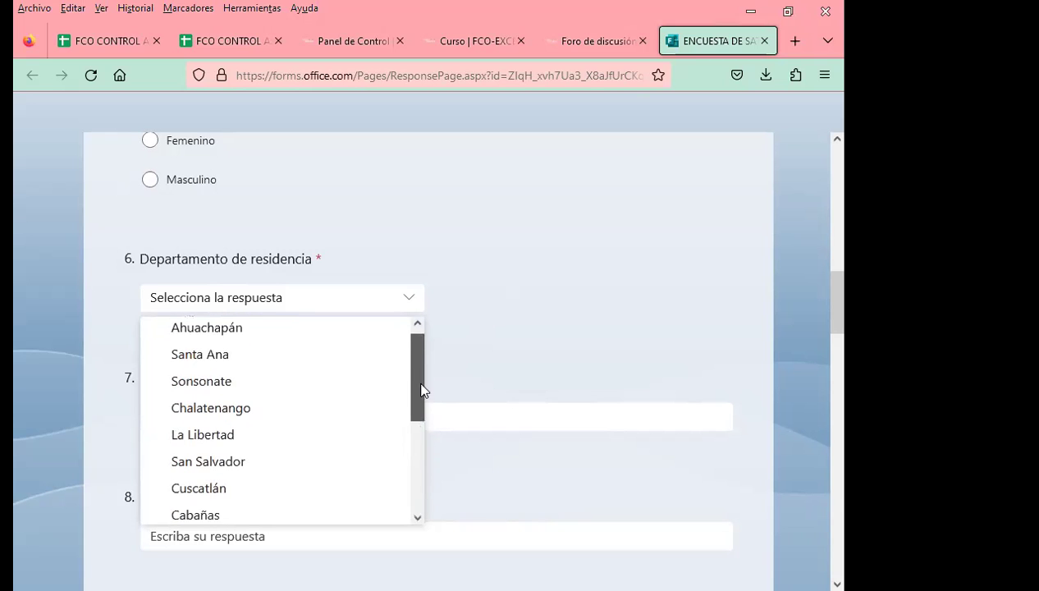
click(478, 289)
click(183, 418)
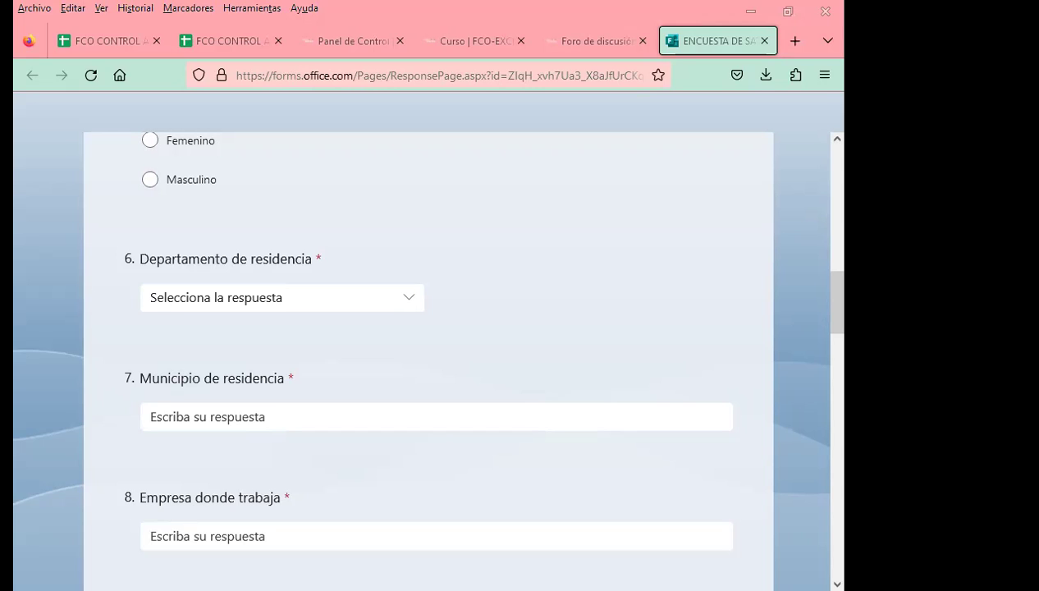
click(150, 416)
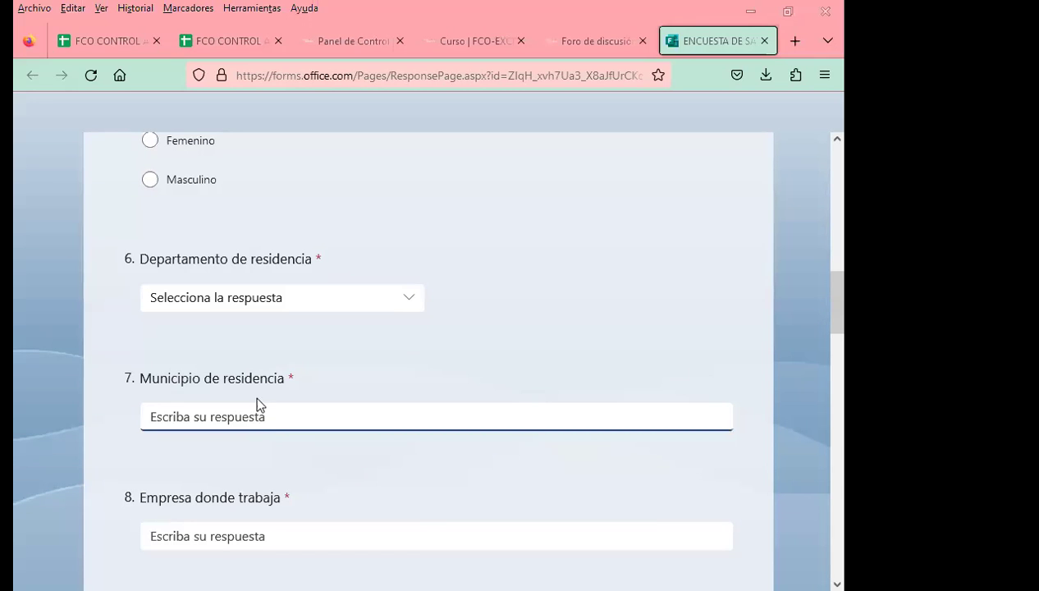
scroll(197, 359, down, 2)
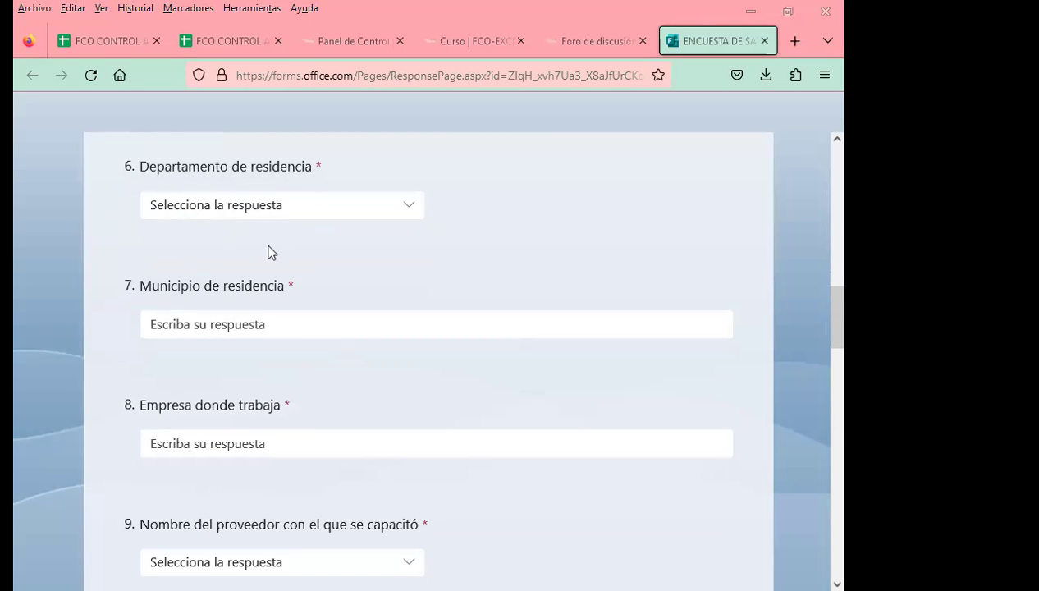
click(145, 313)
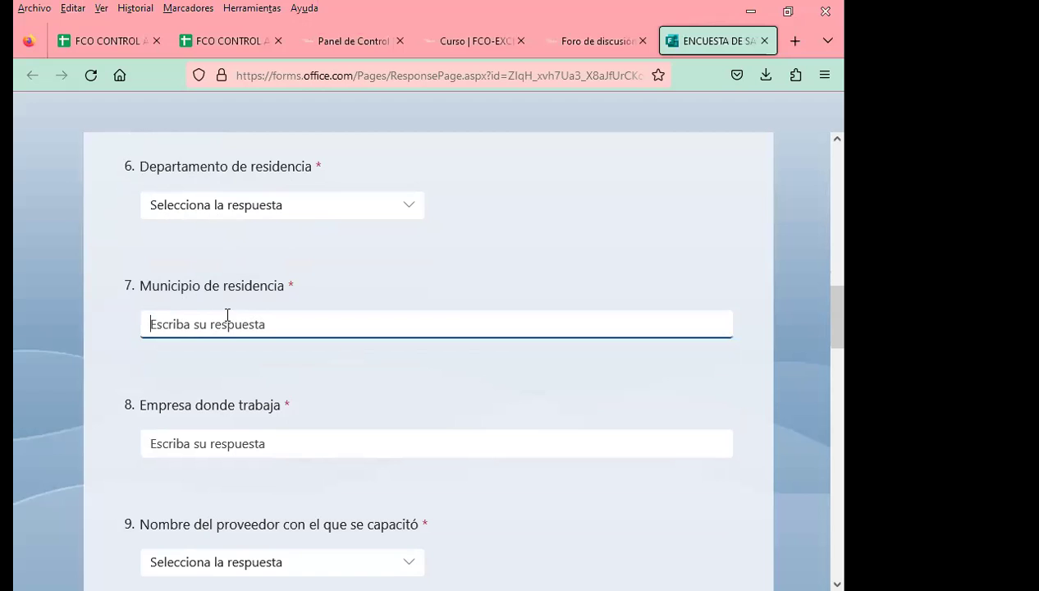
scroll(219, 313, down, 1)
click(182, 347)
scroll(232, 364, down, 1)
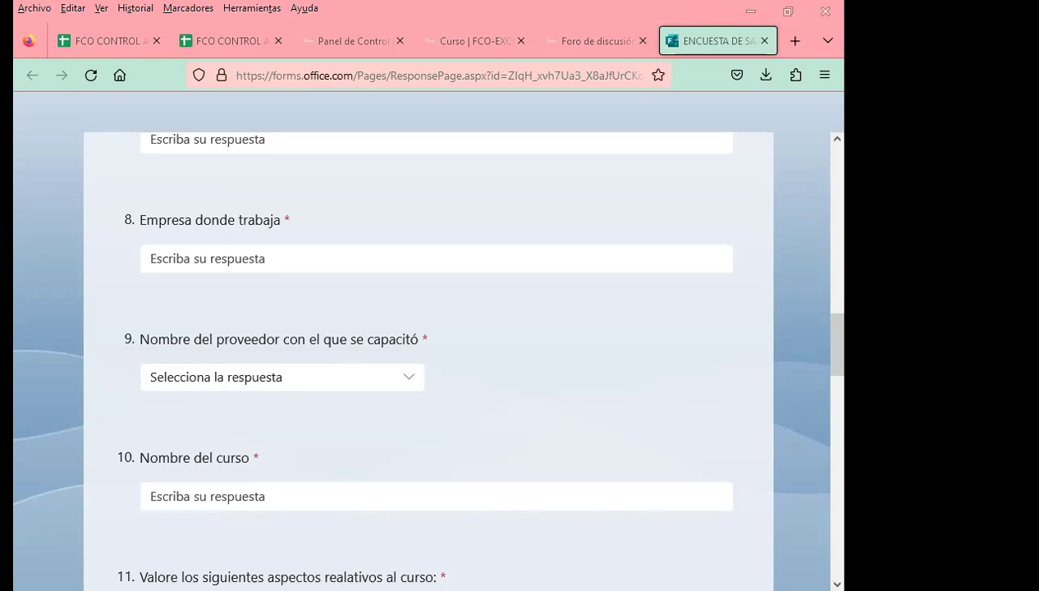
scroll(261, 452, down, 2)
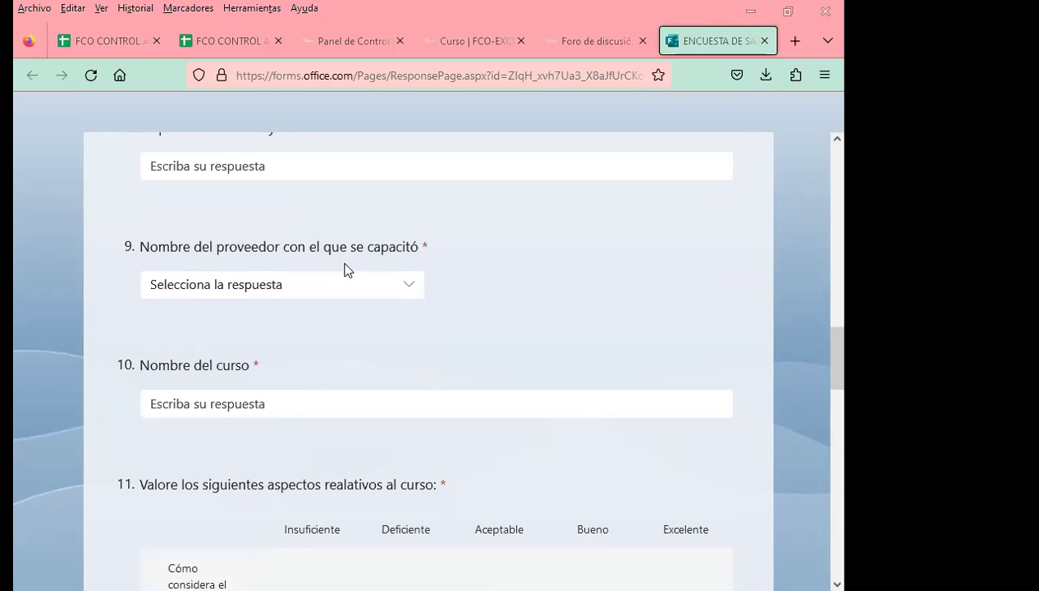
click(411, 286)
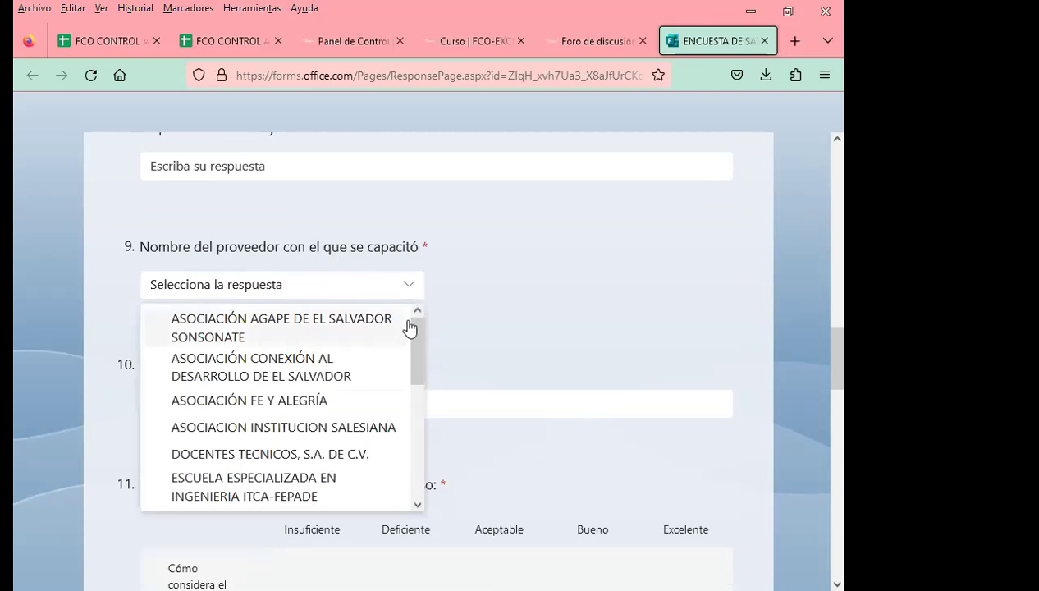
drag(413, 328, 416, 468)
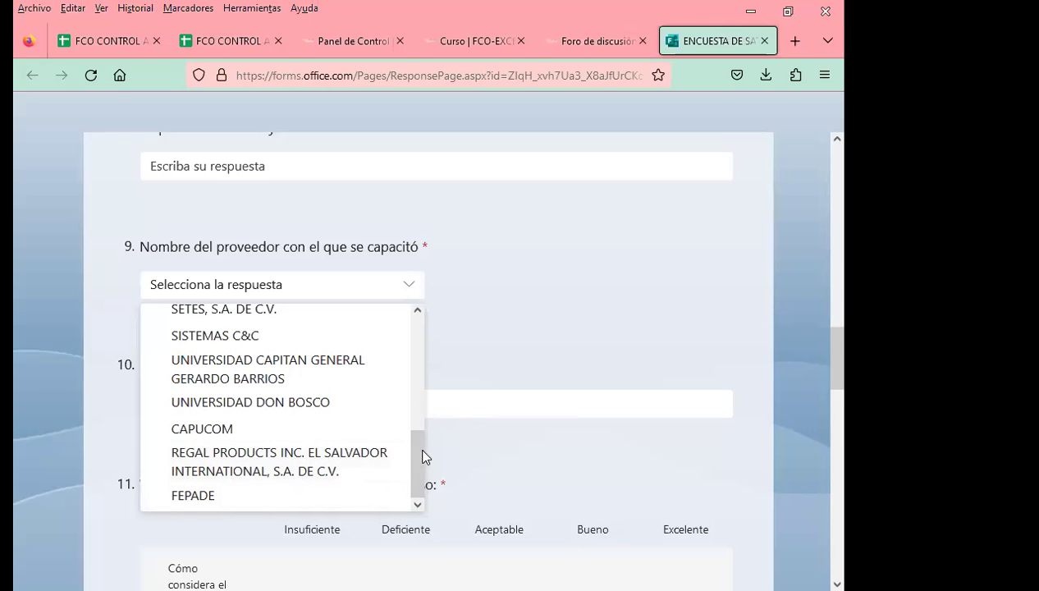
mouse_move(418, 471)
mouse_down()
mouse_move(403, 352)
mouse_move(480, 461)
mouse_up()
click(486, 454)
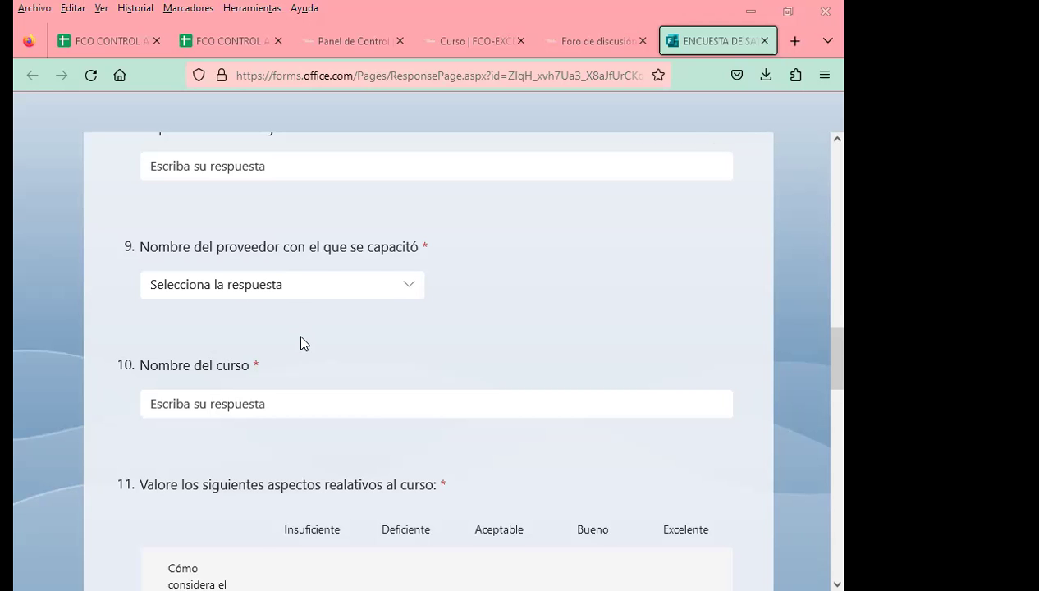
scroll(297, 337, down, 2)
scroll(284, 339, down, 2)
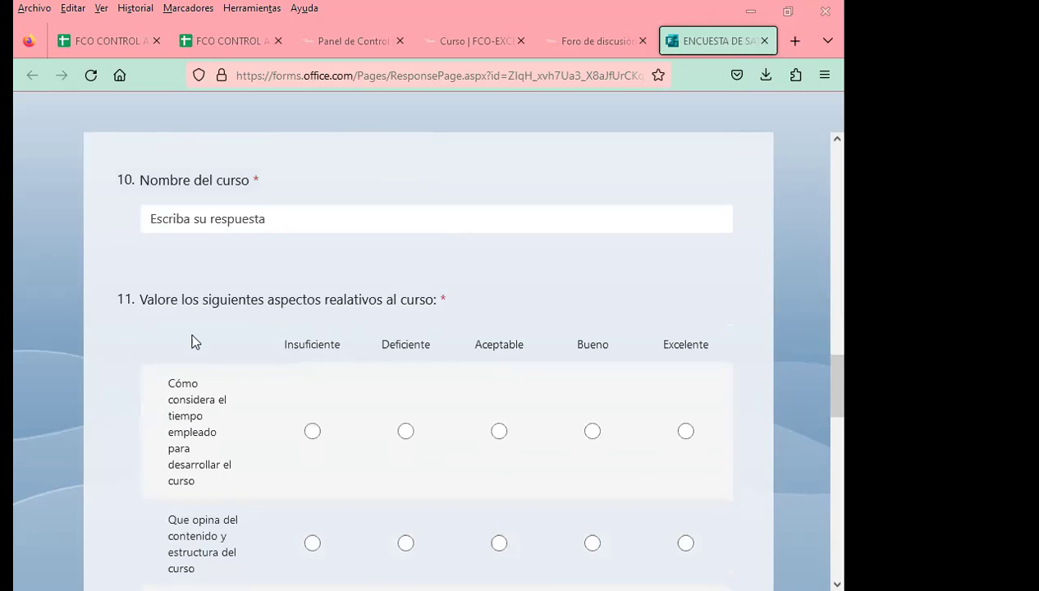
scroll(190, 331, down, 2)
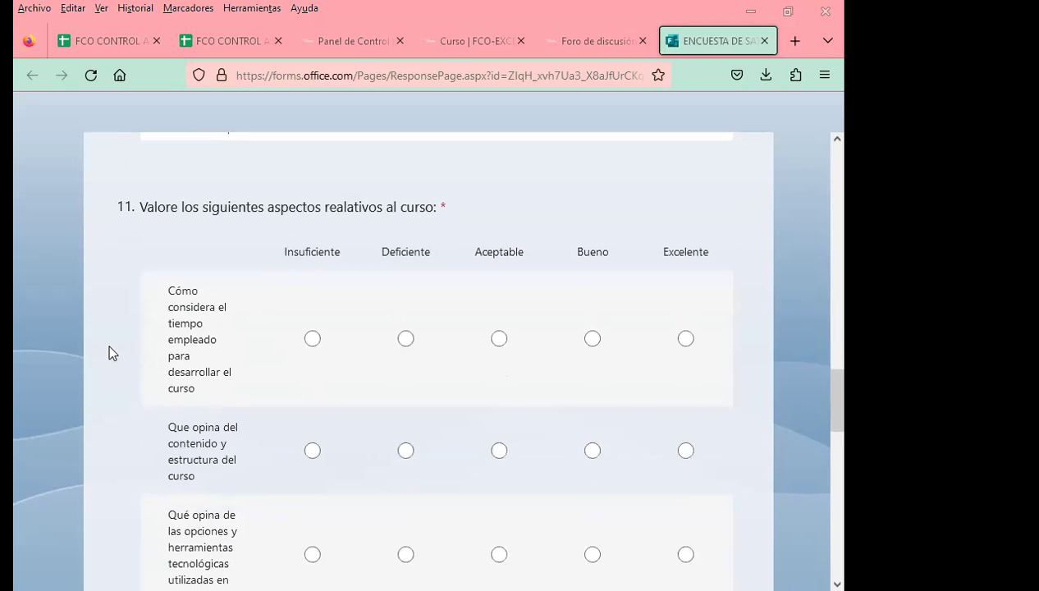
scroll(108, 342, down, 2)
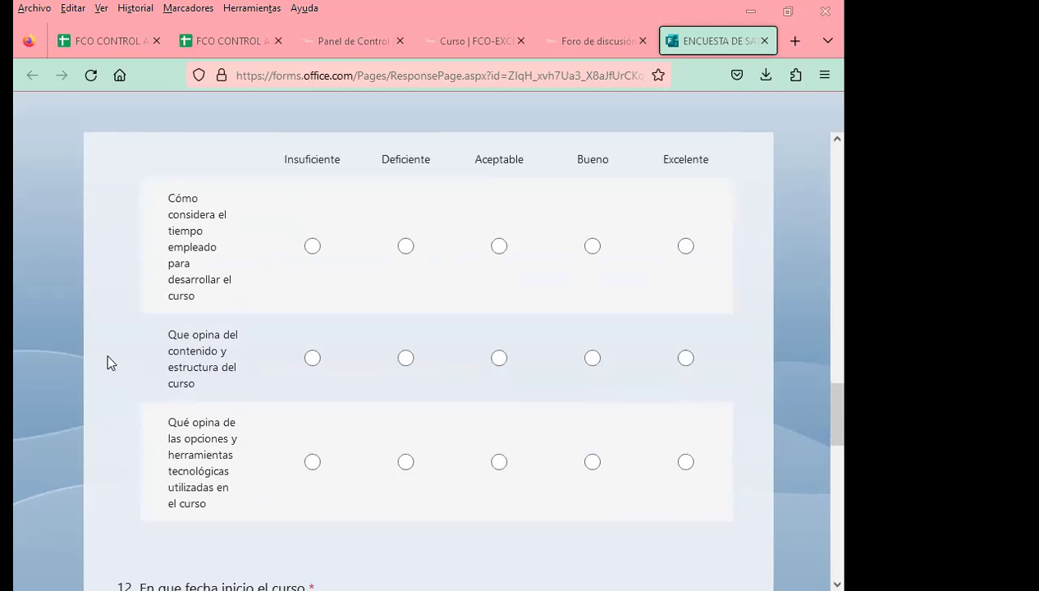
scroll(111, 405, down, 3)
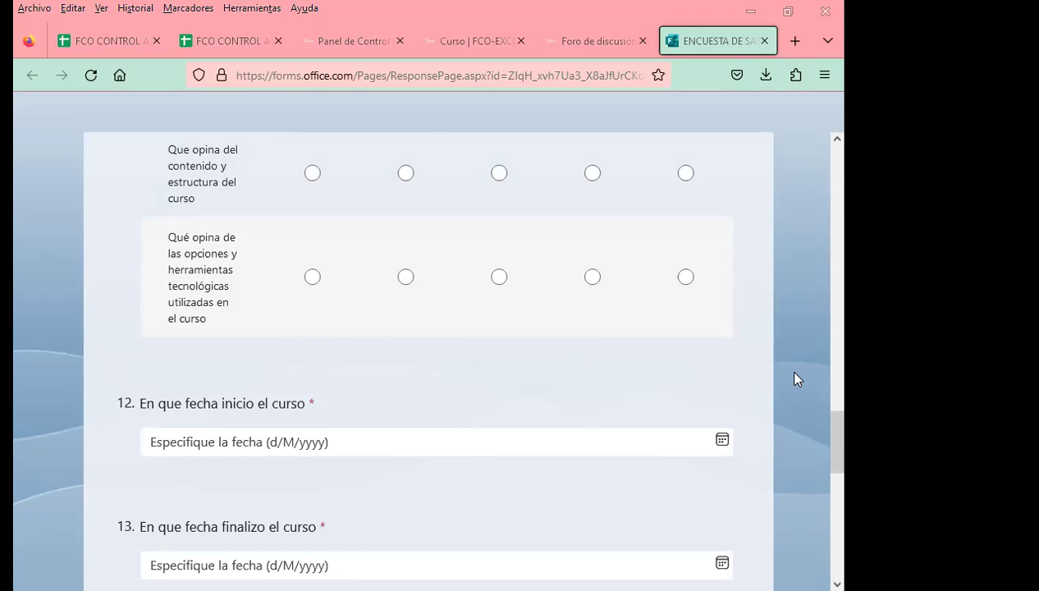
scroll(794, 386, up, 5)
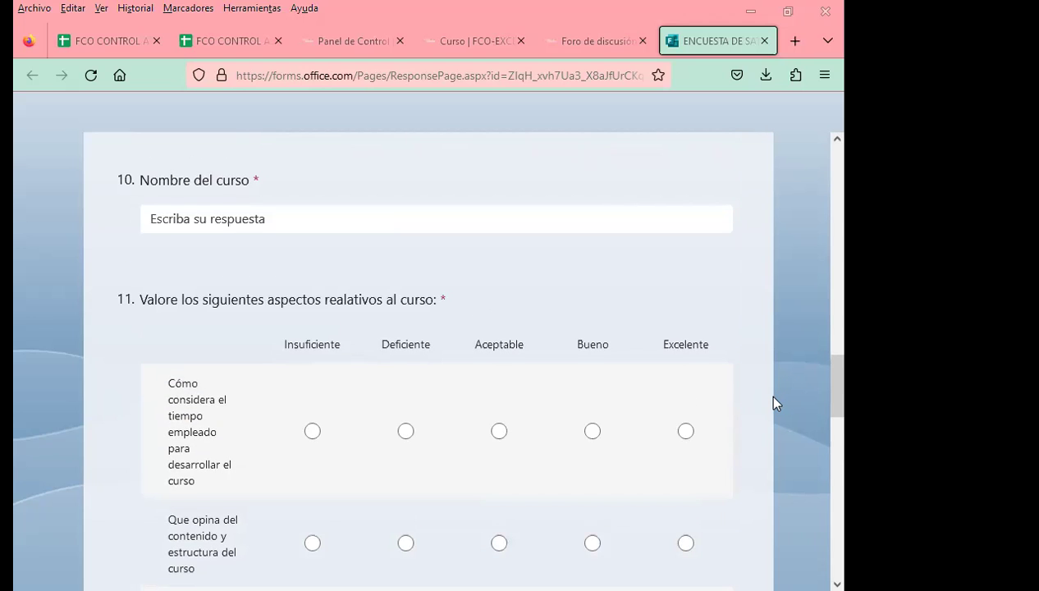
scroll(772, 395, down, 2)
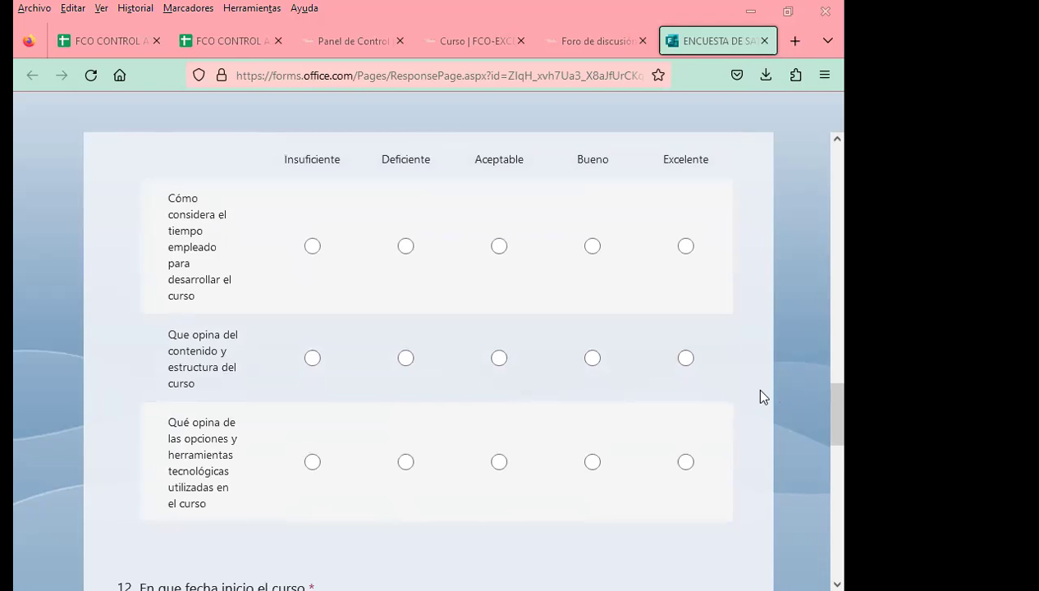
scroll(759, 389, down, 1)
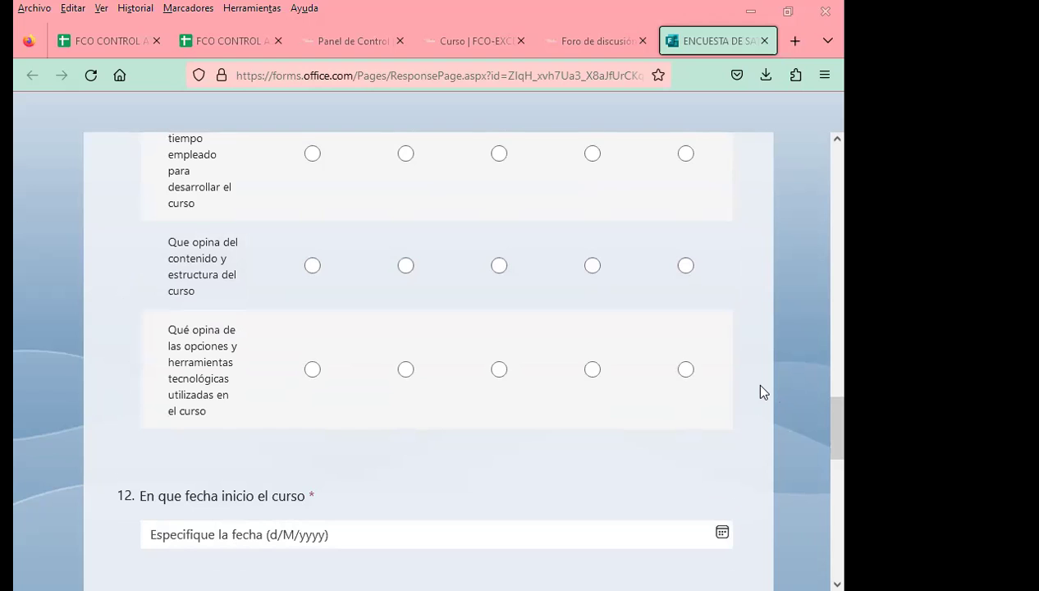
scroll(759, 392, down, 1)
scroll(760, 391, down, 2)
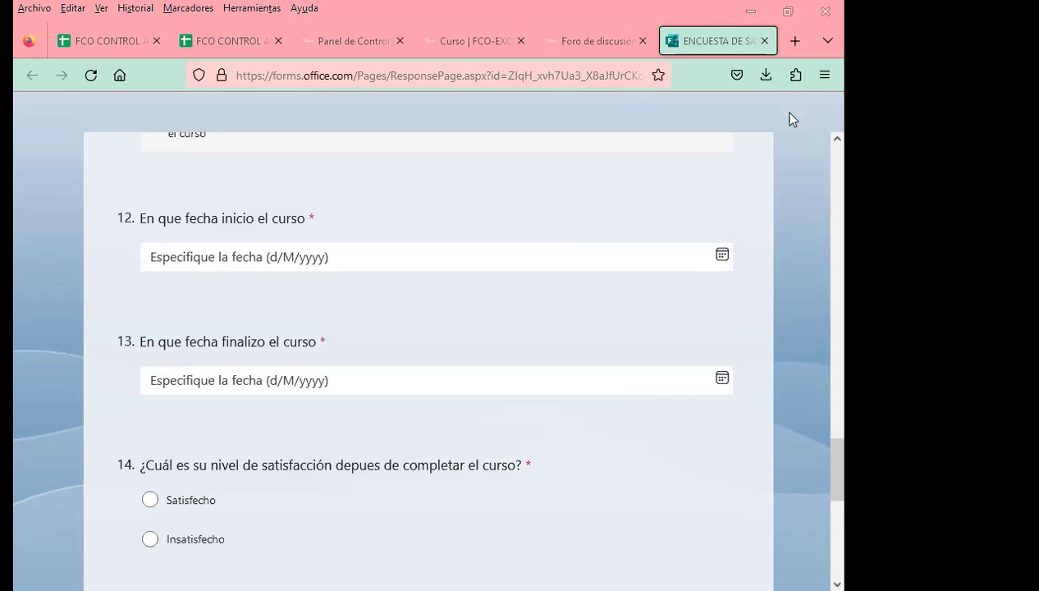
- Set question 12's course start date to 3 July 2023, correcting an initial 7 July pick
click(720, 258)
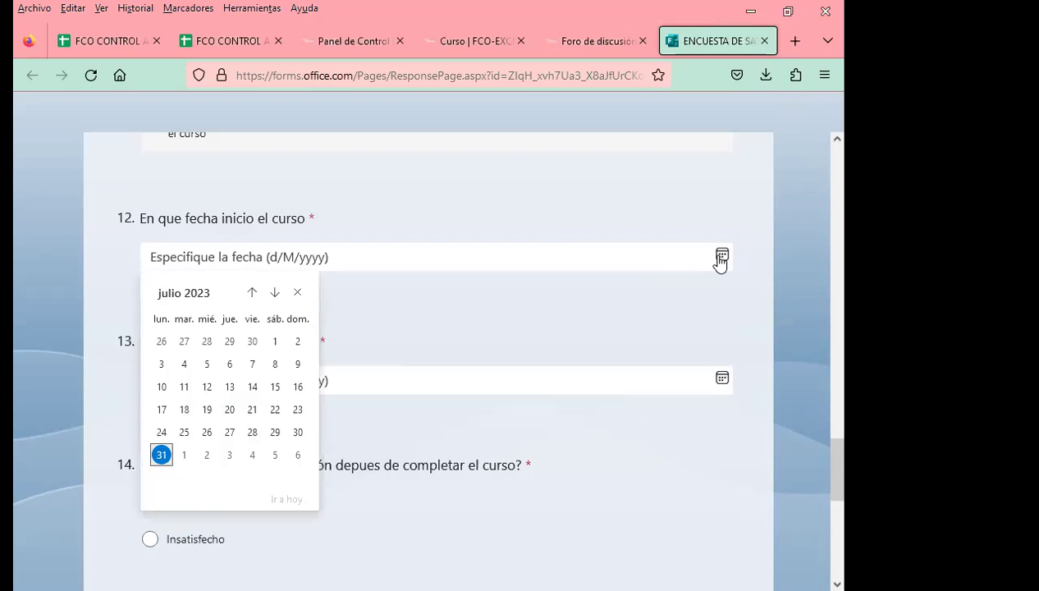
click(252, 364)
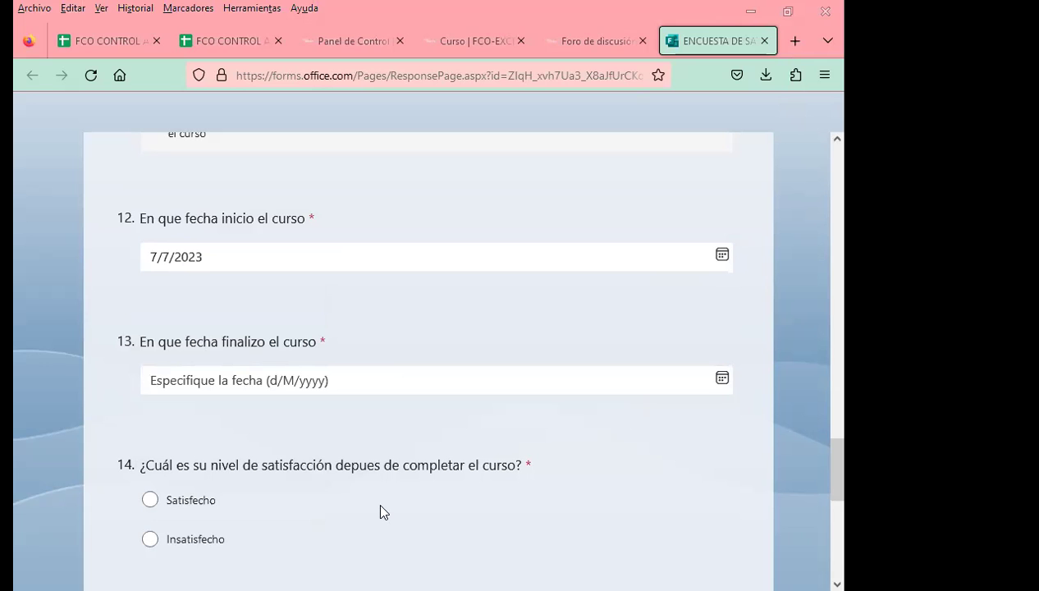
click(728, 256)
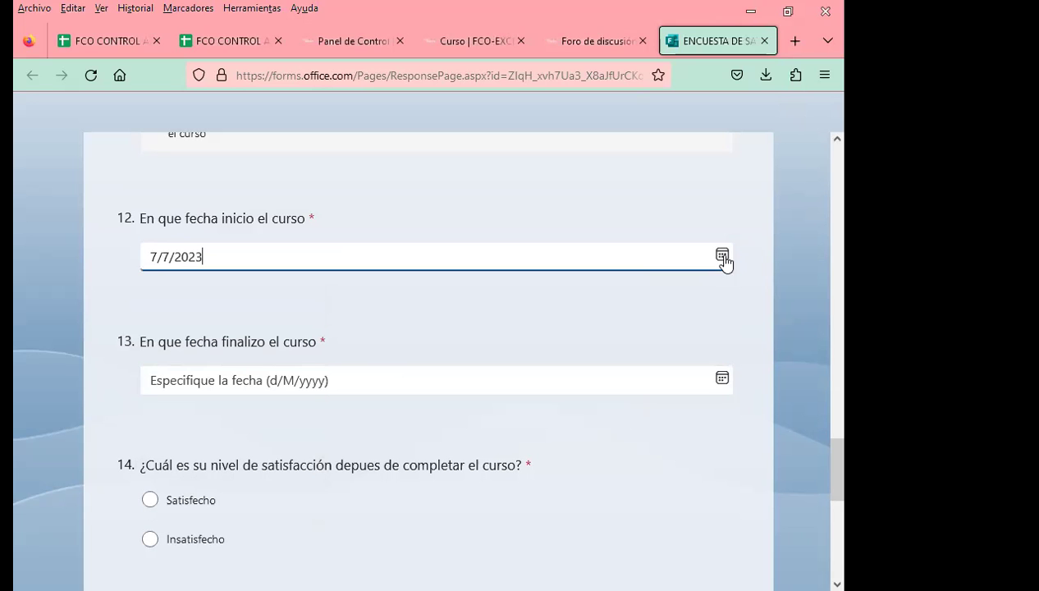
click(174, 366)
click(723, 258)
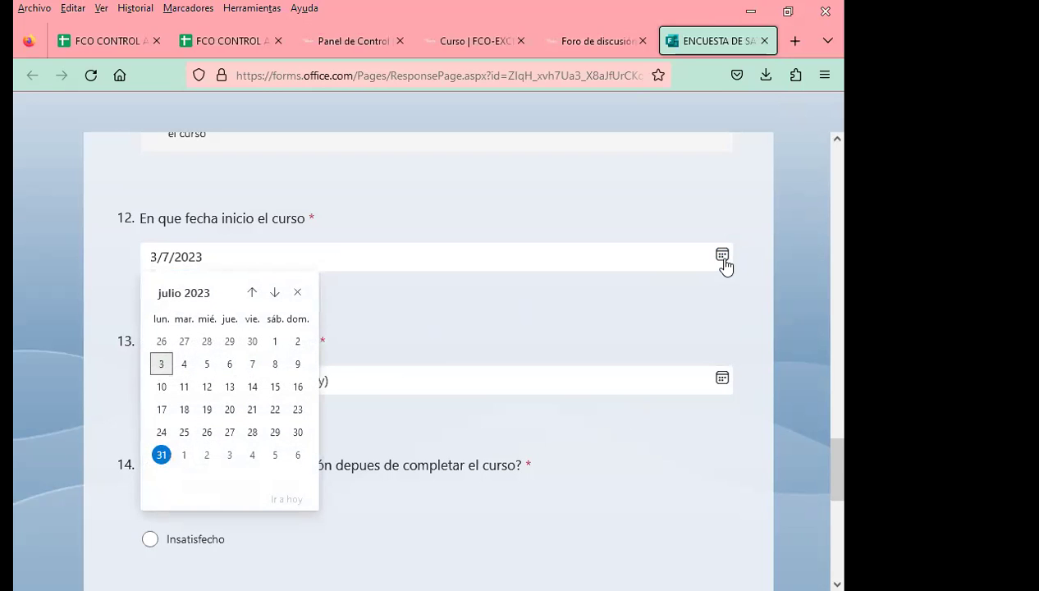
- Set question 13's course end date to 31 July 2023
click(401, 369)
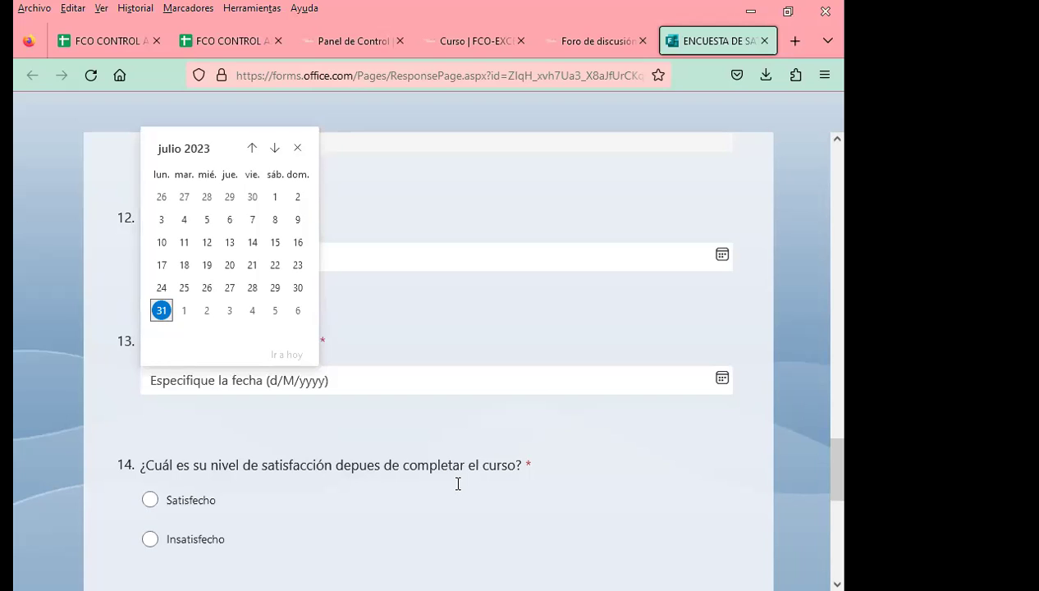
click(363, 383)
click(721, 378)
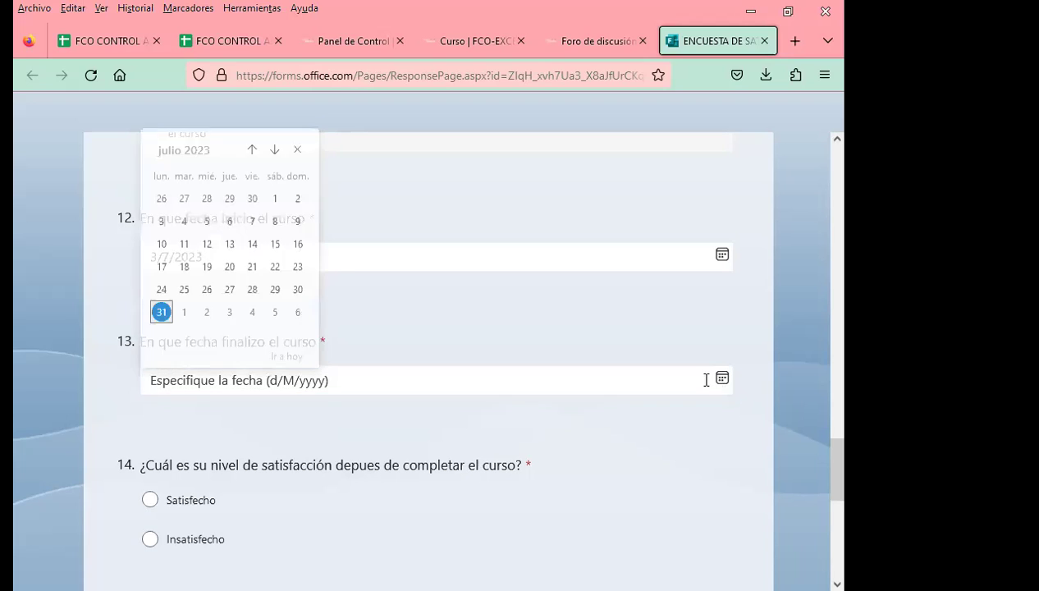
click(160, 311)
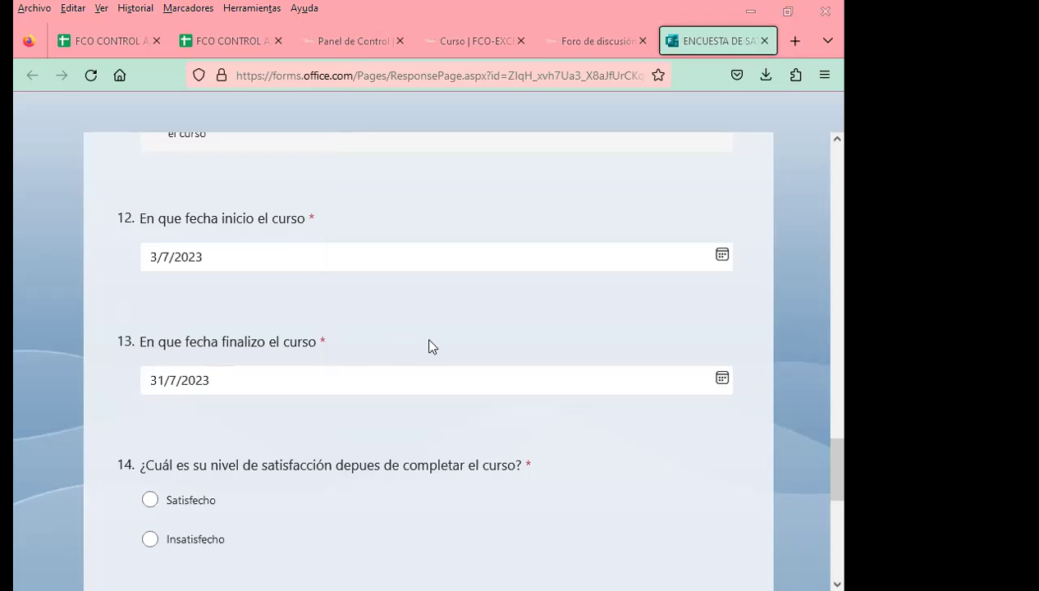
scroll(396, 368, down, 2)
scroll(397, 368, down, 2)
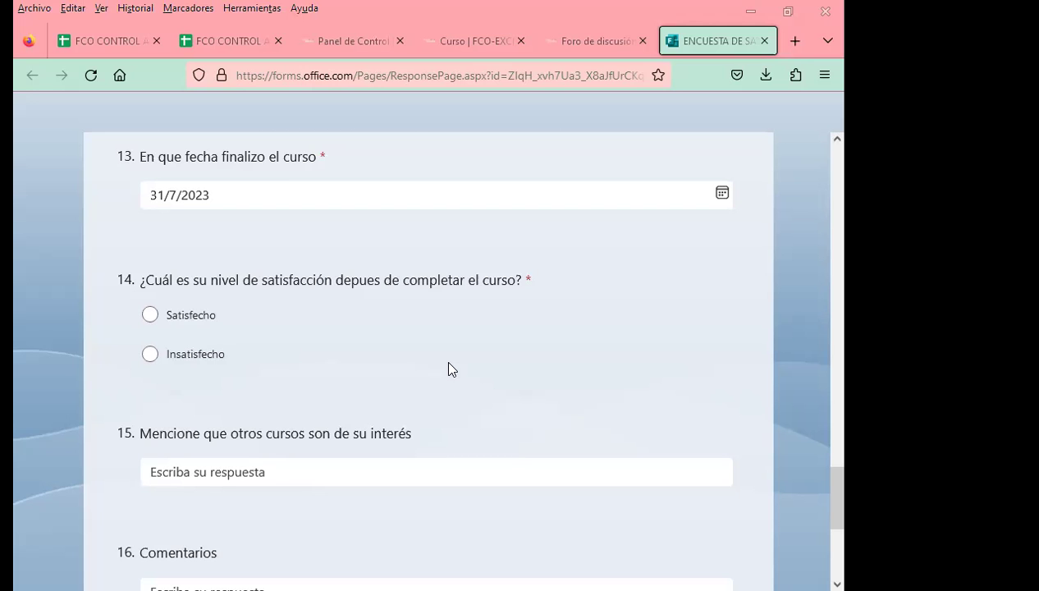
scroll(450, 367, down, 2)
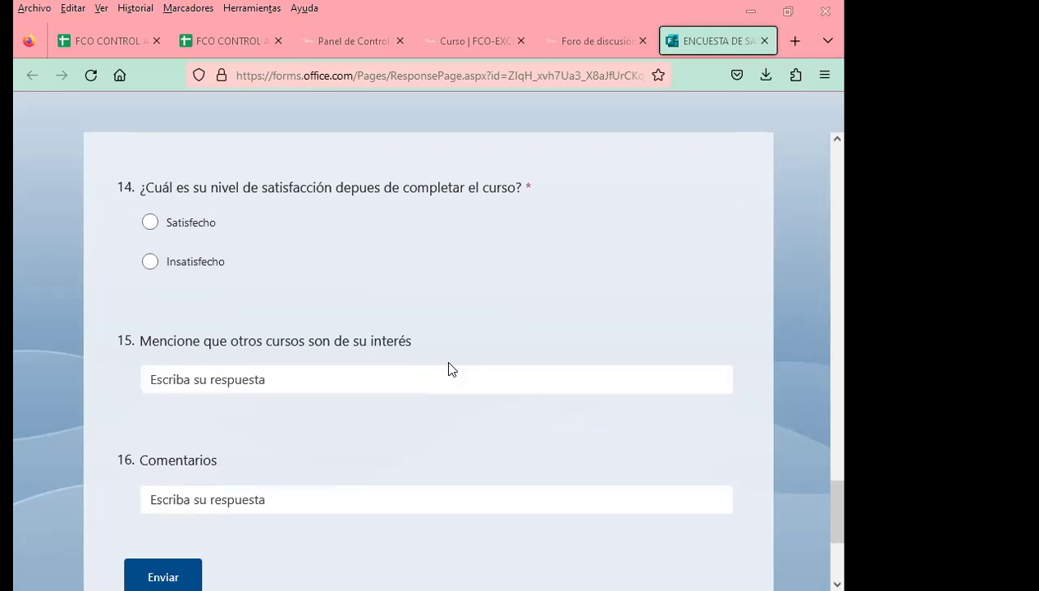
scroll(451, 368, down, 2)
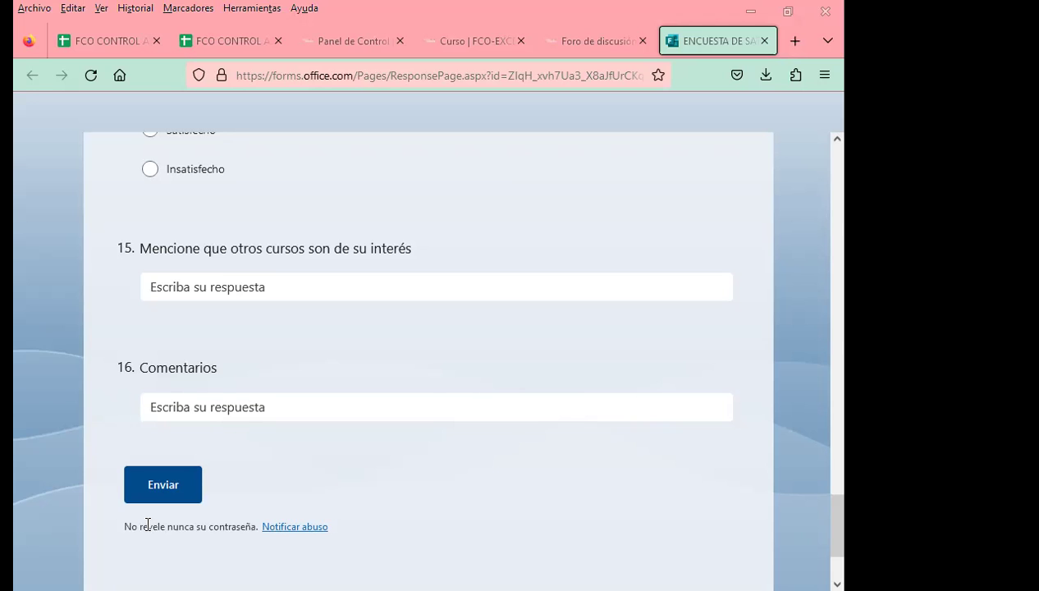
- Put focus in the Comentarios answer field of the survey
scroll(542, 460, up, 5)
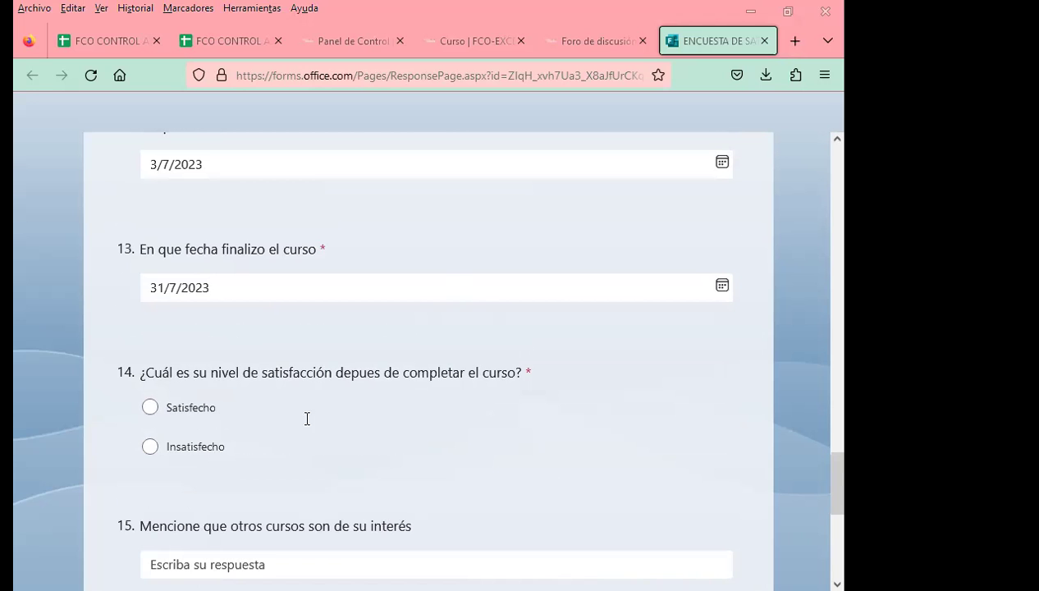
scroll(306, 420, down, 5)
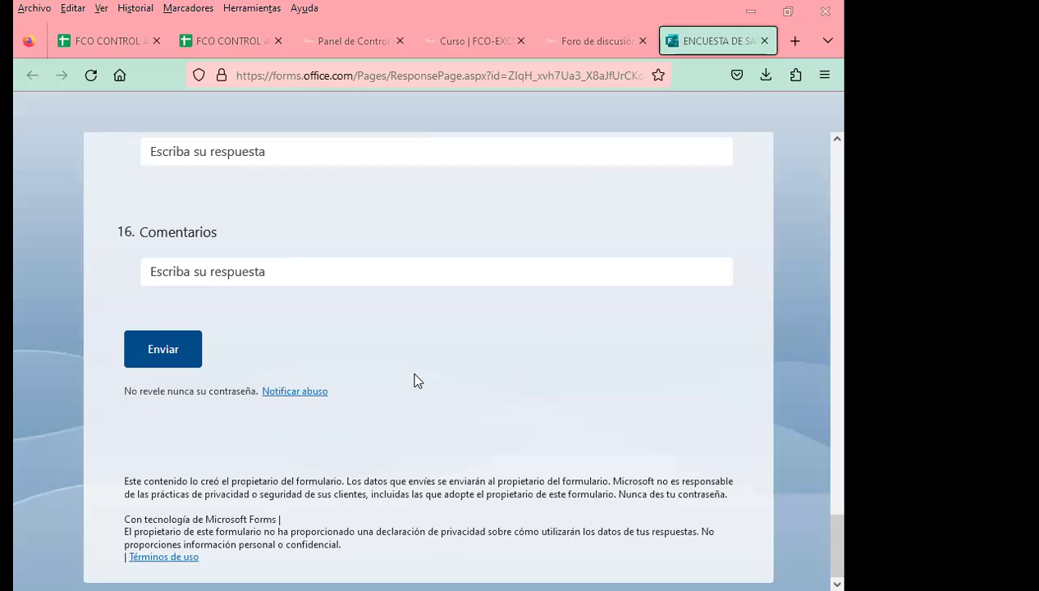
click(584, 278)
- Scroll up to question 1 and select its entire order-number answer
scroll(315, 318, up, 5)
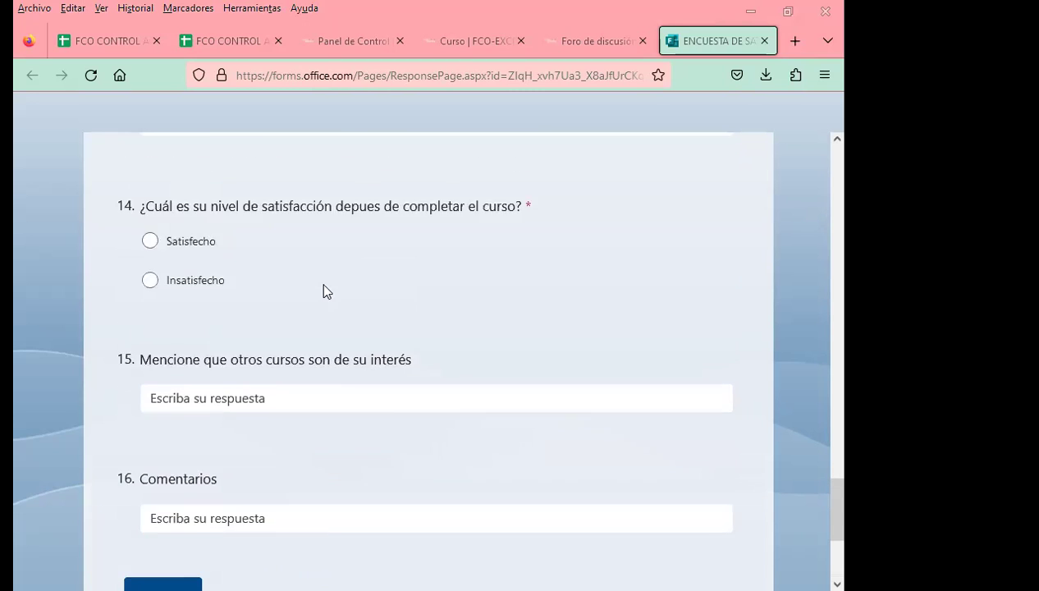
scroll(295, 295, up, 2)
scroll(295, 295, up, 2)
scroll(295, 295, up, 6)
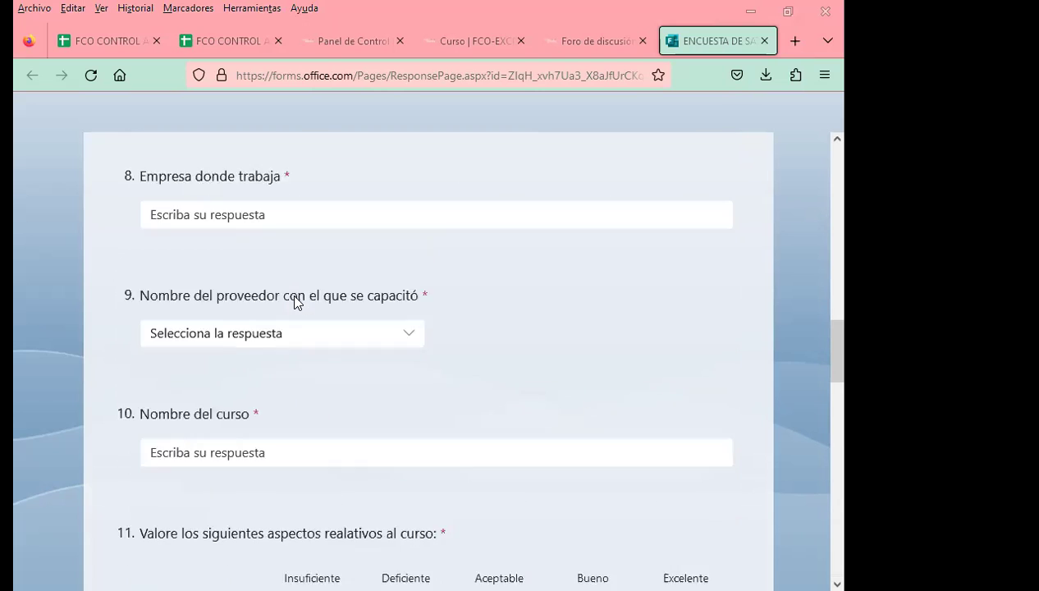
scroll(296, 295, up, 1)
scroll(354, 430, down, 3)
scroll(360, 361, up, 1)
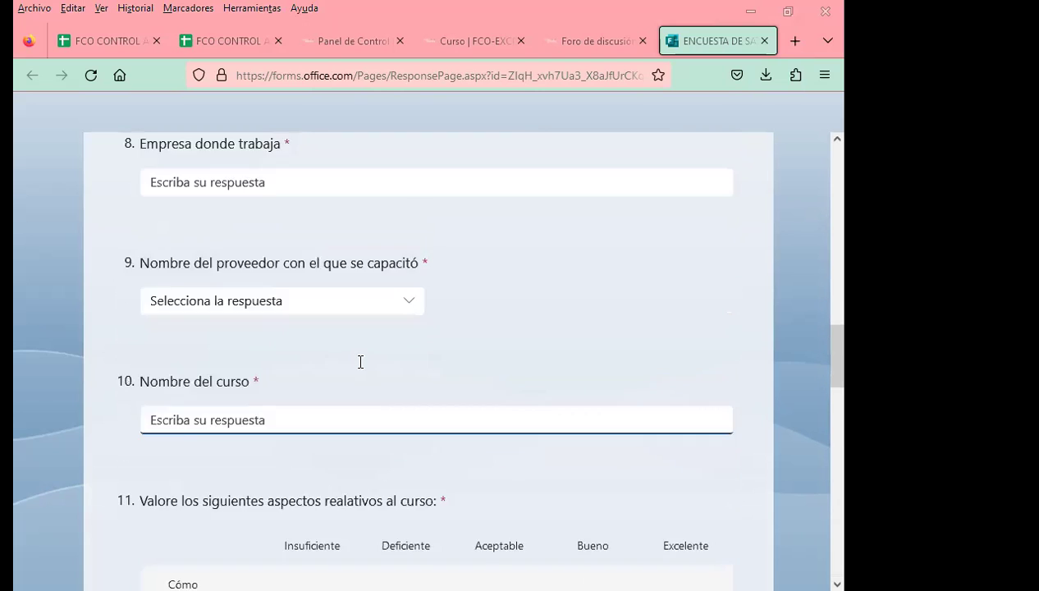
scroll(344, 374, up, 9)
scroll(345, 374, up, 5)
scroll(263, 450, down, 1)
click(252, 402)
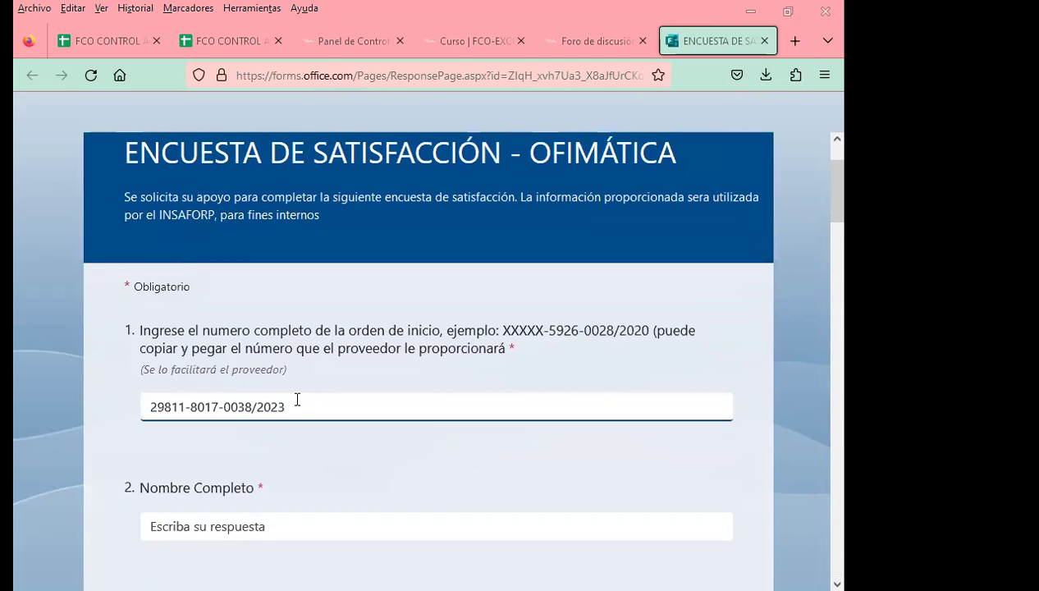
key(ctrl+a)
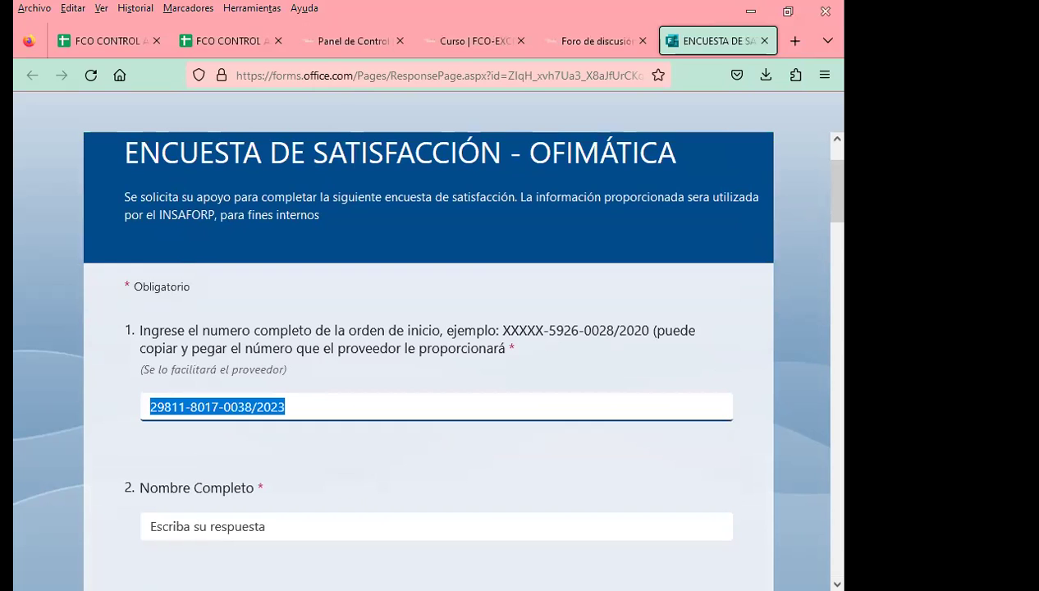
key(alt+Tab)
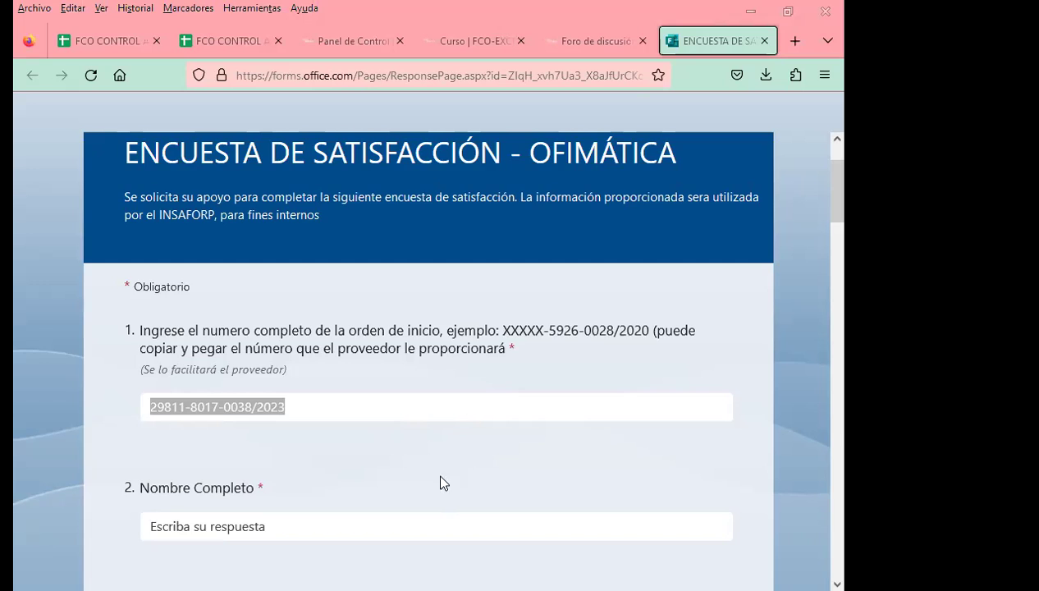
- Scroll down through the satisfaction survey to review its questions
scroll(341, 461, down, 5)
scroll(432, 421, down, 3)
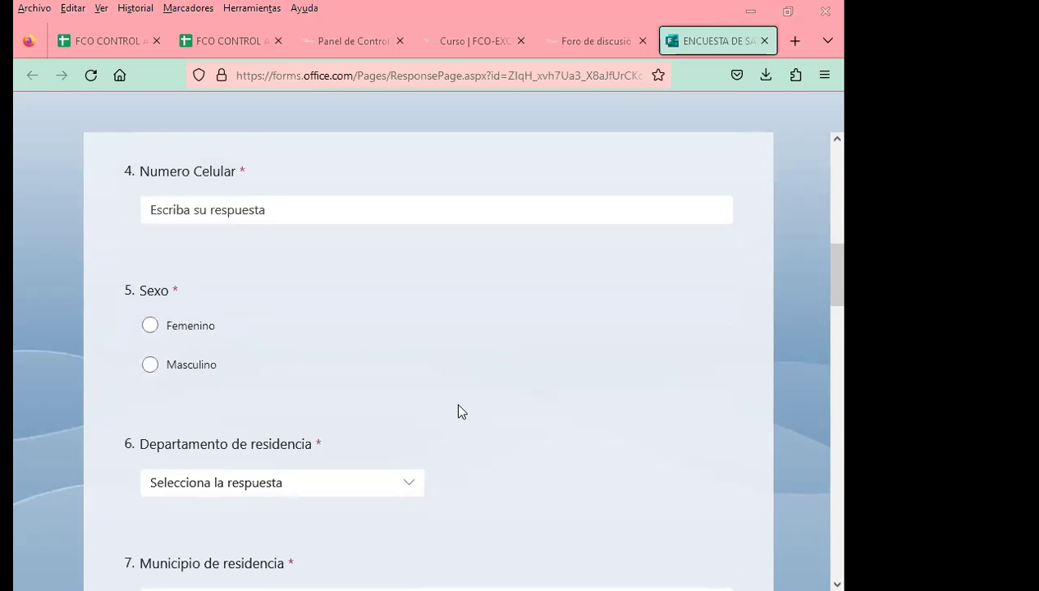
scroll(455, 406, down, 2)
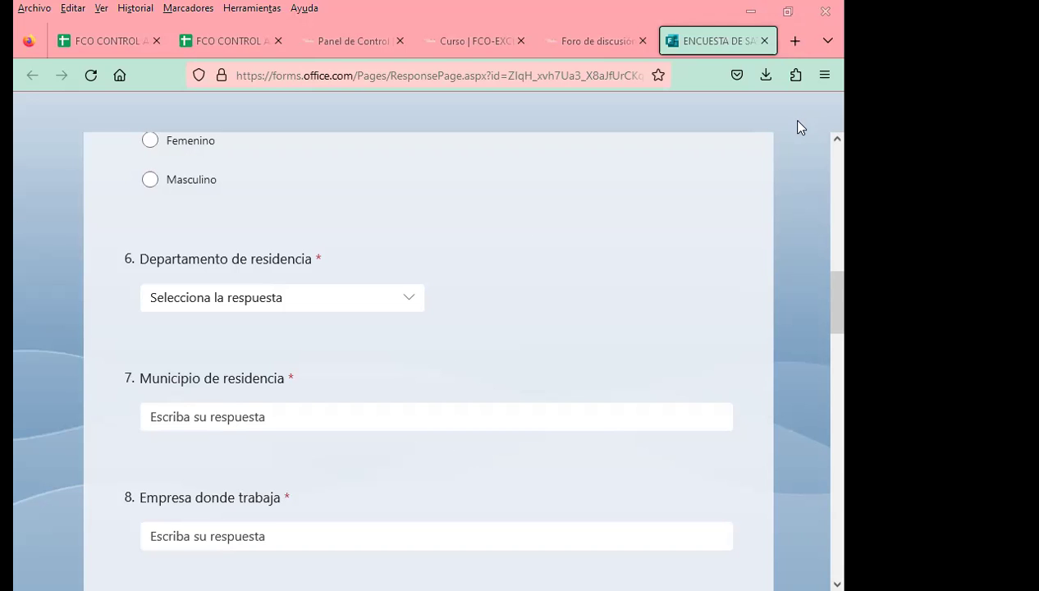
scroll(308, 427, down, 1)
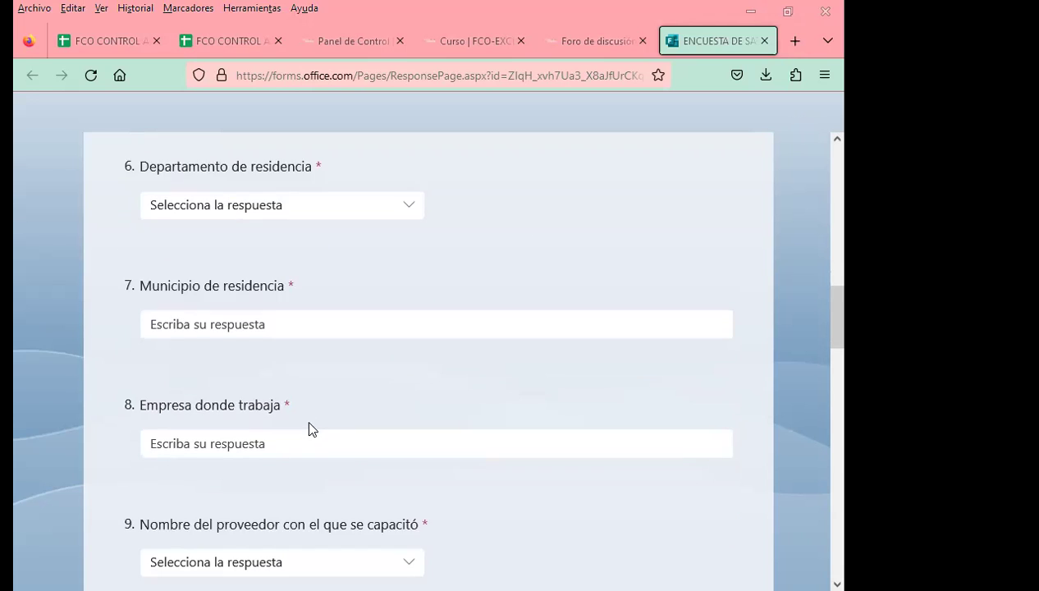
scroll(308, 424, up, 8)
scroll(310, 414, up, 3)
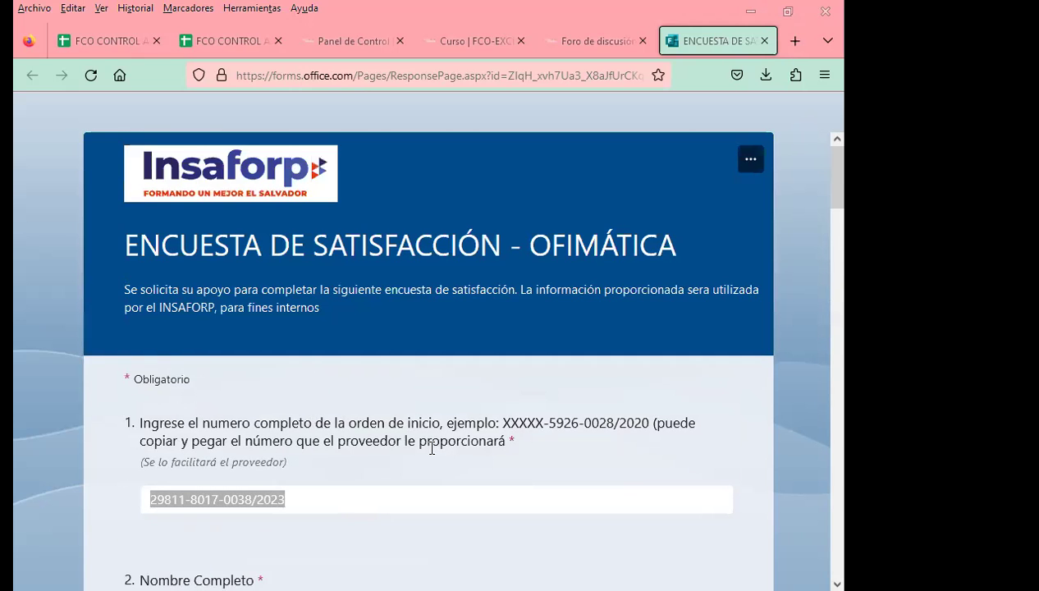
scroll(431, 440, down, 5)
scroll(436, 447, down, 3)
scroll(434, 437, down, 5)
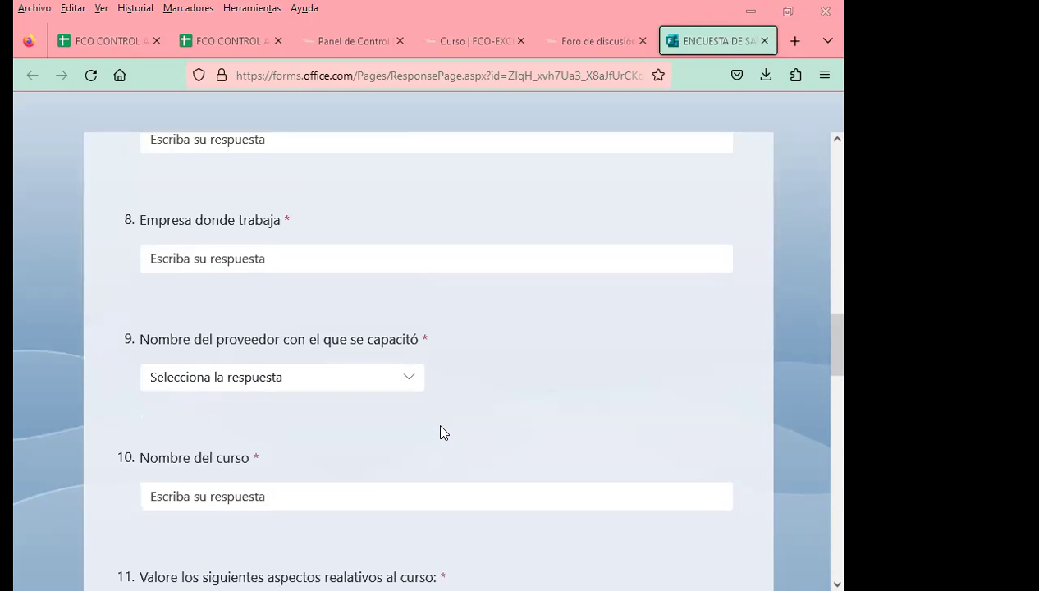
scroll(443, 431, down, 2)
scroll(552, 427, down, 3)
scroll(443, 422, down, 3)
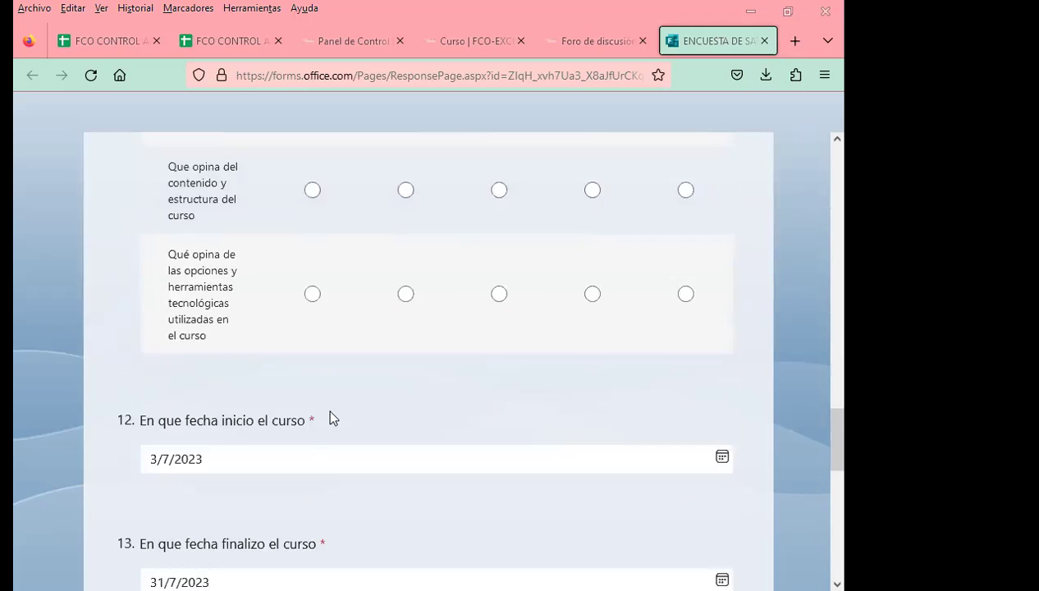
scroll(331, 417, down, 3)
scroll(70, 410, down, 3)
scroll(69, 411, down, 3)
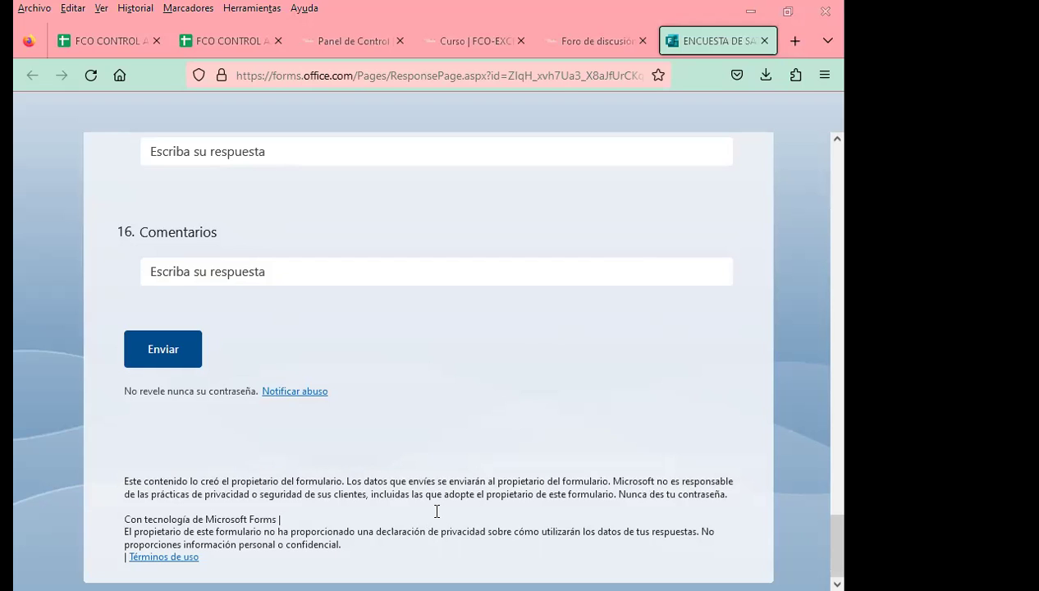
- Clear question 1's selection and switch back to the Excel workbook with the PAGO chart
scroll(350, 407, up, 1)
scroll(413, 401, up, 4)
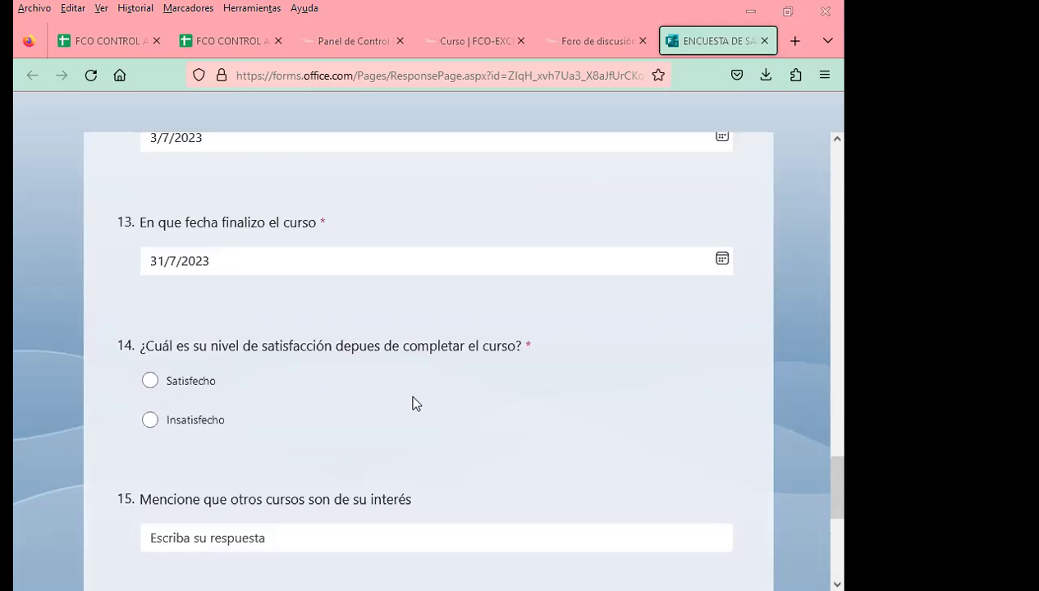
scroll(482, 389, up, 2)
scroll(506, 395, up, 3)
scroll(507, 394, up, 3)
scroll(509, 394, up, 3)
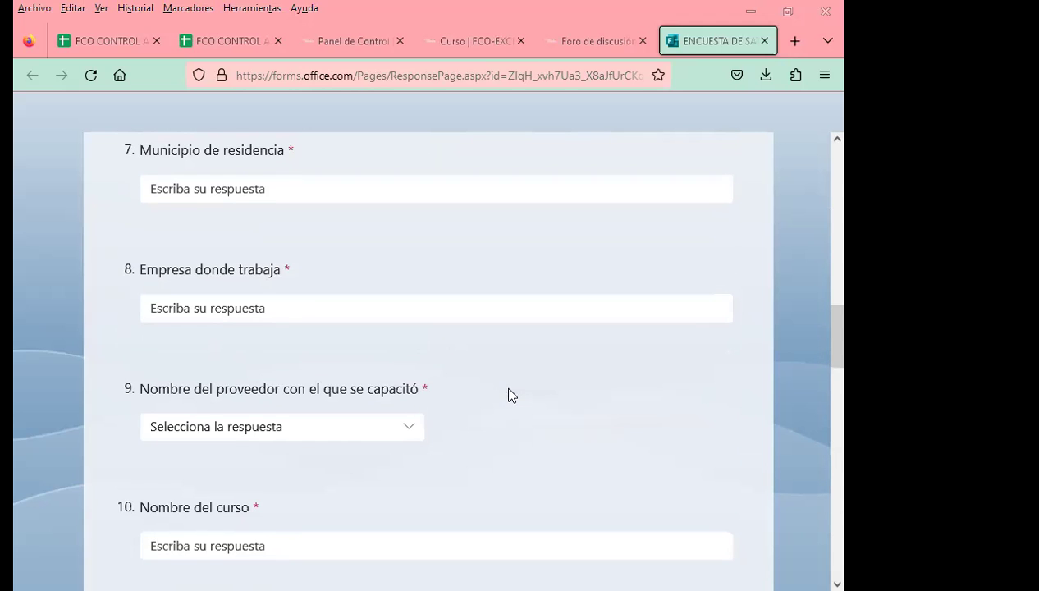
scroll(509, 395, up, 2)
scroll(509, 394, up, 2)
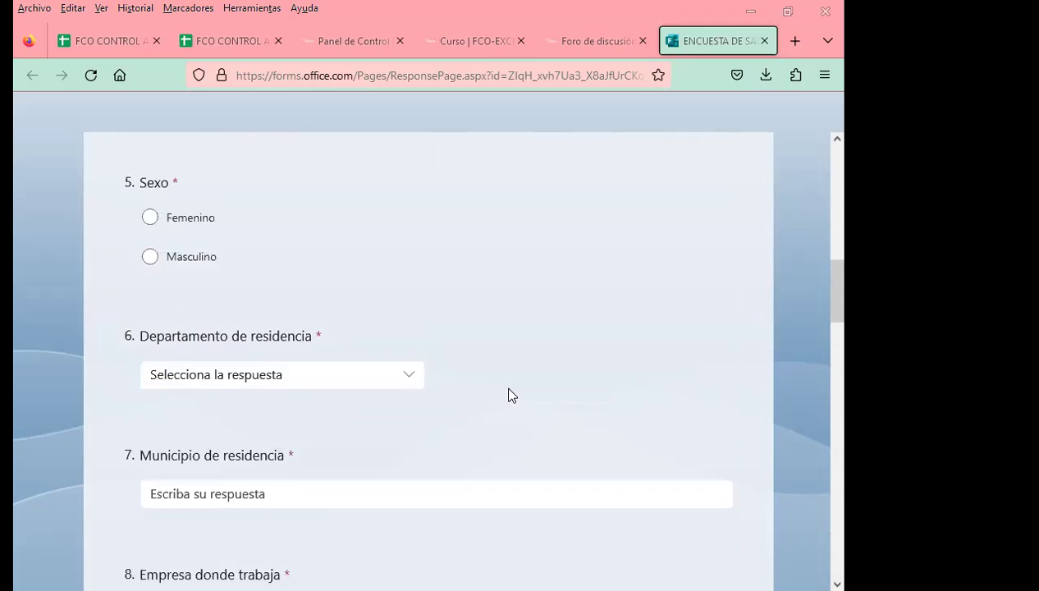
scroll(509, 394, up, 3)
scroll(509, 395, up, 2)
scroll(509, 394, up, 4)
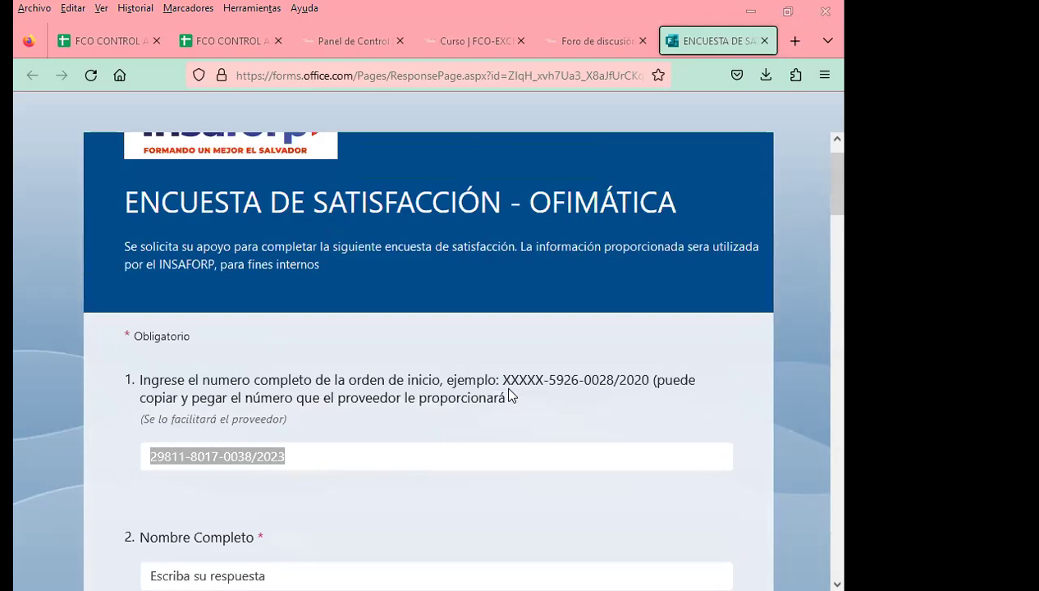
scroll(464, 420, down, 1)
click(504, 390)
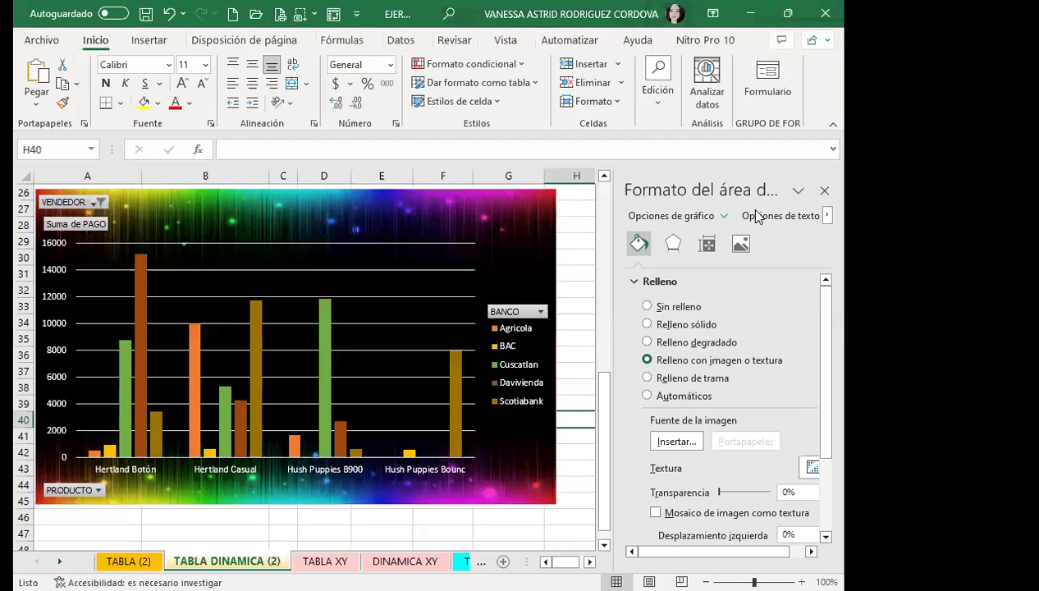
click(807, 190)
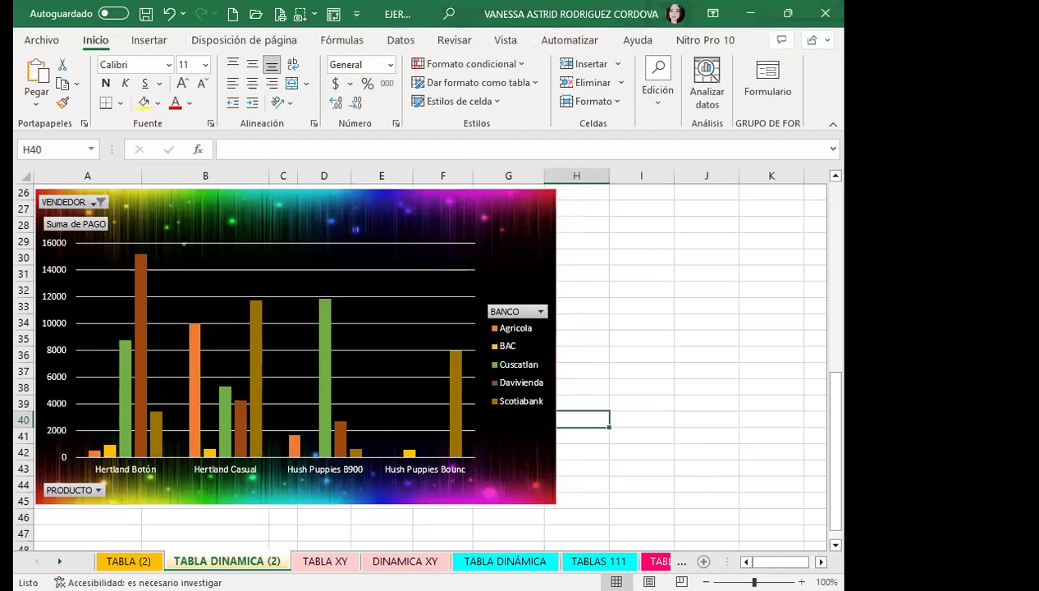
click(656, 562)
key(ctrl+Page_Down)
key(ctrl+Page_Down)
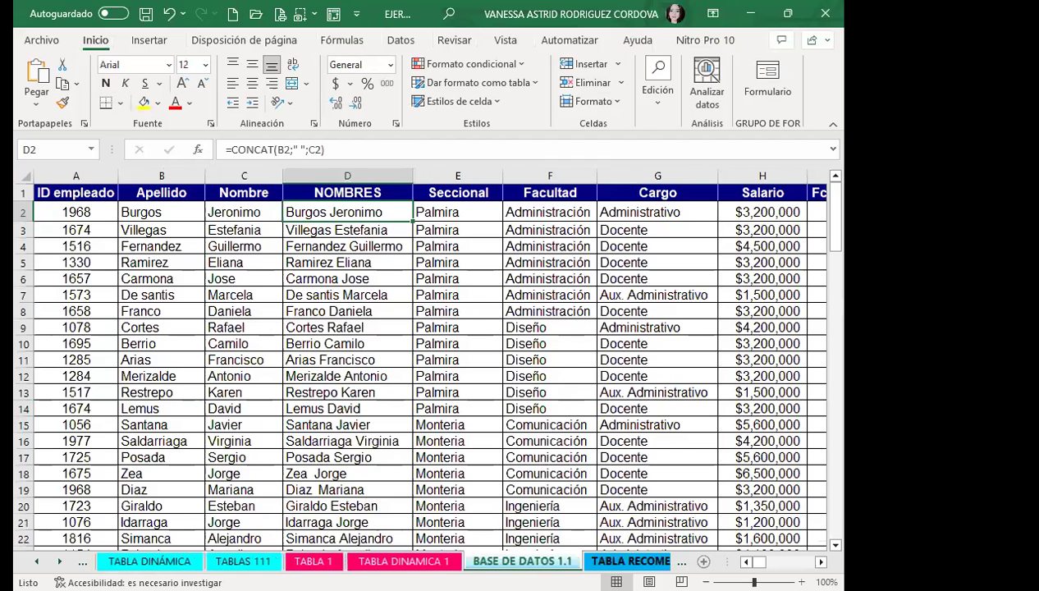
click(37, 561)
click(36, 561)
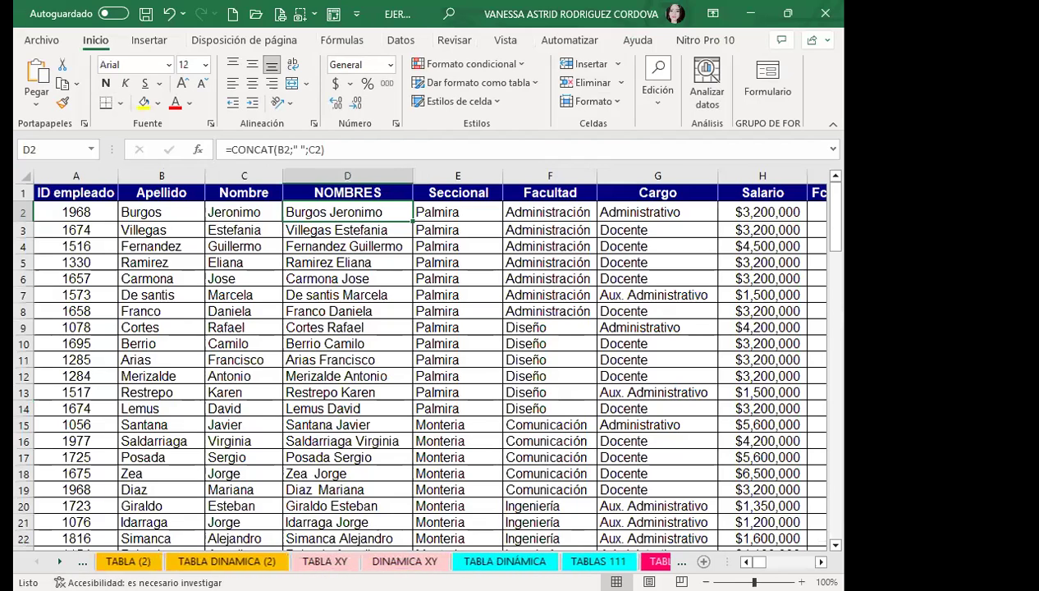
click(242, 561)
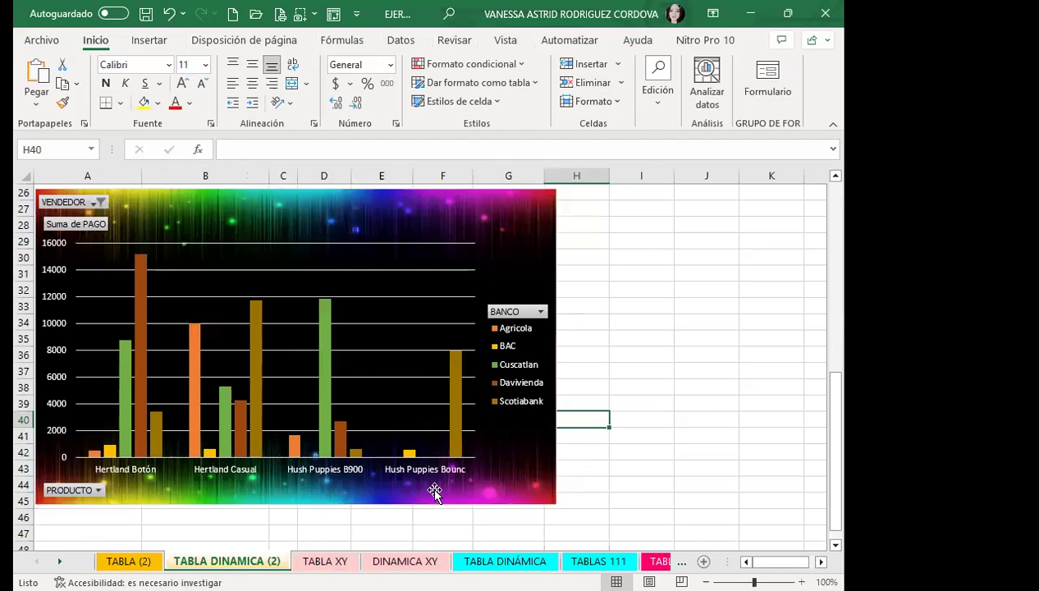
click(499, 474)
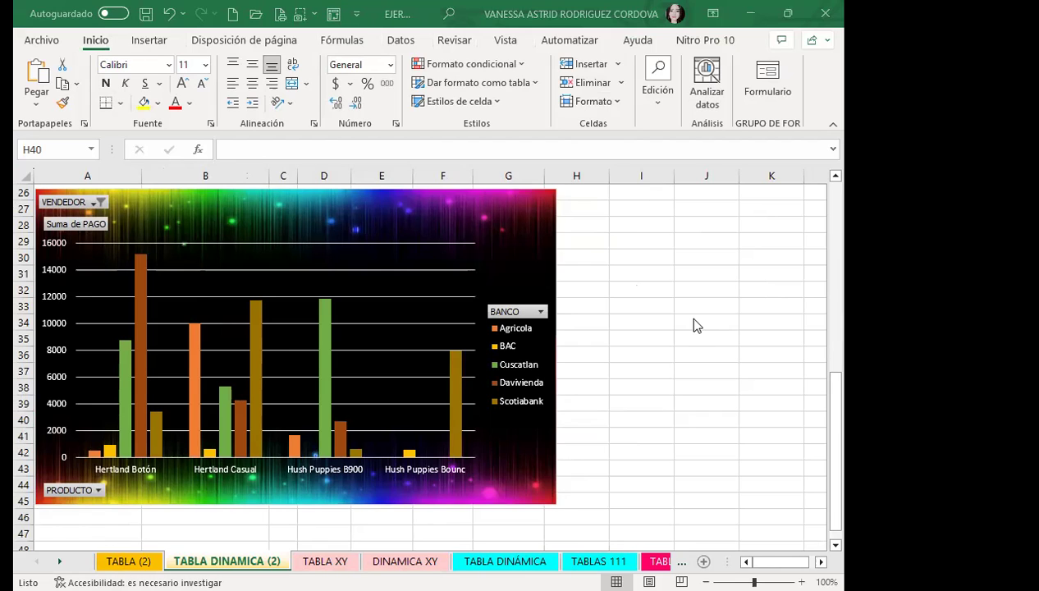
- Select the bank-by-product pivot table and bring up its Analizar tabla dinámica and Diseño tools
scroll(656, 336, up, 5)
scroll(591, 365, up, 4)
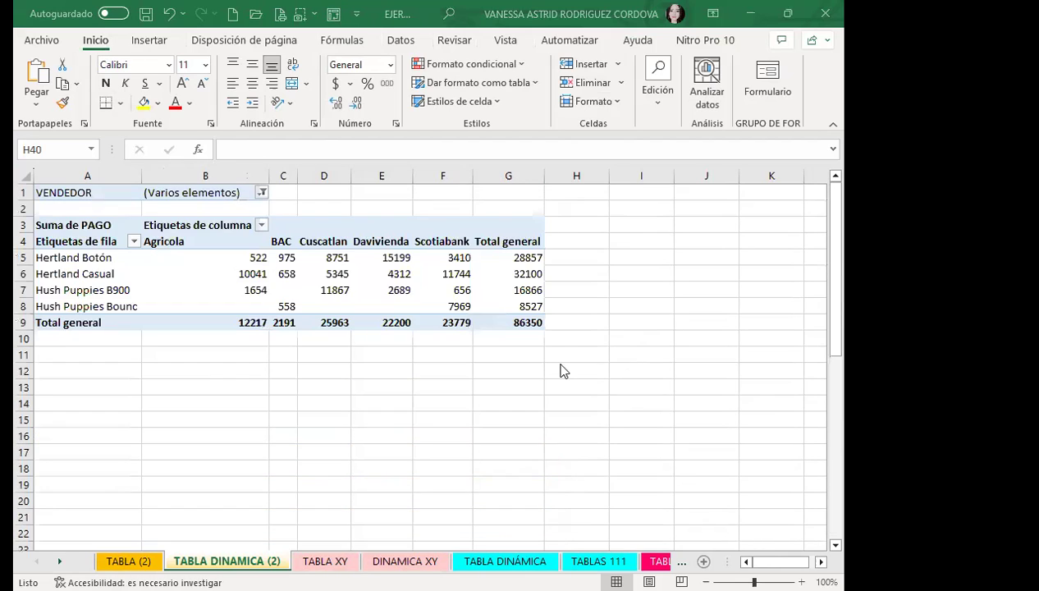
click(410, 248)
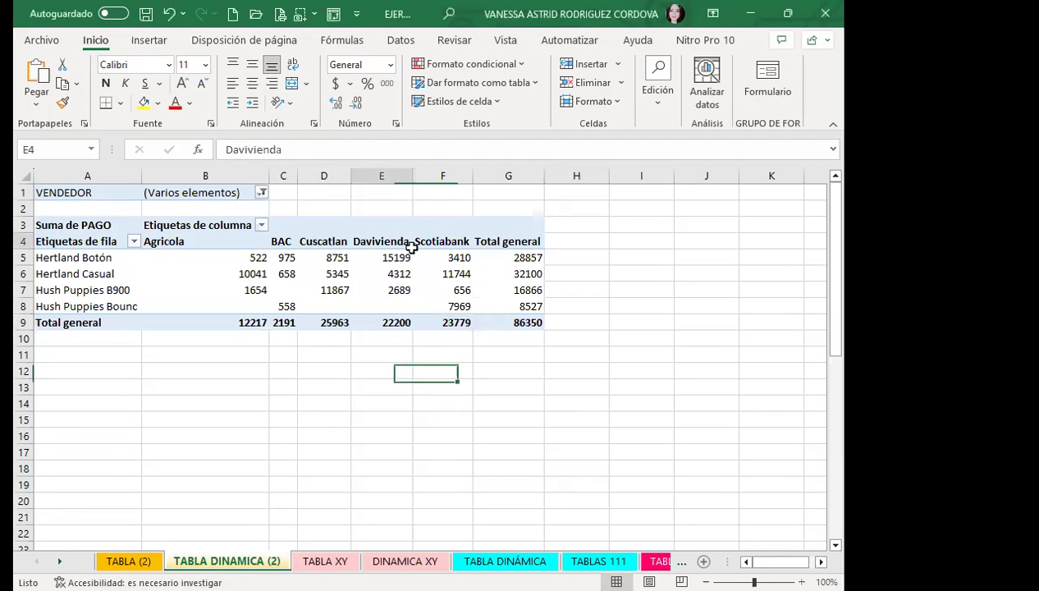
click(690, 39)
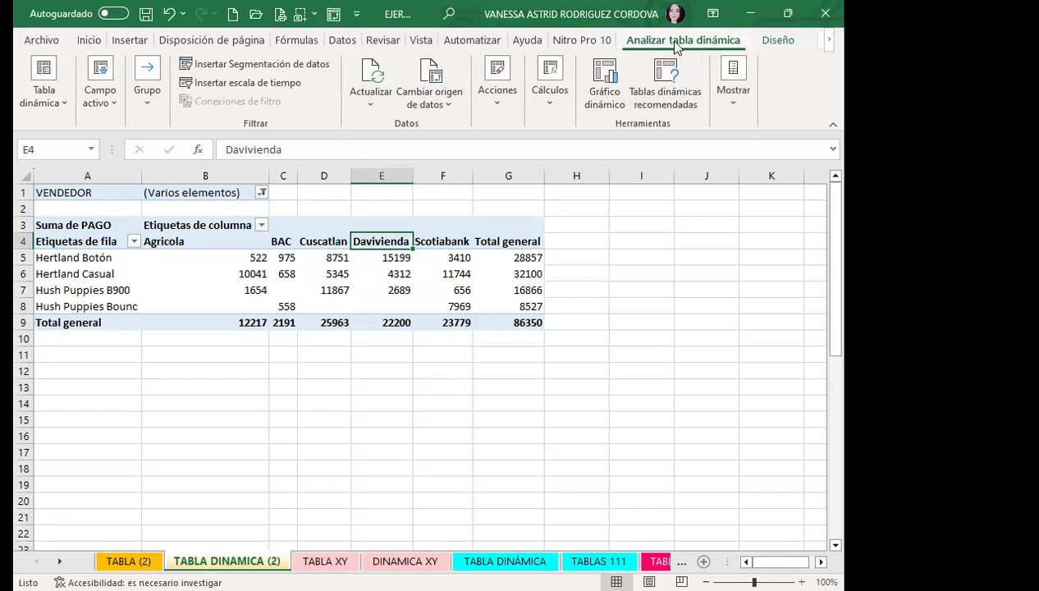
click(512, 226)
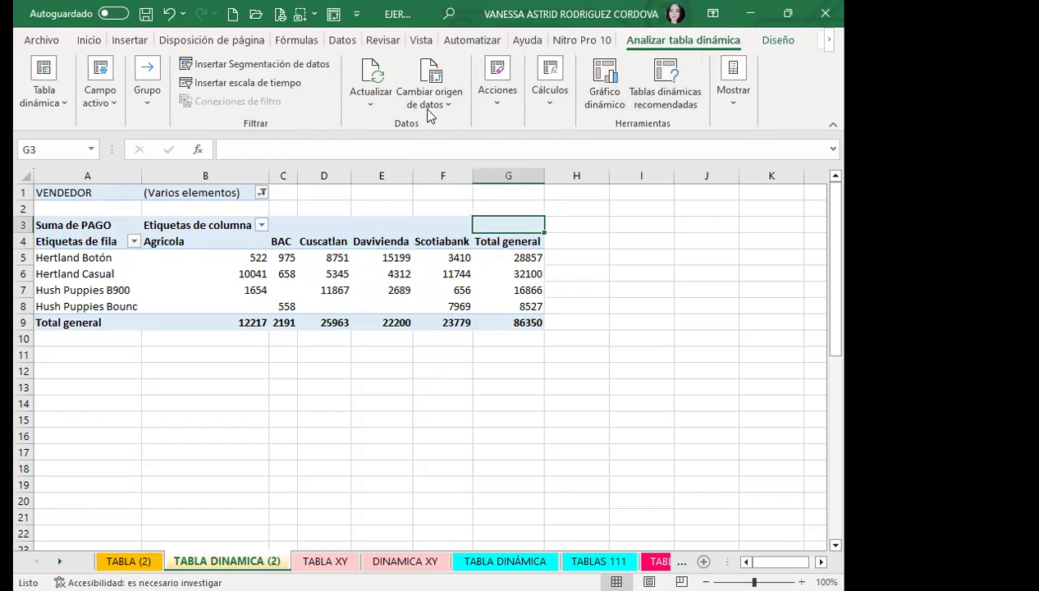
click(778, 39)
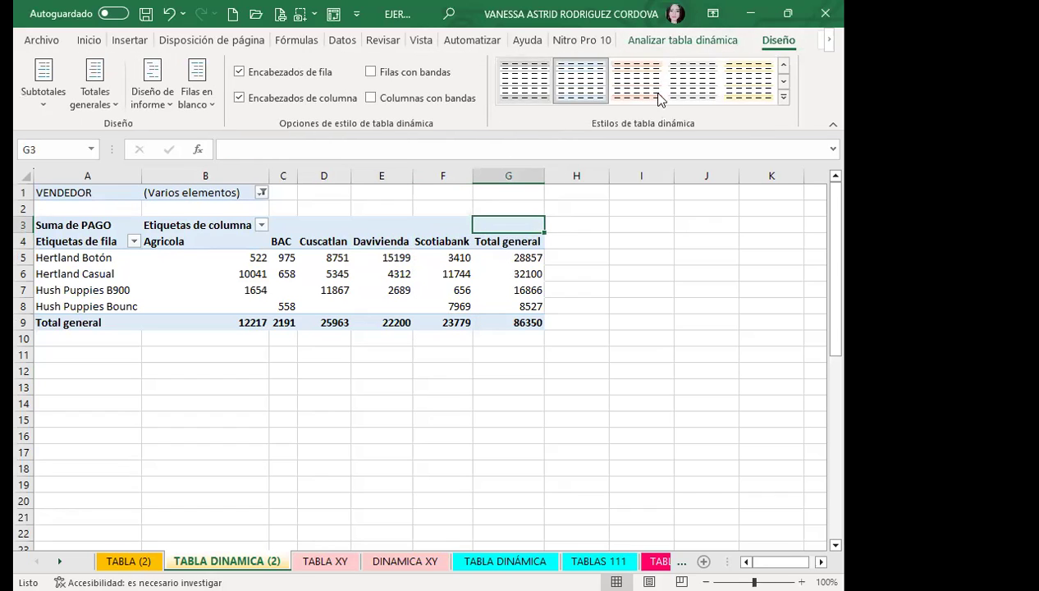
- Apply the medium orange style from the pivot table style gallery, then select the pivot chart below
click(784, 97)
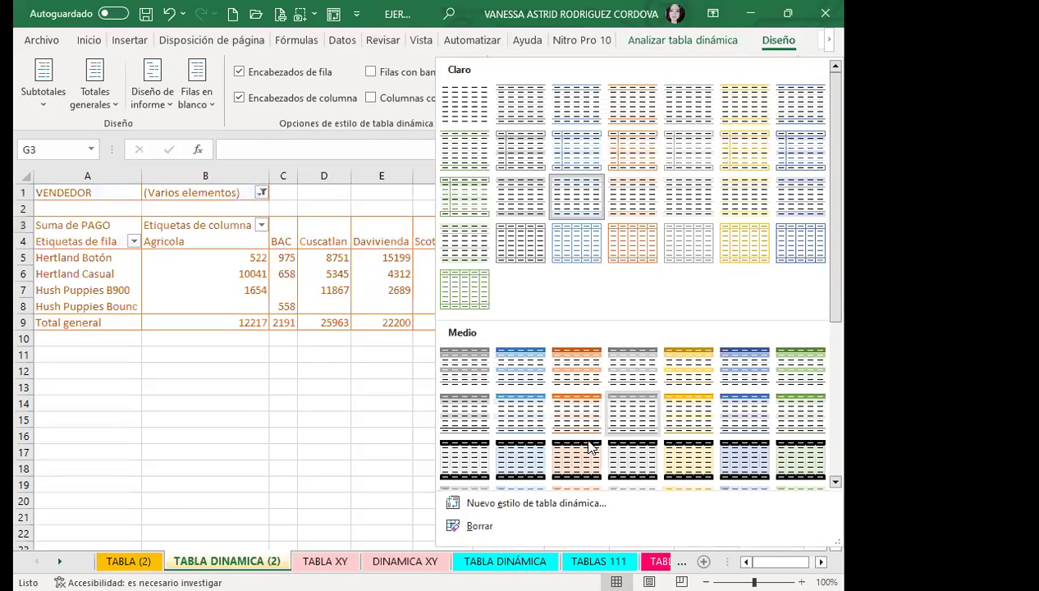
click(573, 413)
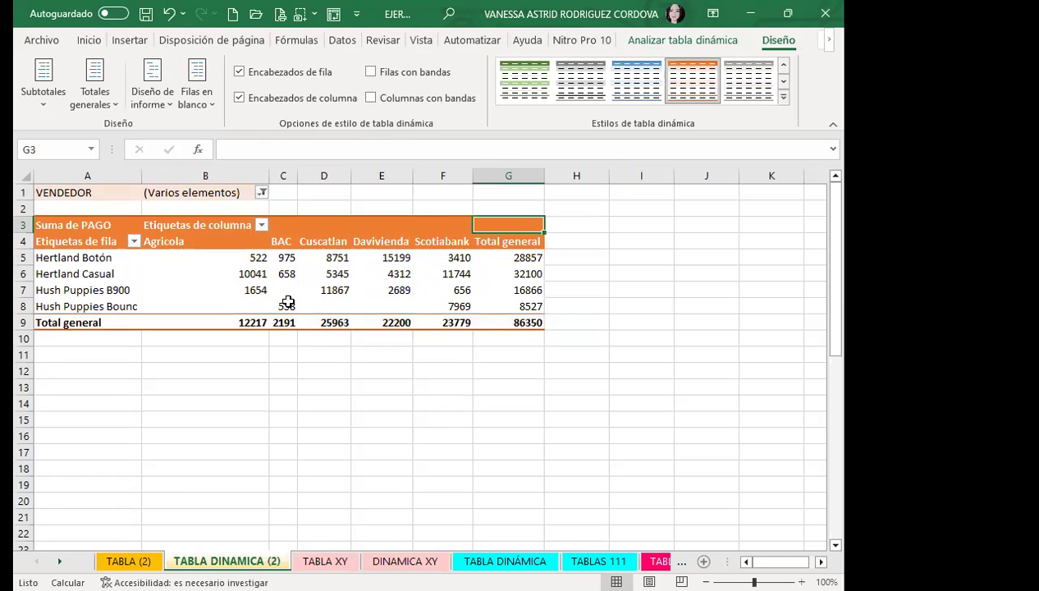
scroll(408, 387, down, 4)
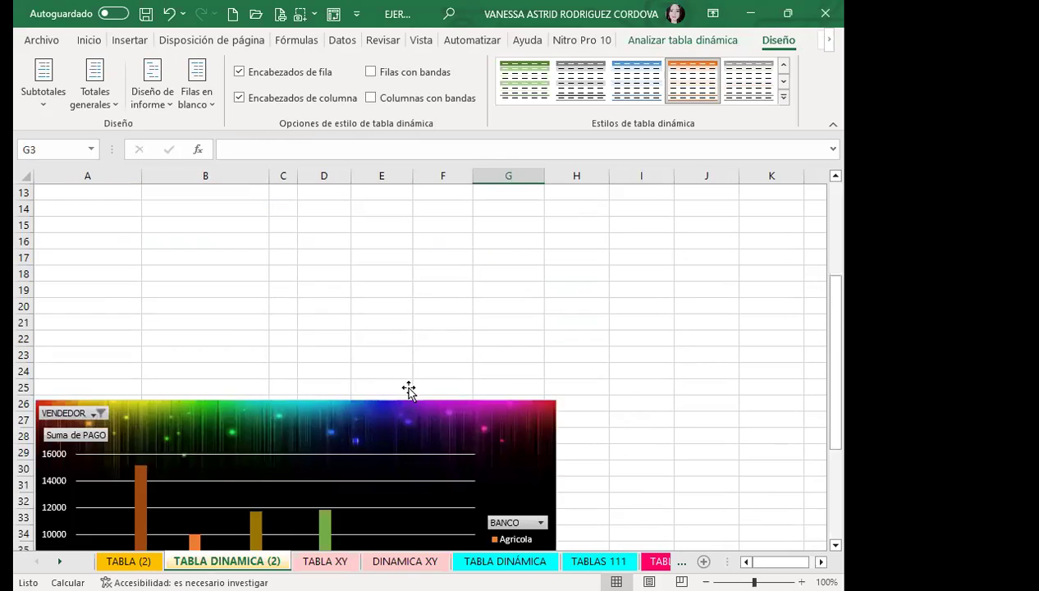
scroll(435, 389, down, 2)
scroll(436, 389, down, 2)
click(507, 279)
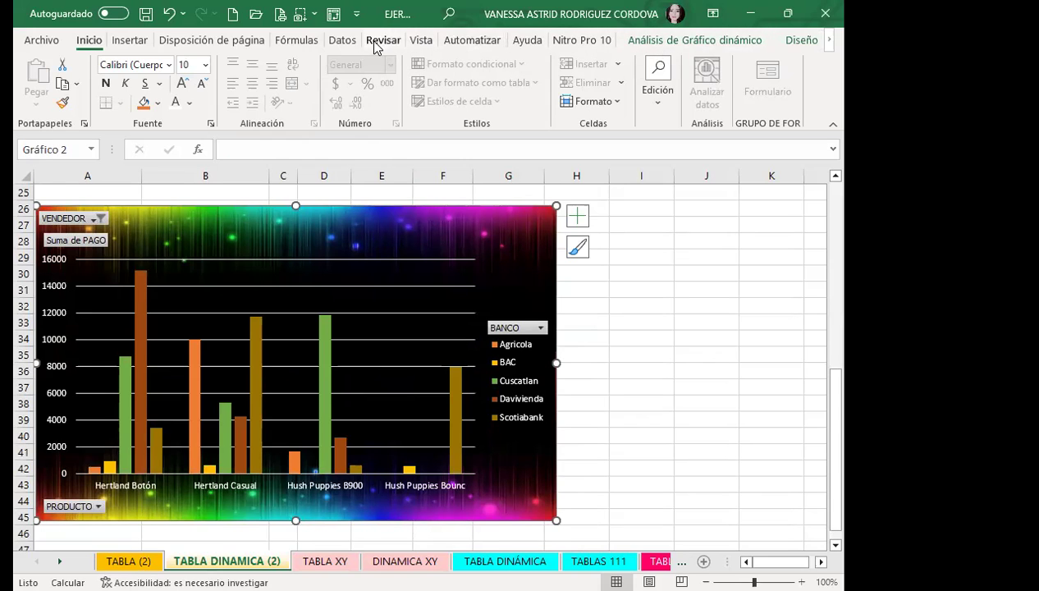
click(343, 41)
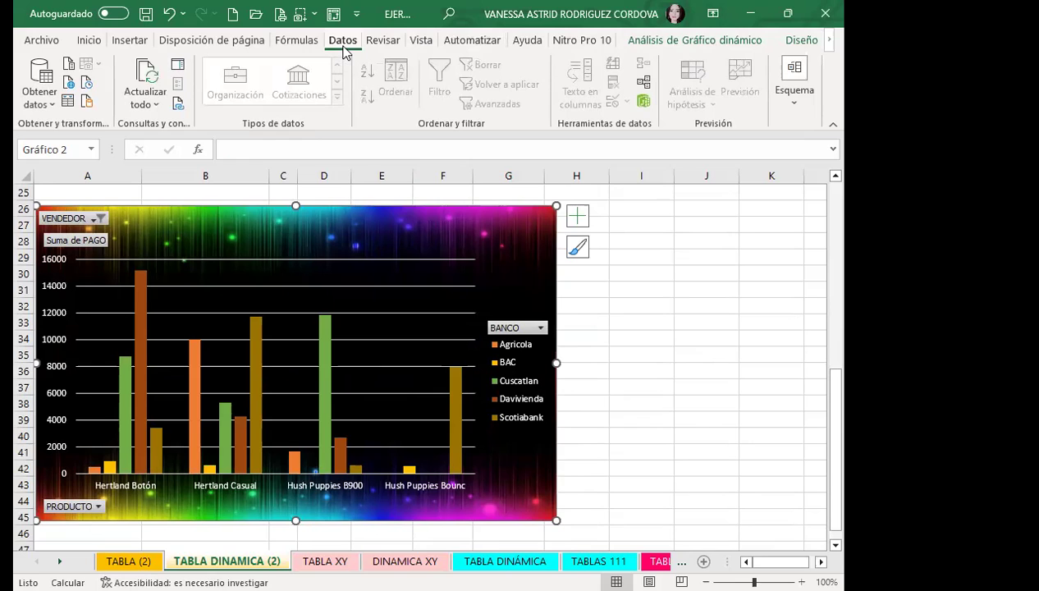
click(418, 41)
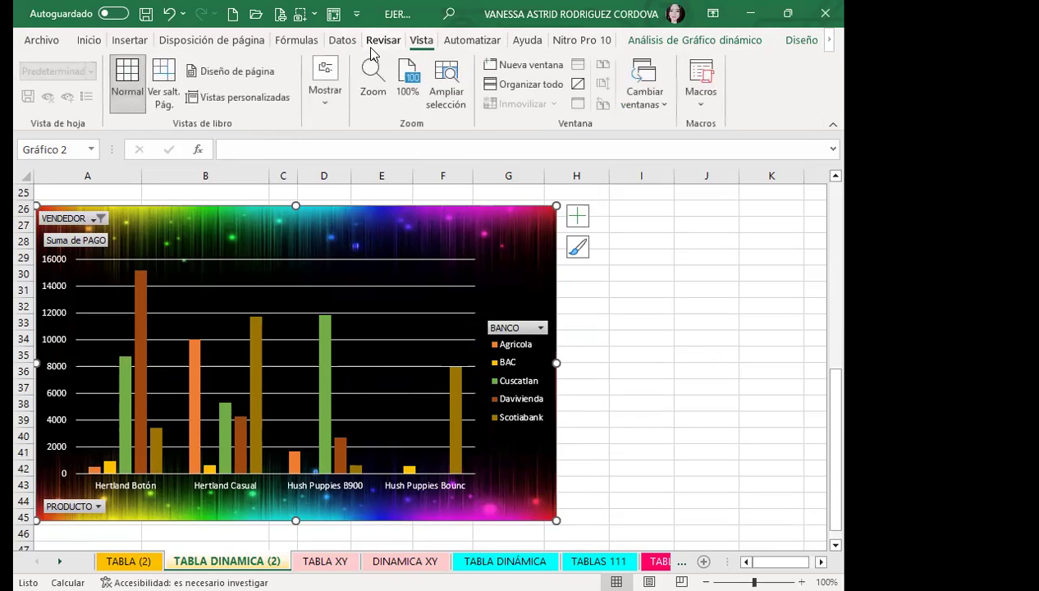
- Uncheck Líneas de cuadrícula under Vista > Mostrar to hide the sheet's gridlines
click(325, 99)
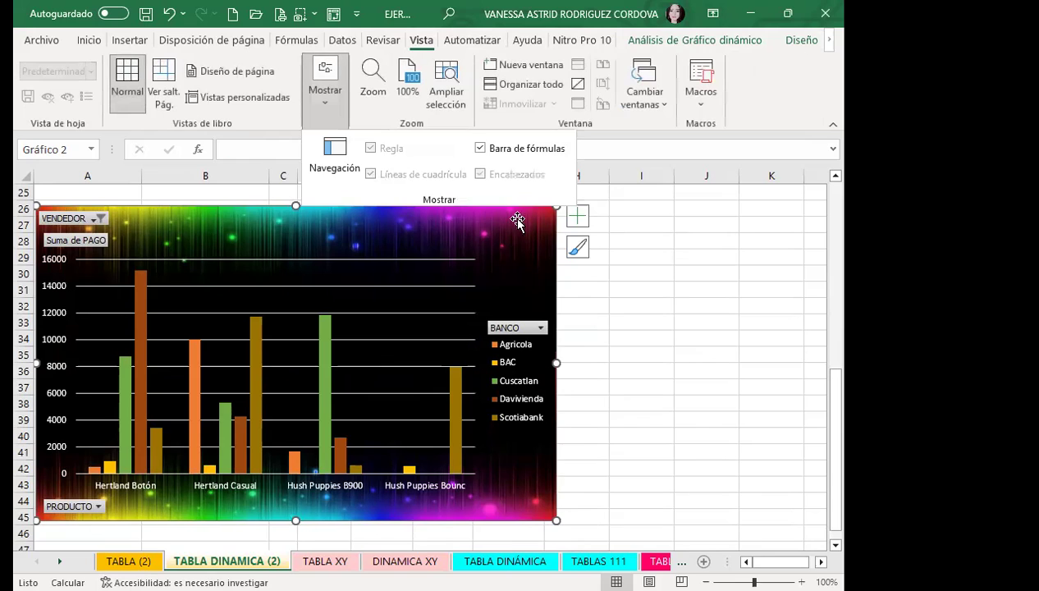
click(698, 257)
click(314, 110)
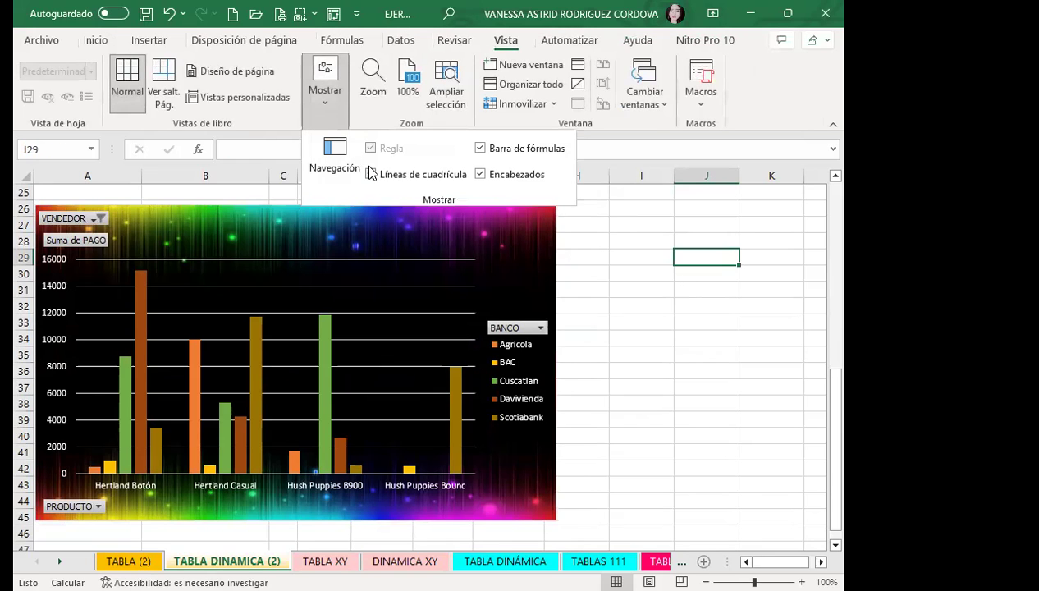
click(371, 174)
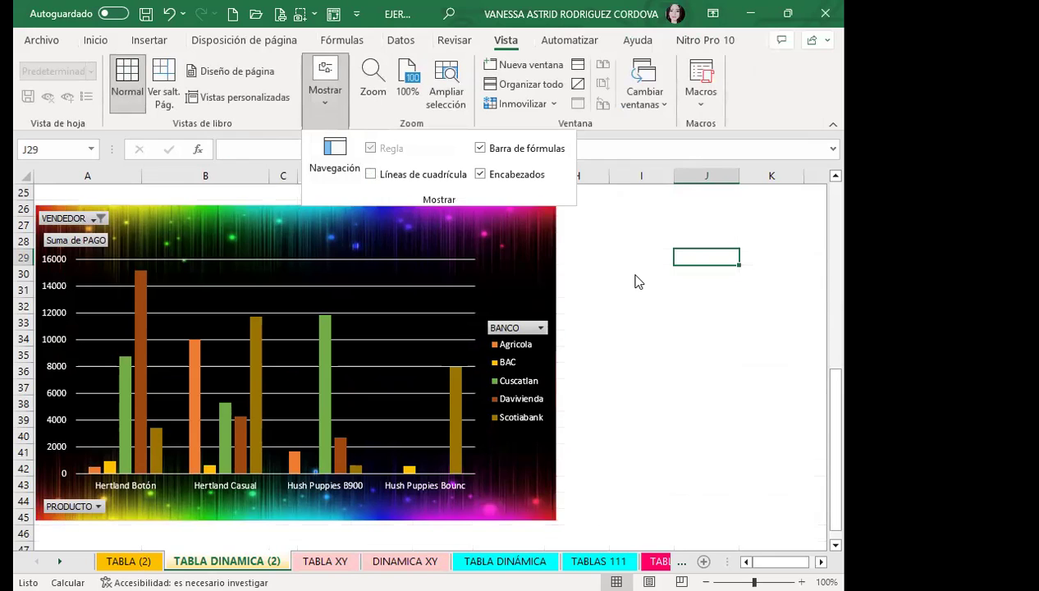
click(636, 282)
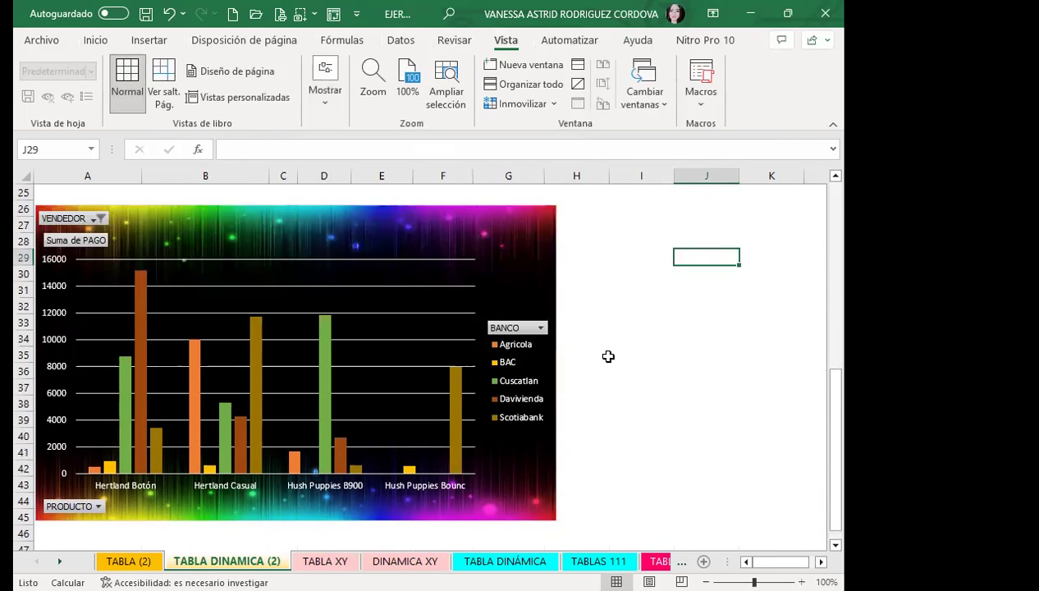
- Select the pivot chart, check it on the gridline-free sheet, then deselect it
scroll(608, 356, up, 3)
click(524, 386)
scroll(663, 387, down, 2)
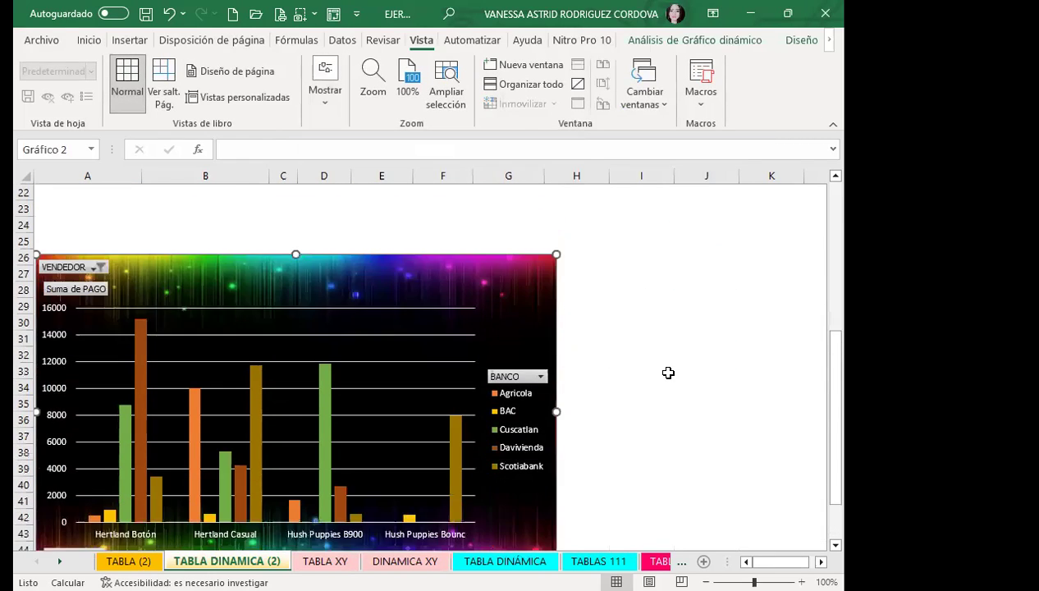
scroll(668, 372, down, 2)
scroll(492, 411, down, 1)
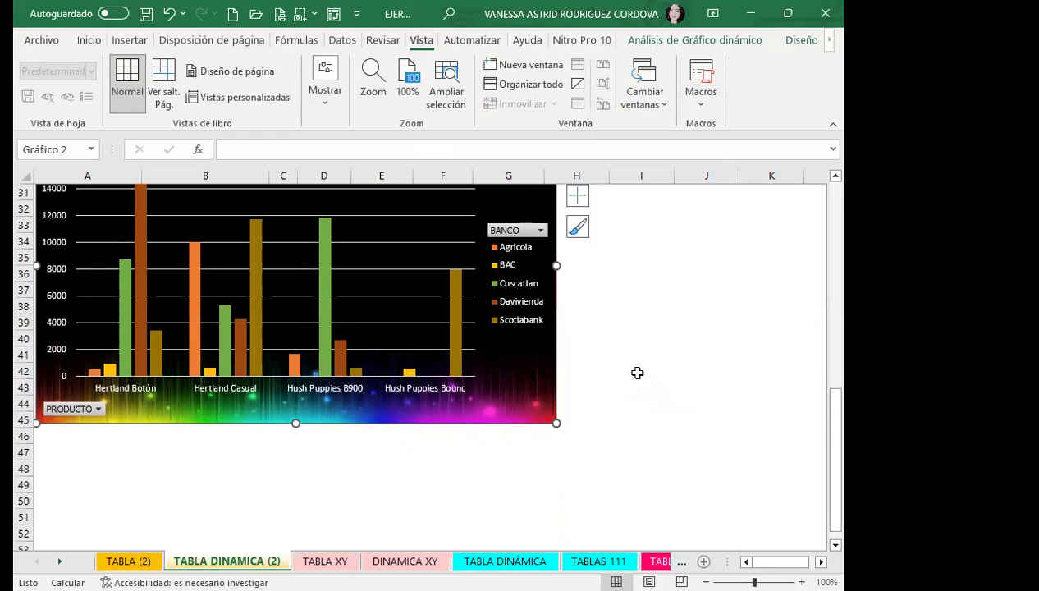
scroll(630, 375, down, 3)
scroll(627, 376, up, 4)
scroll(624, 377, up, 7)
scroll(624, 377, up, 2)
click(625, 374)
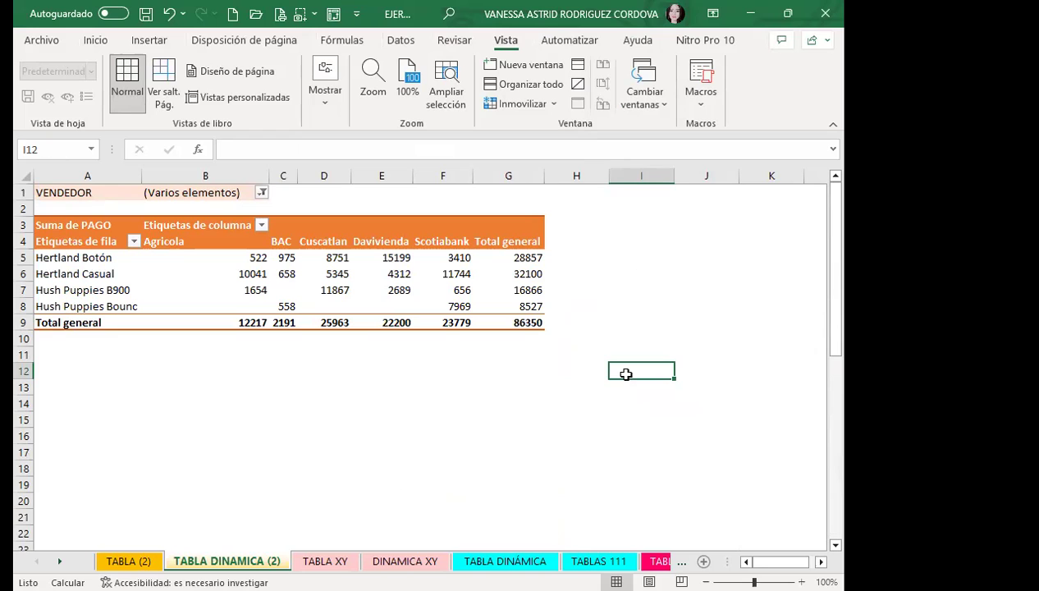
- Move through the workbook's sheets to DESDE ACCESS and select a cell there
scroll(660, 342, down, 3)
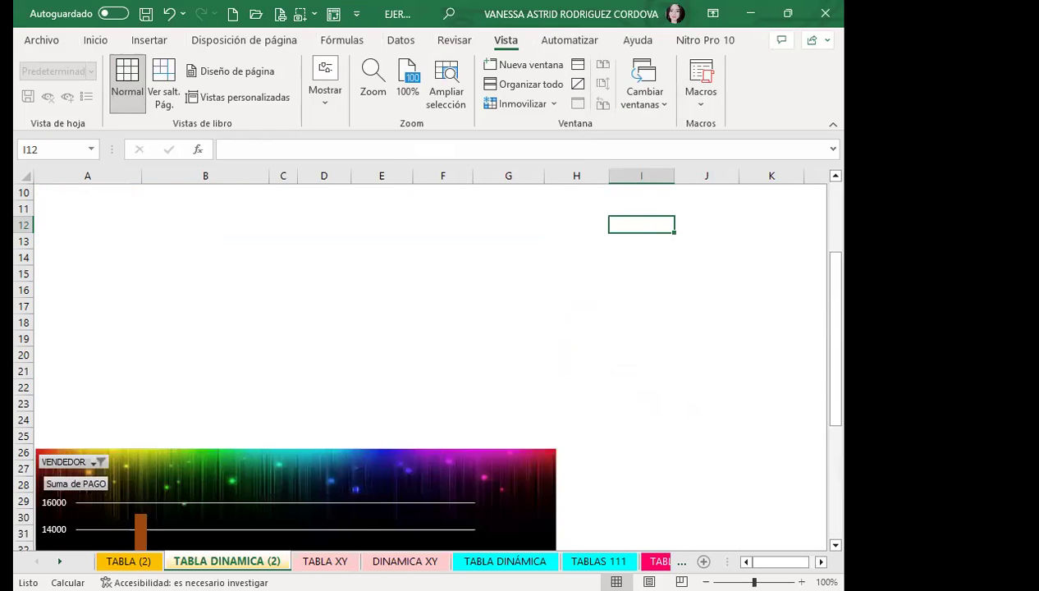
key(ctrl+Page_Down)
key(ctrl+Page_Down)
key(ctrl+Page_Down)
key(ctrl+Page_Down)
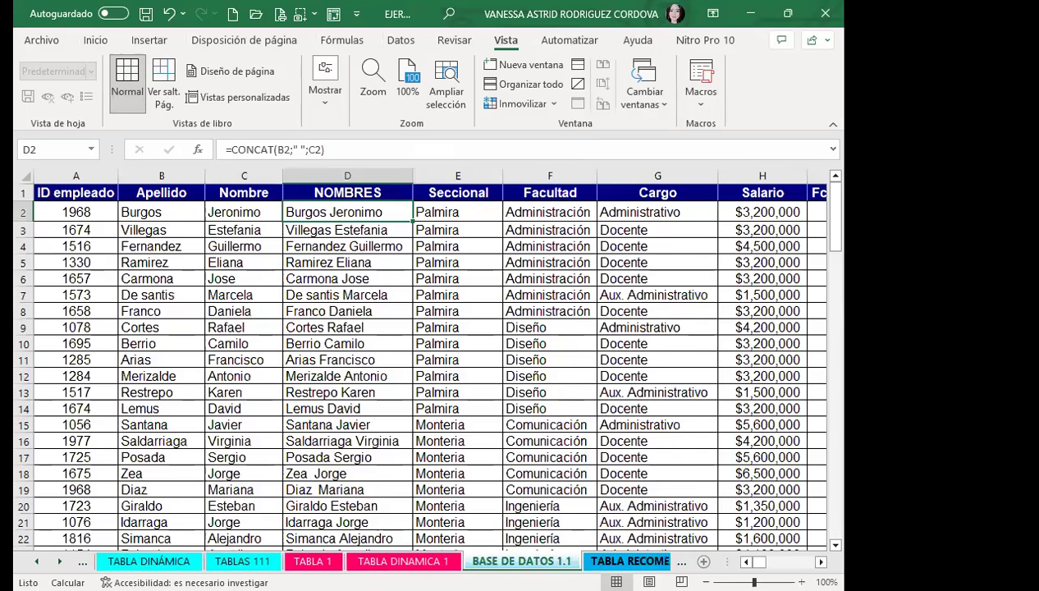
key(ctrl+Page_Down)
key(ctrl+Page_Down)
key(ctrl+Page_Down)
key(ctrl+Page_Down)
key(ctrl+Page_Down)
click(609, 560)
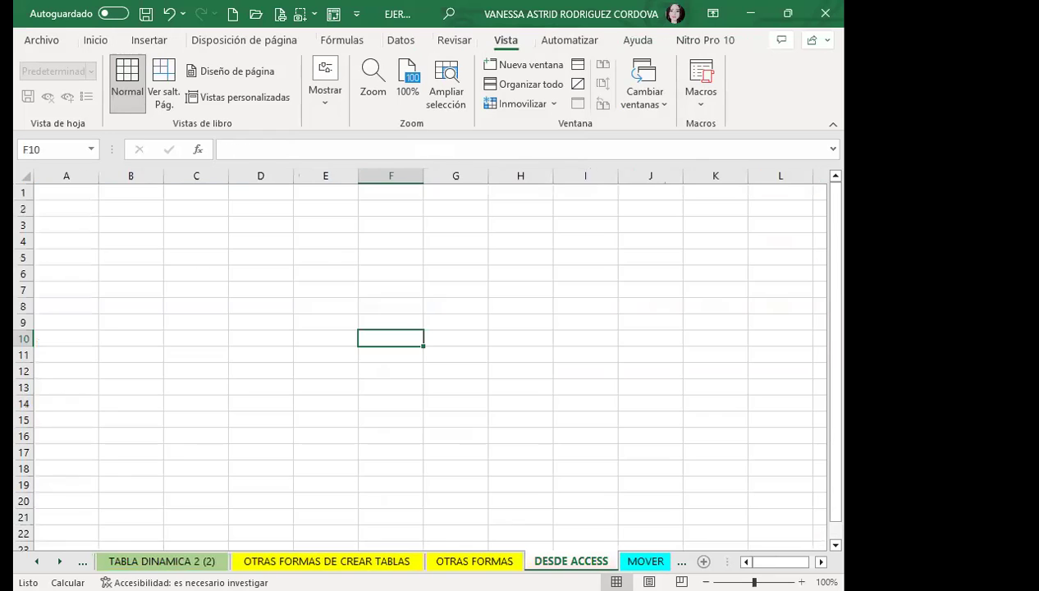
click(459, 498)
- Open and close the pivot table wizard from OTRAS FORMAS, then return to DESDE ACCESS
click(465, 560)
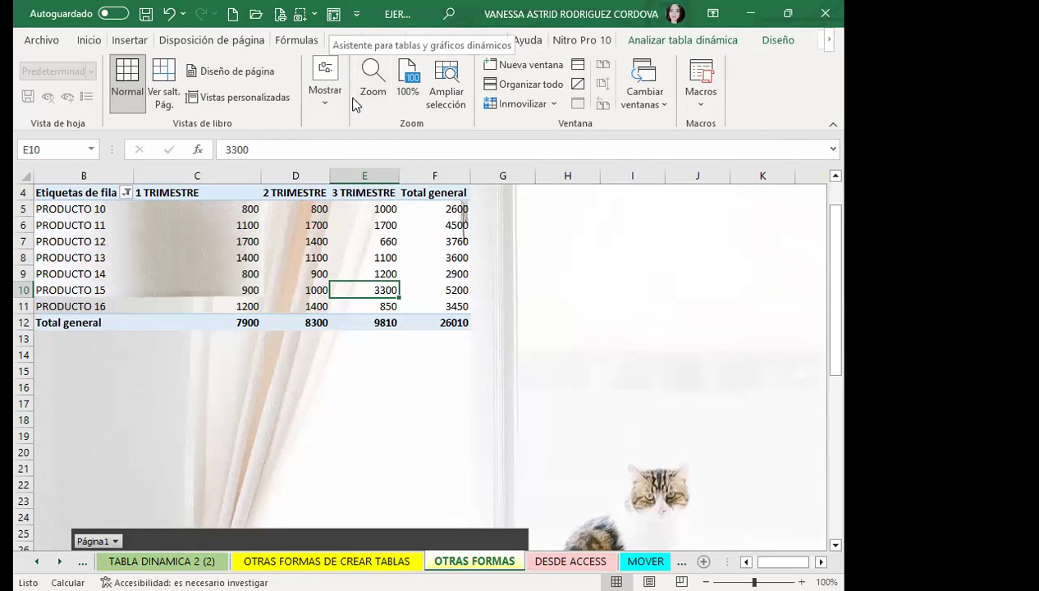
click(334, 14)
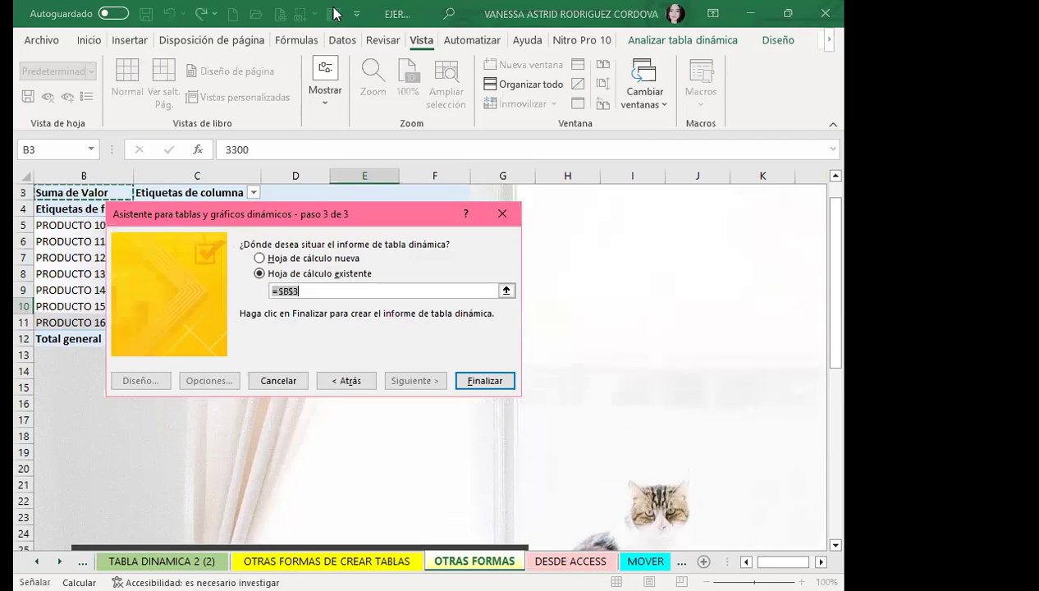
click(508, 219)
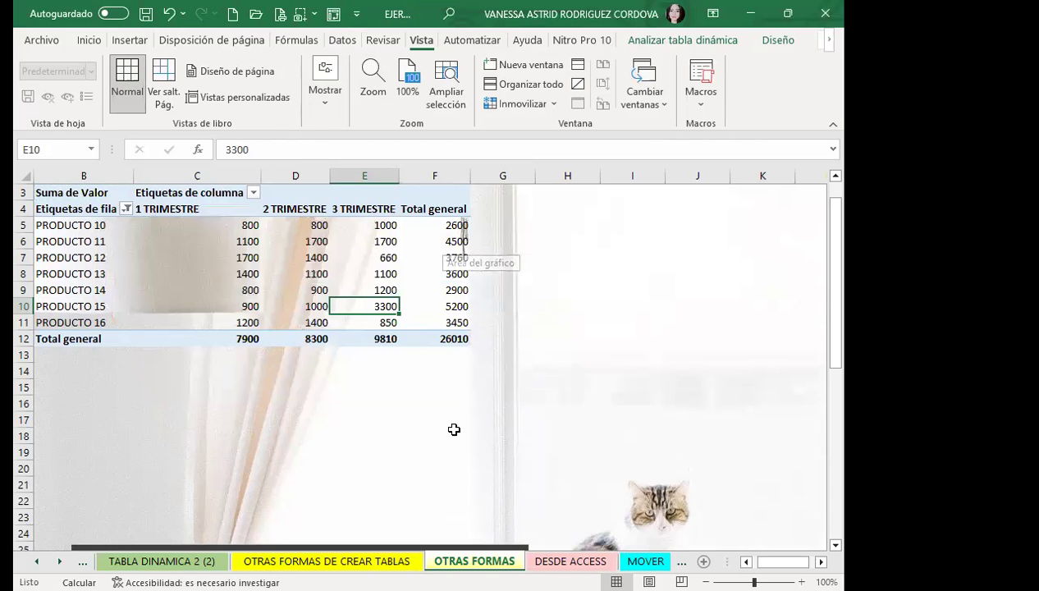
key(ctrl+Page_Down)
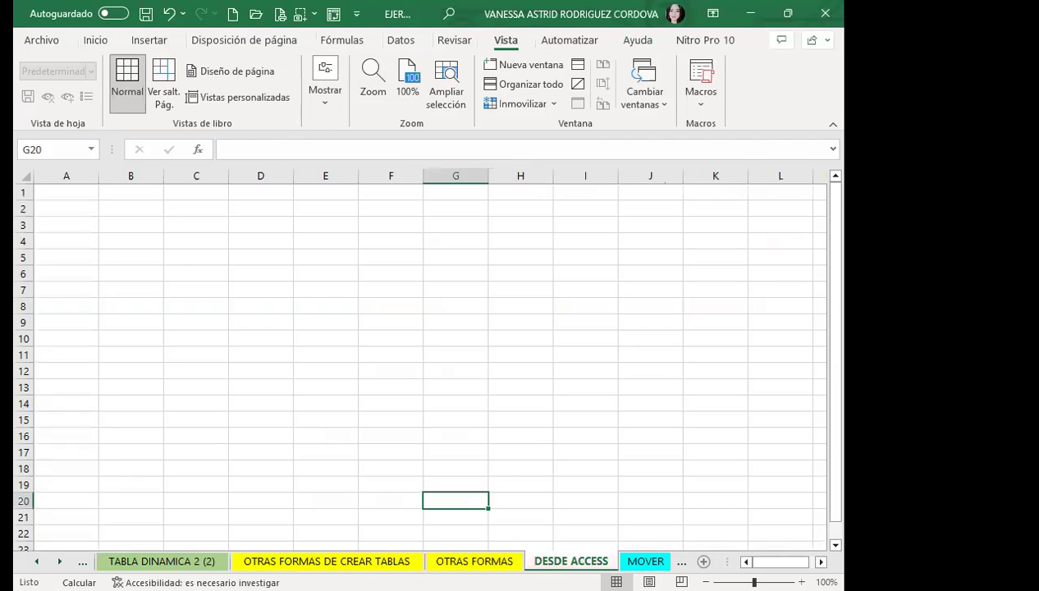
click(74, 212)
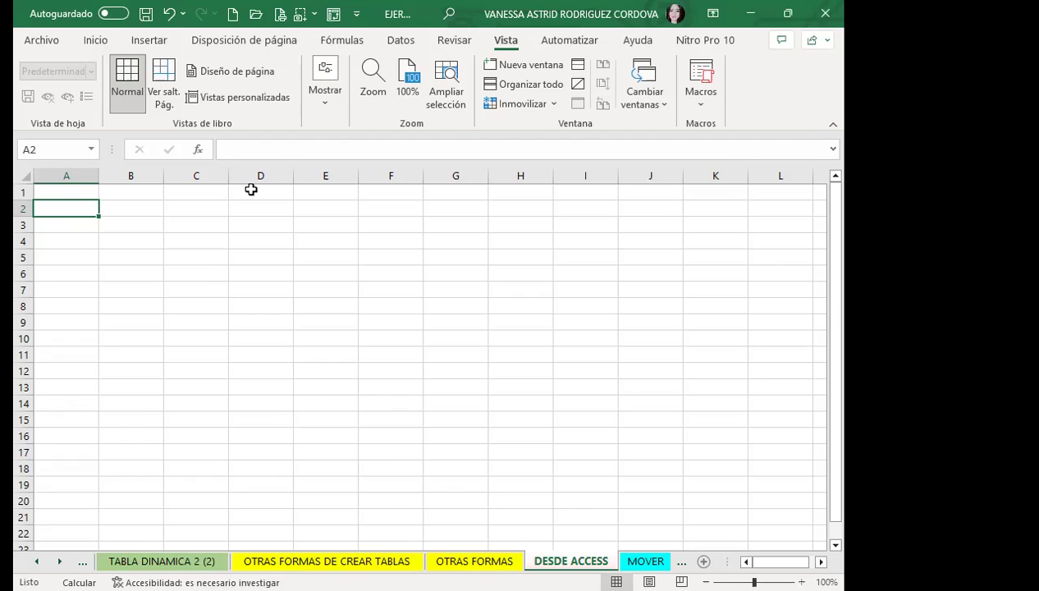
click(64, 228)
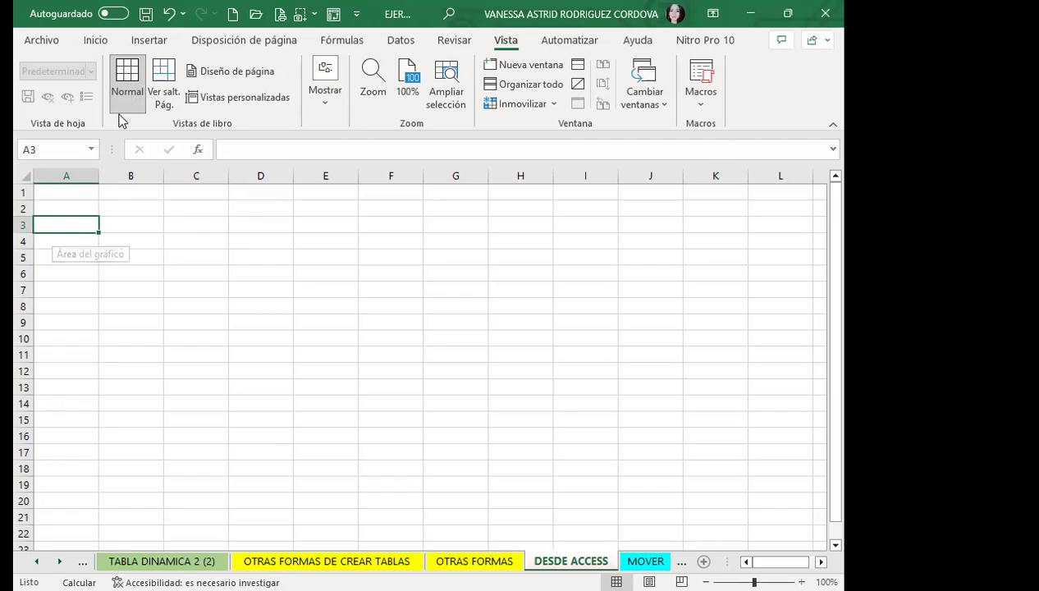
- Start a new pivot table on DESDE ACCESS using Insertar > Tabla dinámica > Desde Datos externos de origen
click(156, 41)
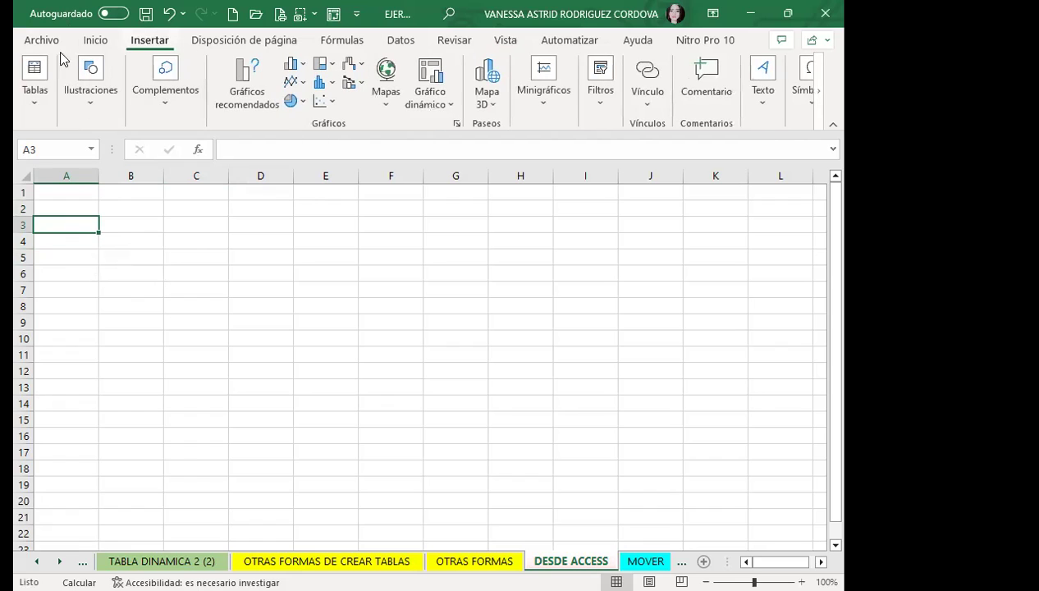
click(41, 107)
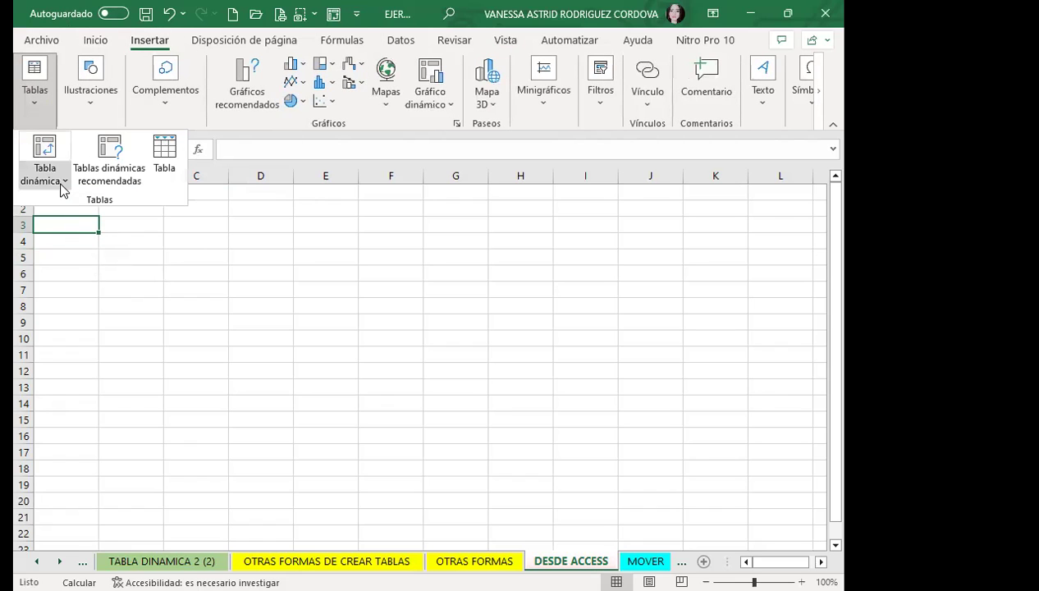
click(64, 182)
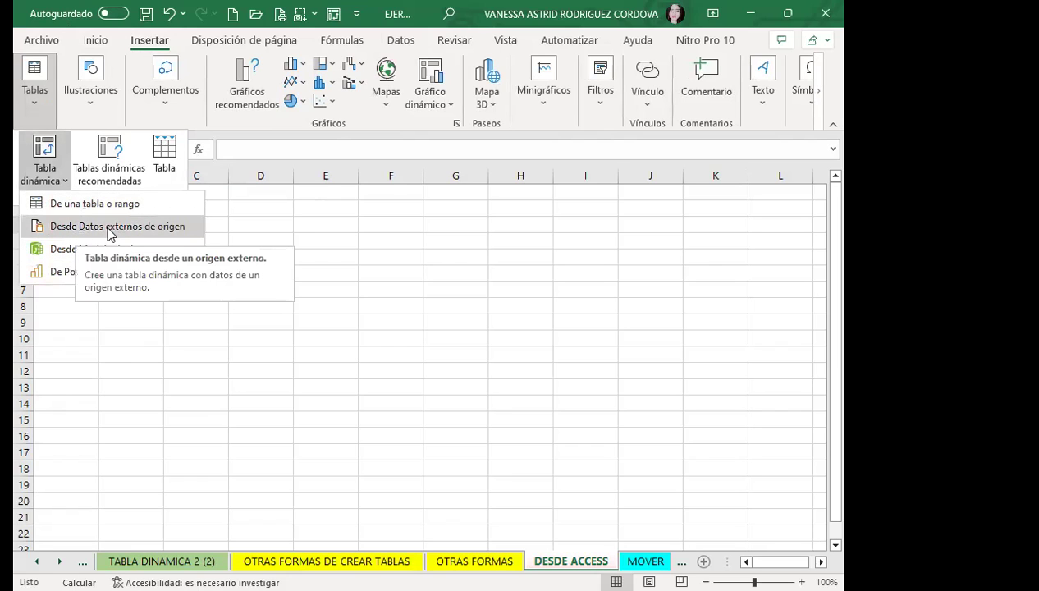
click(110, 229)
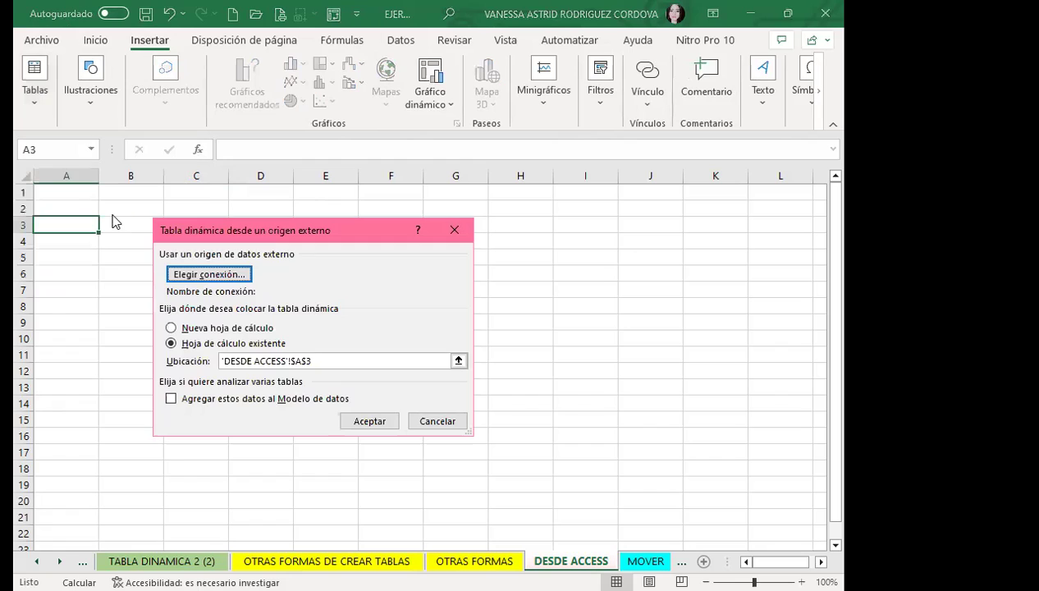
- In Elegir conexión, review the existing connections and the NORTE and SUR tables, then browse for more
click(209, 279)
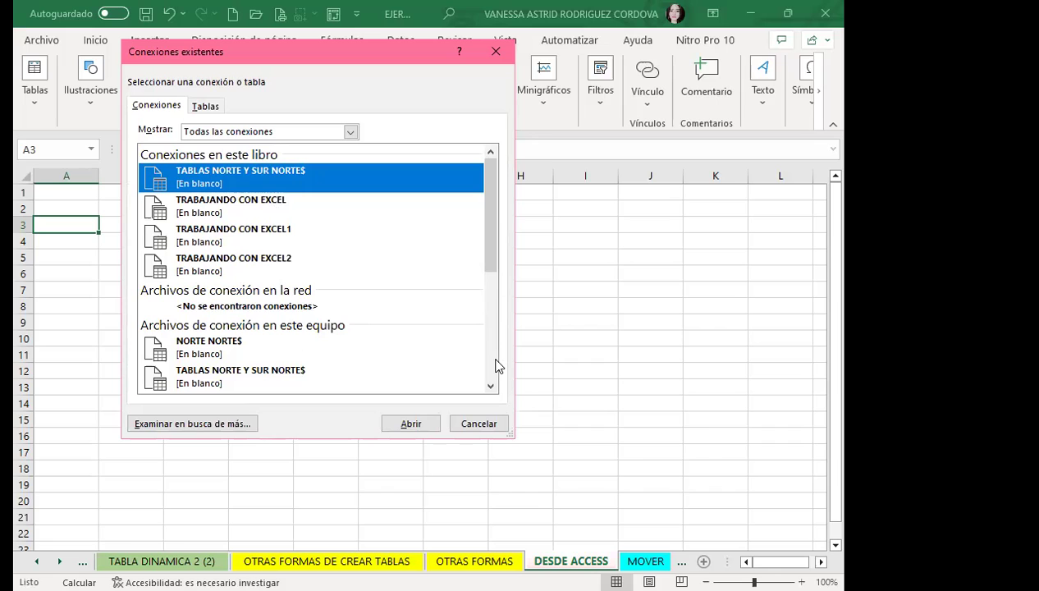
scroll(498, 370, down, 2)
scroll(503, 280, up, 2)
click(207, 107)
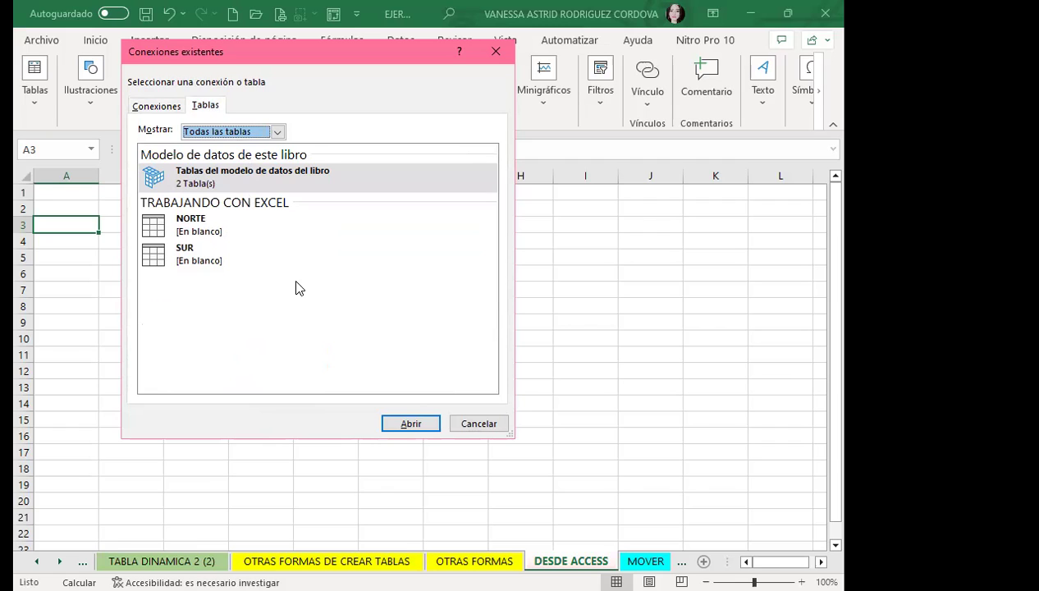
click(156, 106)
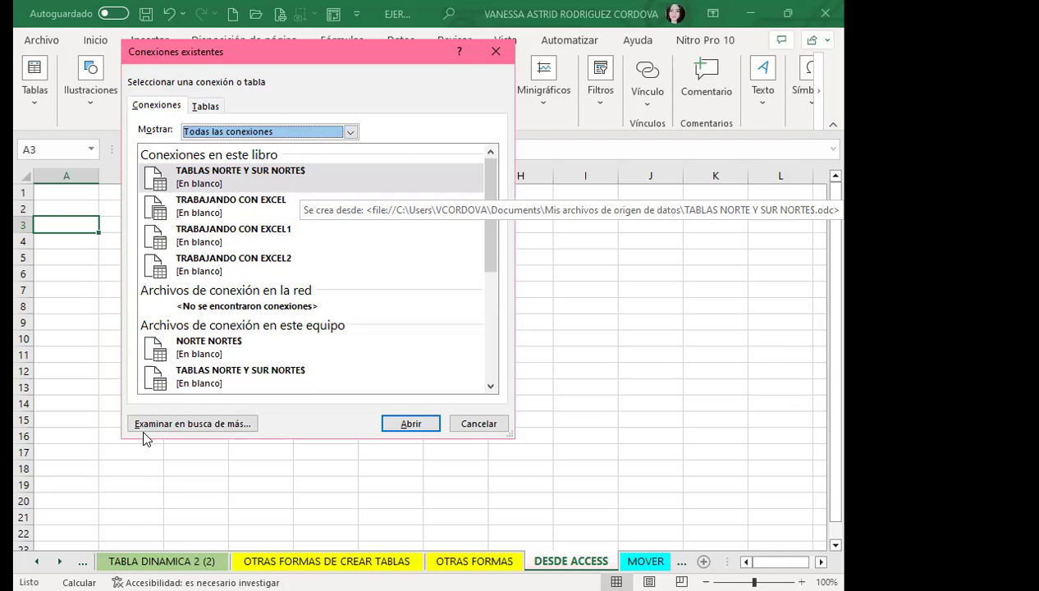
click(167, 423)
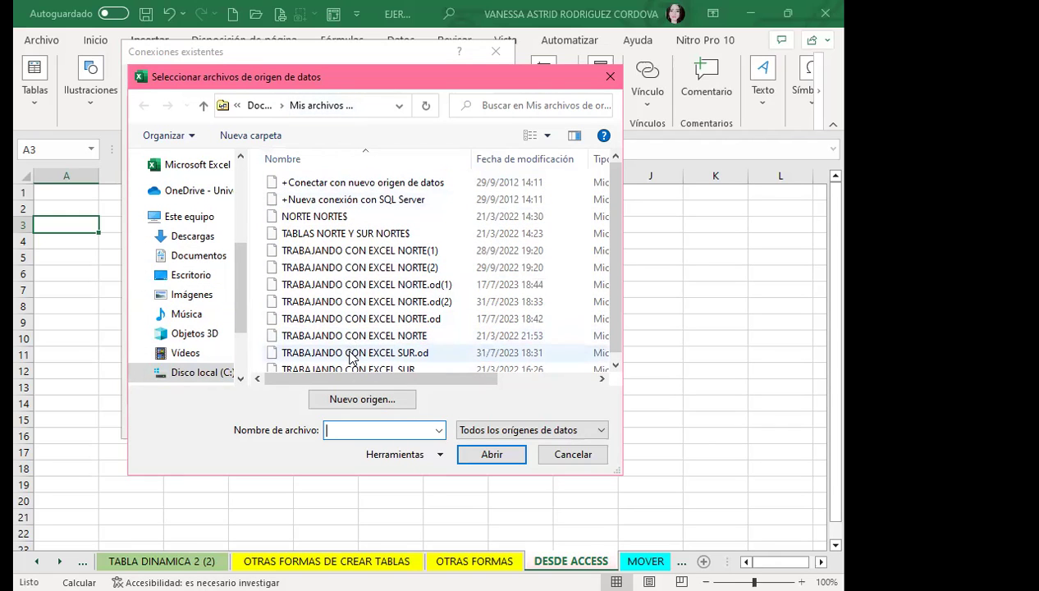
- Open TRABAJANDO CON EXCEL from Escritorio > CURSOS INGLES CORPORATIVO > CURSO NUEVO 2023 JUNIO > SESIÓN 20 SEMANA 4
click(182, 277)
double_click(348, 216)
scroll(406, 283, down, 5)
scroll(371, 279, down, 3)
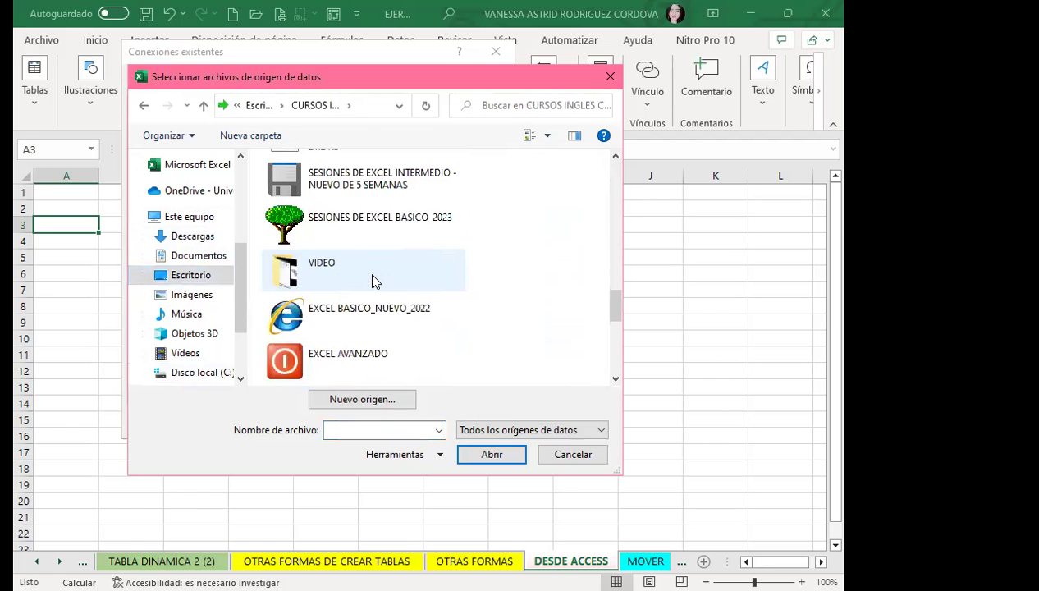
double_click(358, 179)
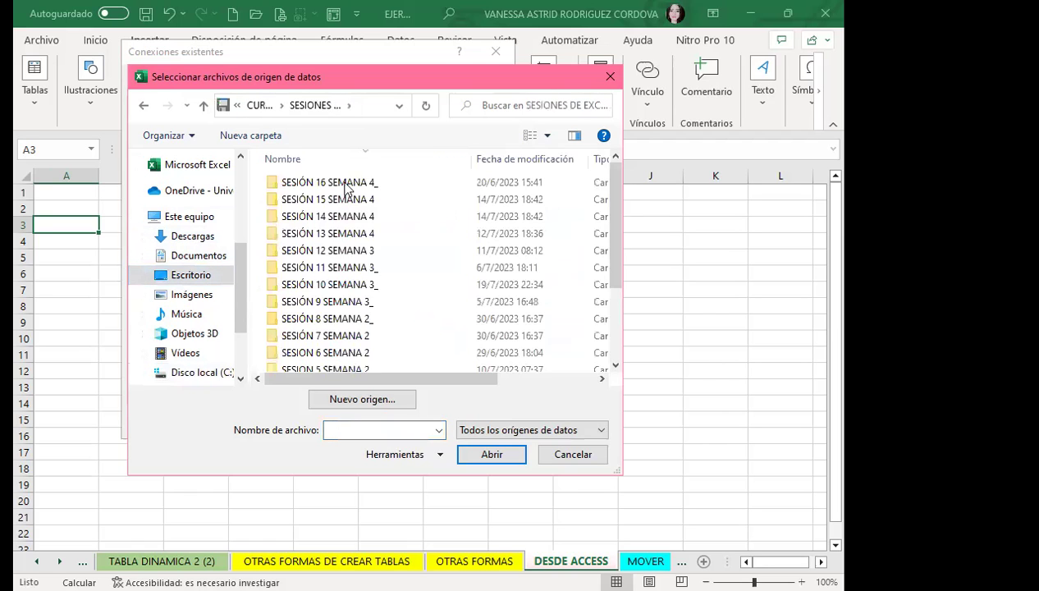
scroll(336, 230, down, 3)
double_click(316, 363)
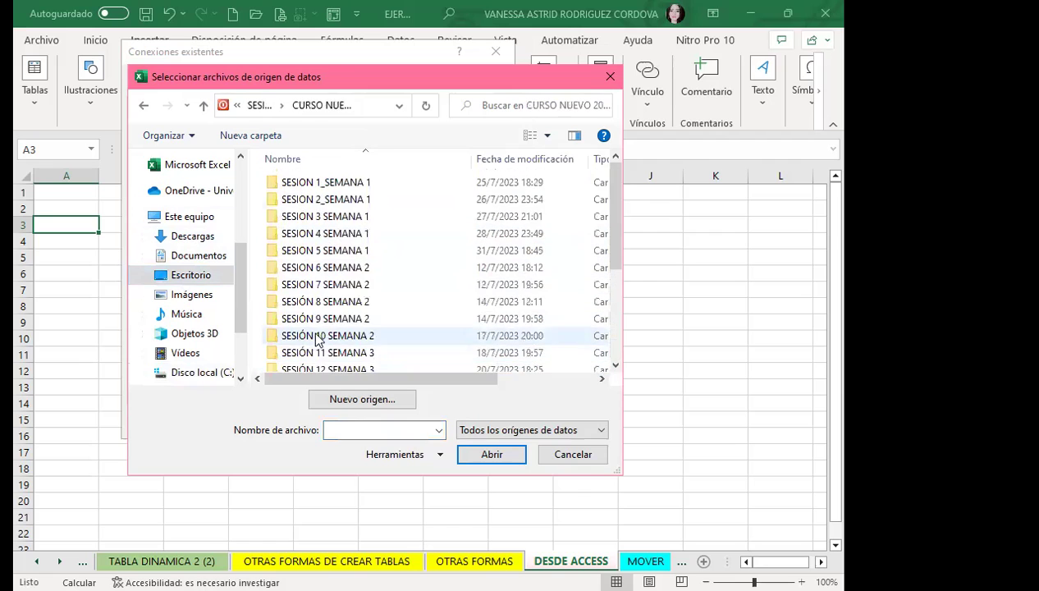
scroll(295, 344, down, 3)
double_click(293, 345)
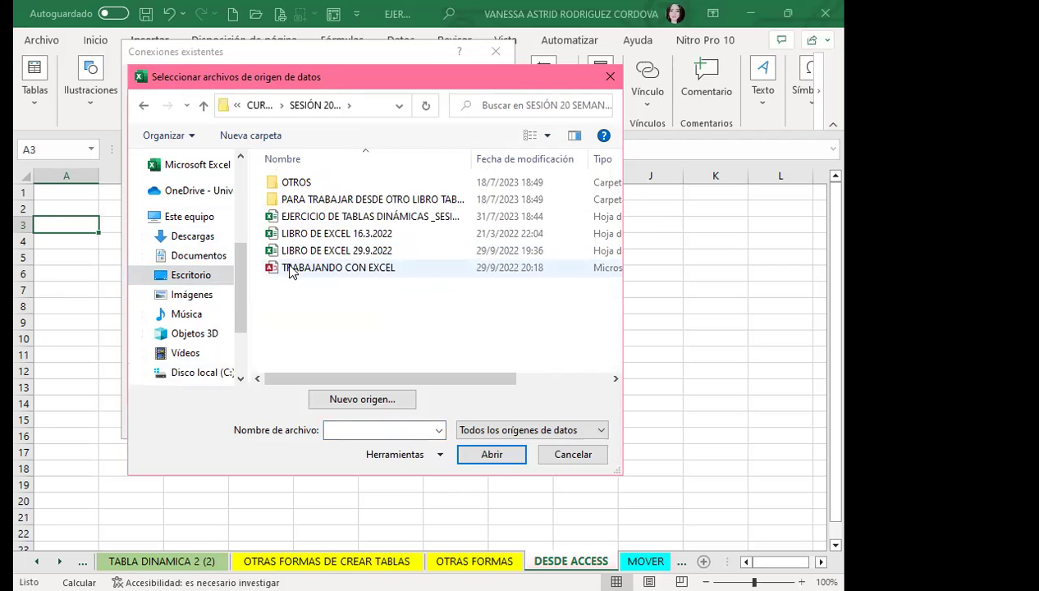
click(301, 268)
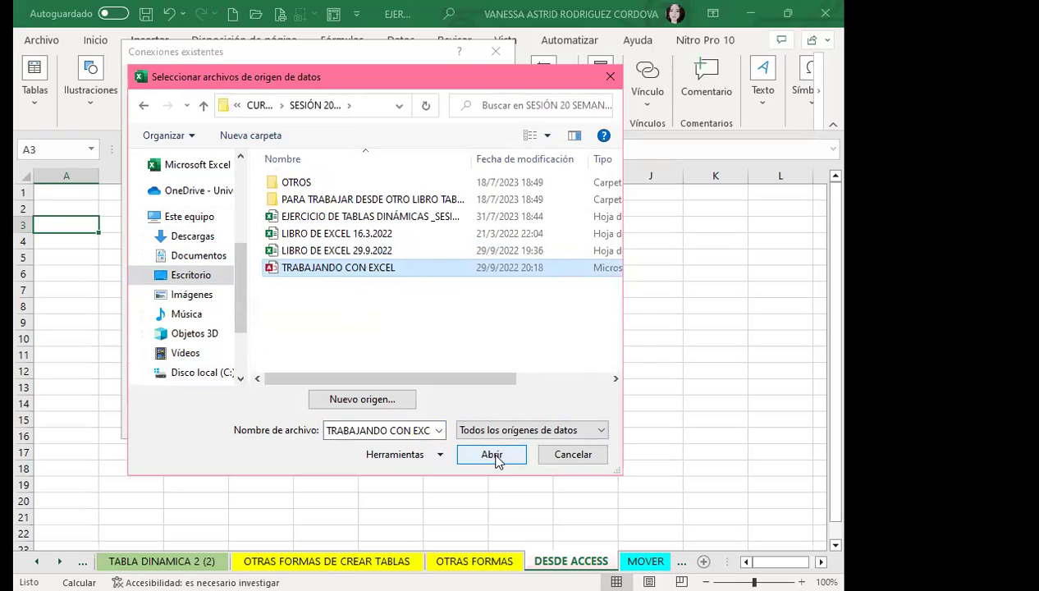
click(495, 458)
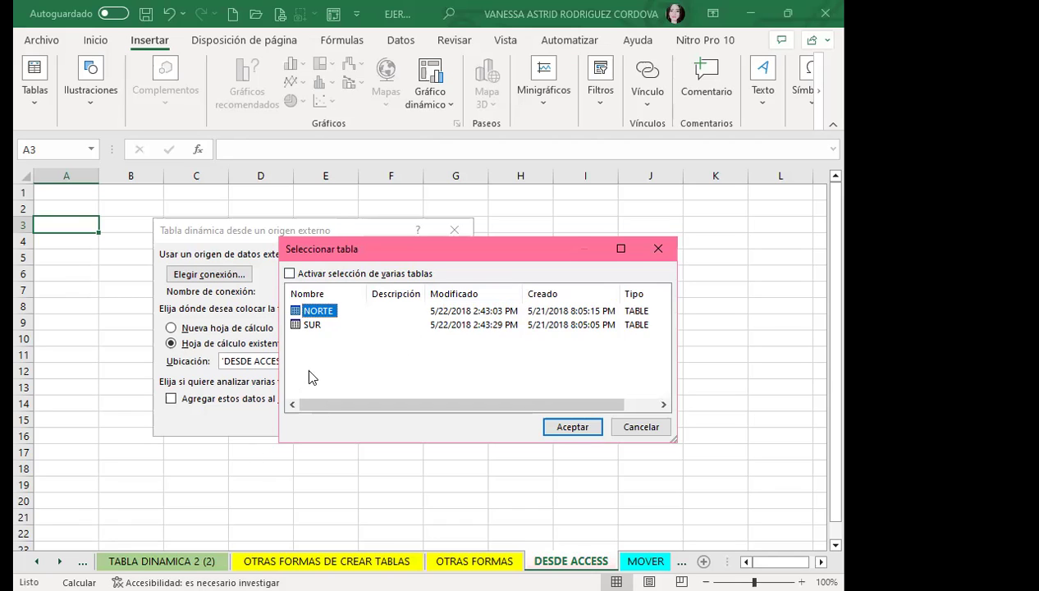
- Pick the NORTE table and place the new pivot table at 'DESDE ACCESS'!$A$3
click(319, 324)
click(320, 310)
click(563, 427)
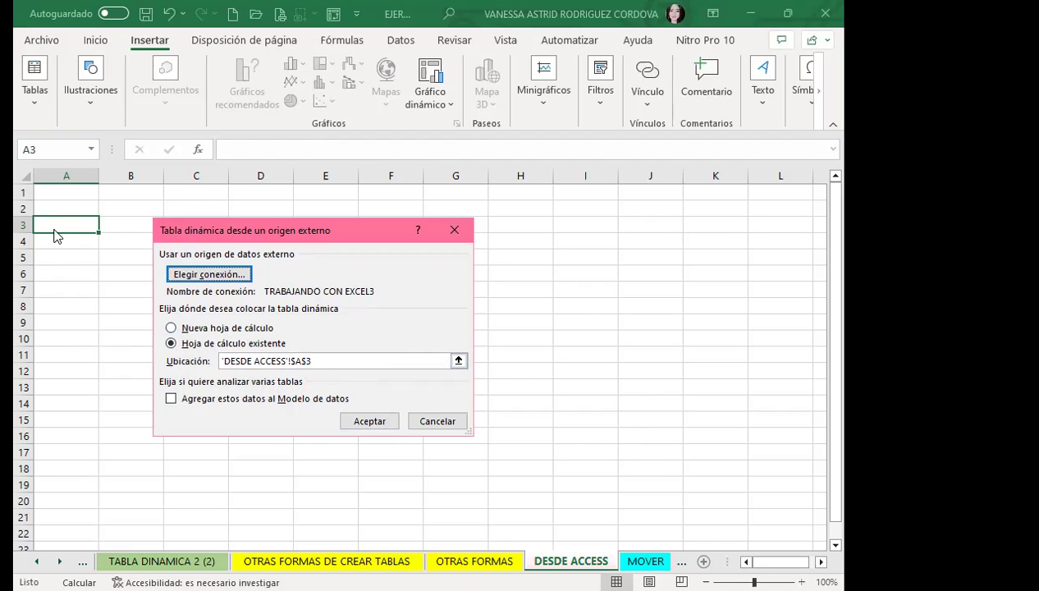
click(368, 422)
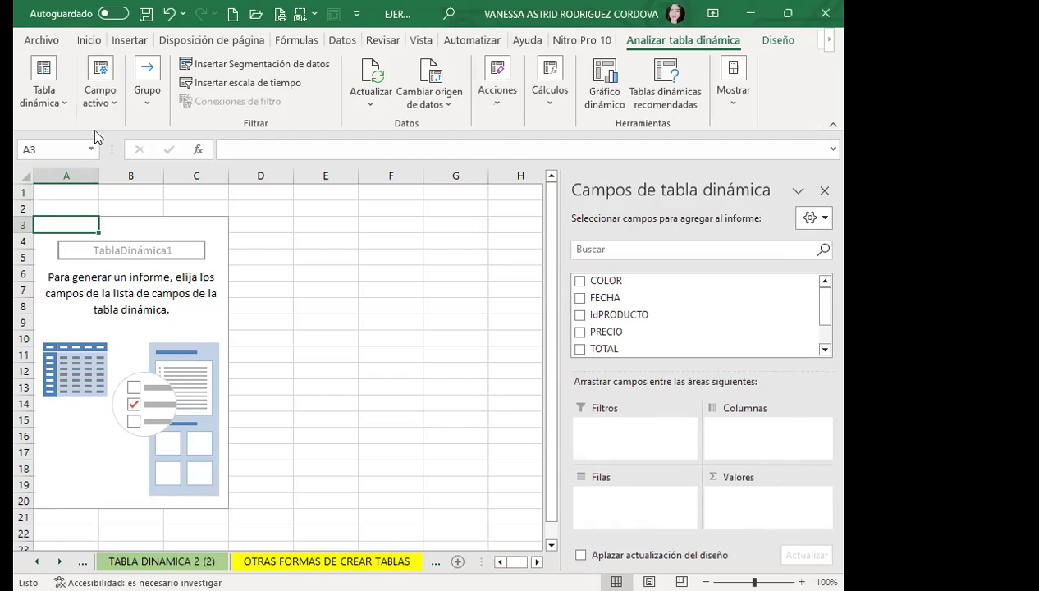
- Rename the pivot table from TablaDinámica1 to 'TABLA DE ACCESS'
click(54, 108)
click(110, 159)
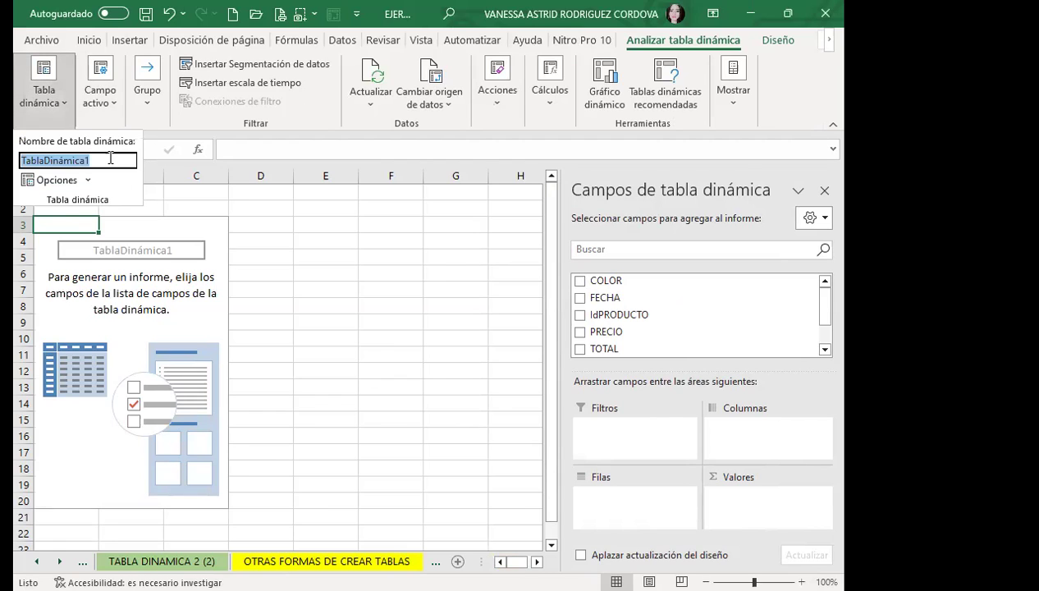
text(TABLA DE ACCESS)
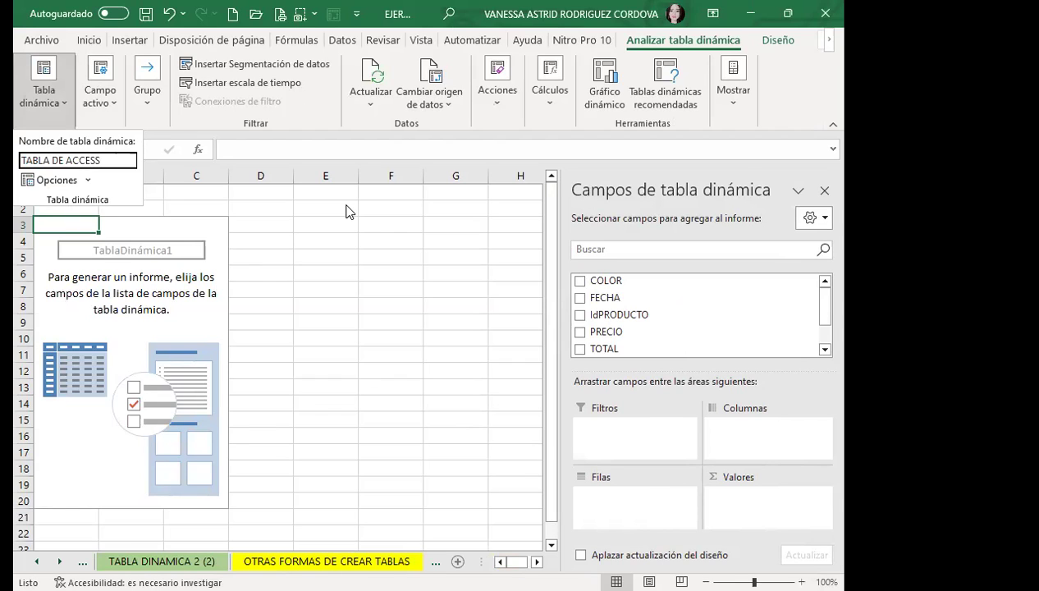
key(Return)
click(207, 235)
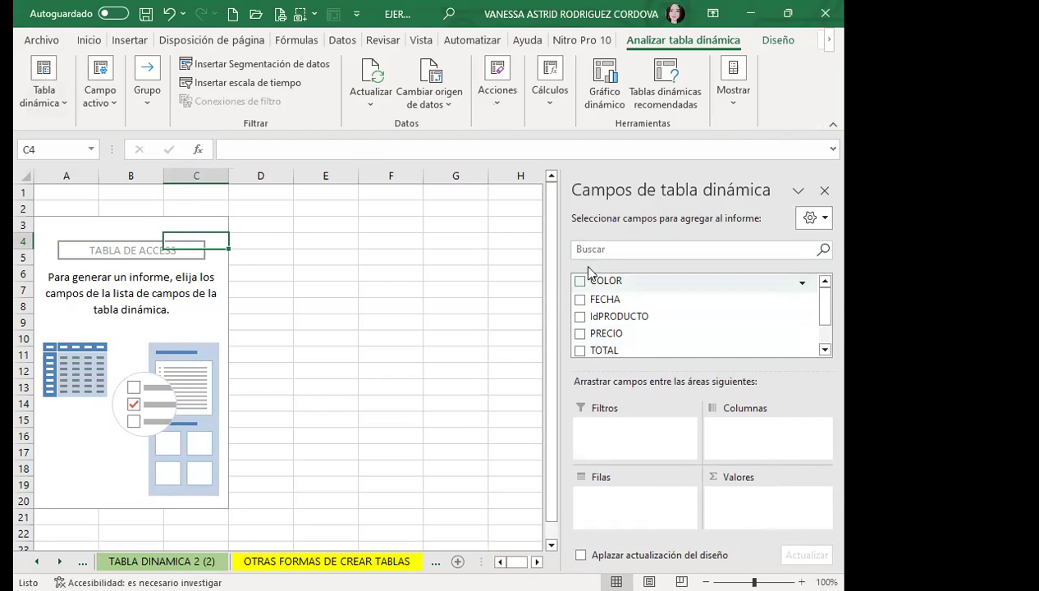
drag(826, 312, 823, 299)
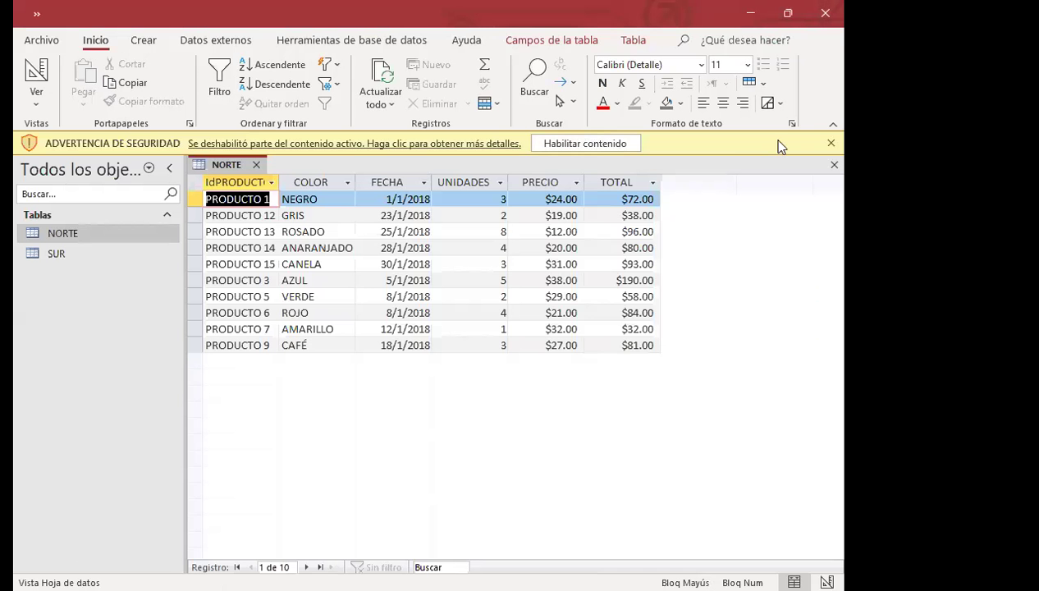
- Dismiss the Access security warning and review NORTE's field definitions in Design View
click(834, 144)
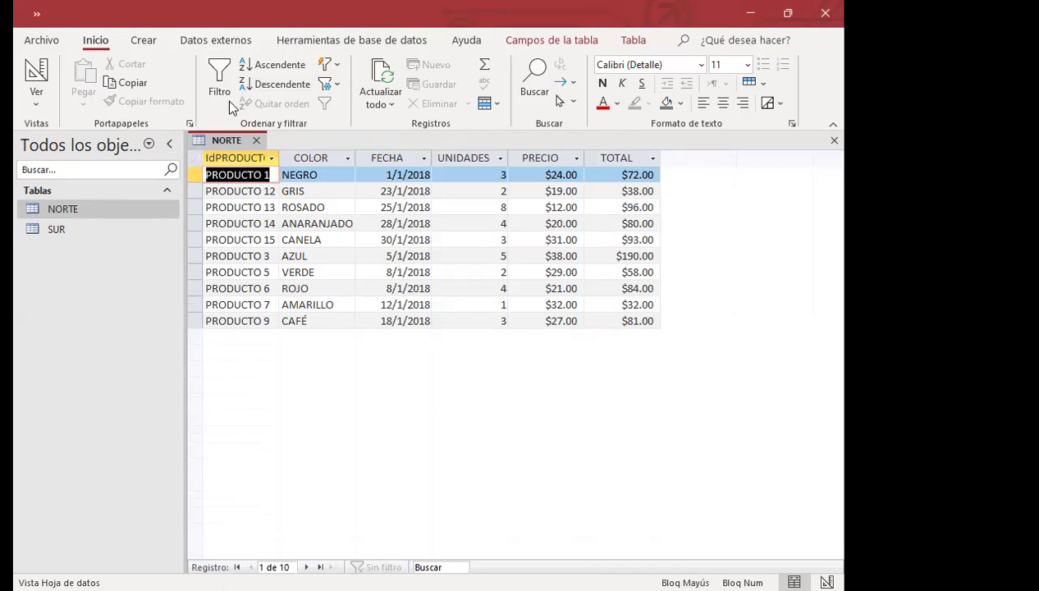
click(37, 103)
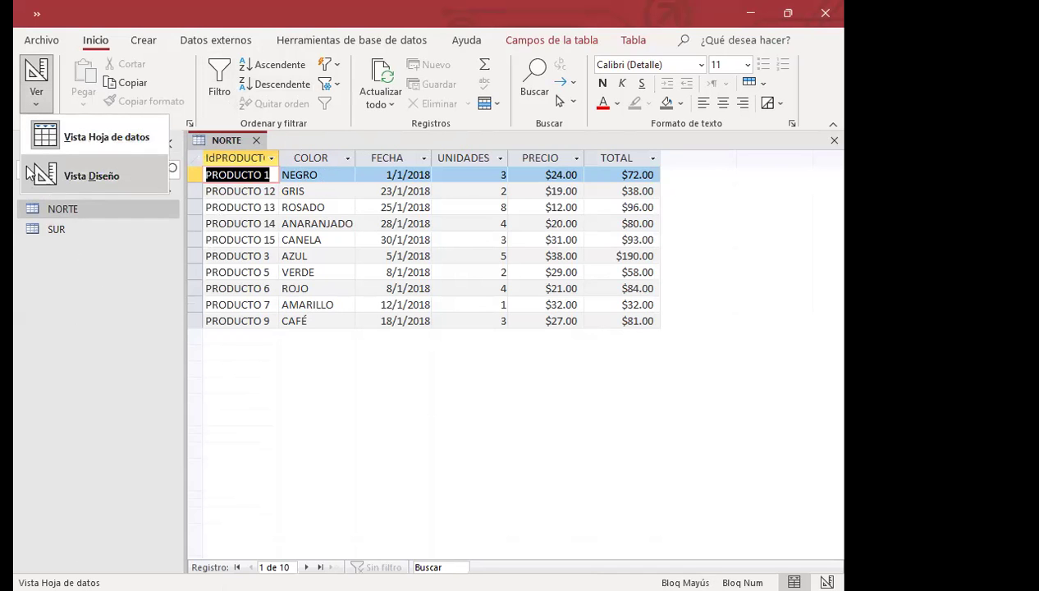
click(88, 179)
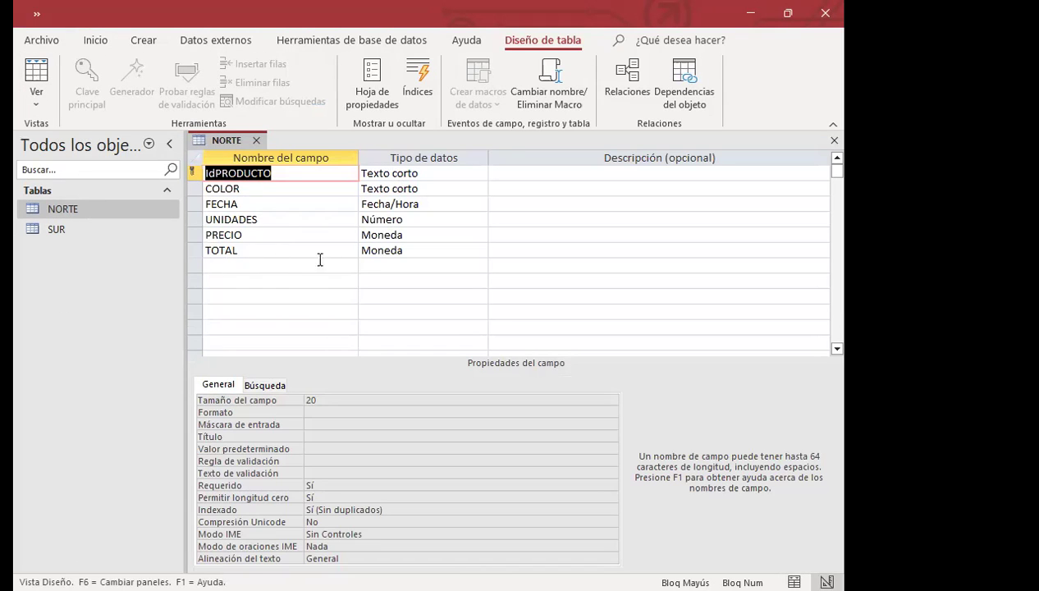
click(246, 271)
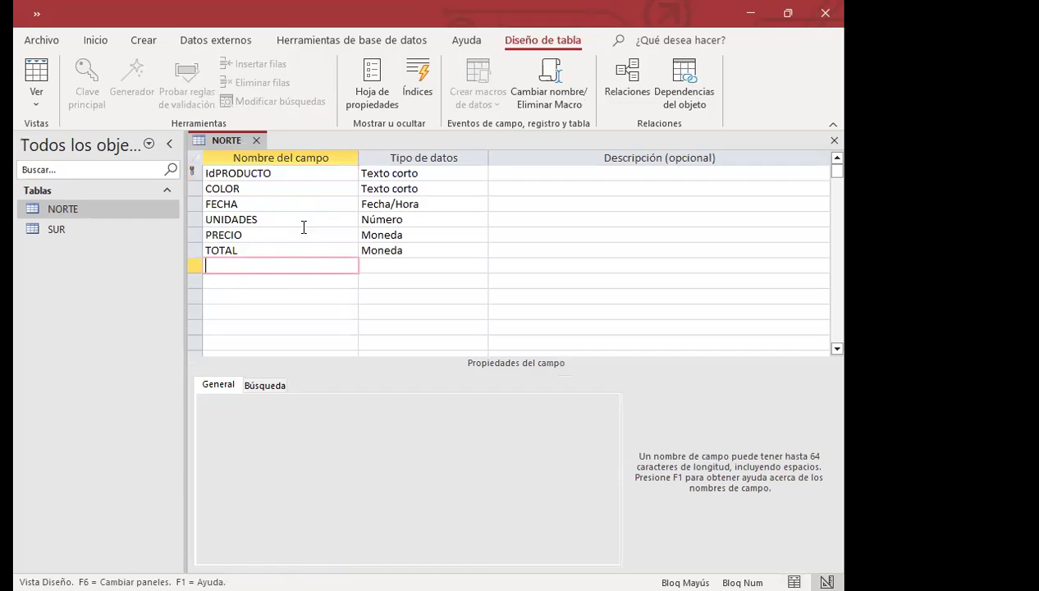
click(379, 264)
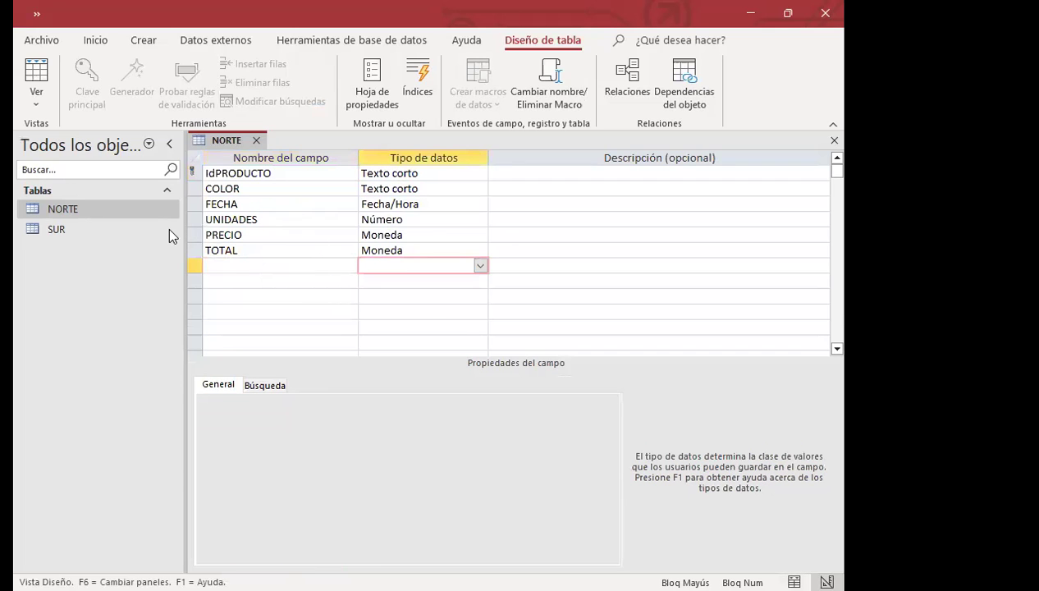
- Return NORTE to Datasheet View and switch back to the Excel workbook
click(31, 94)
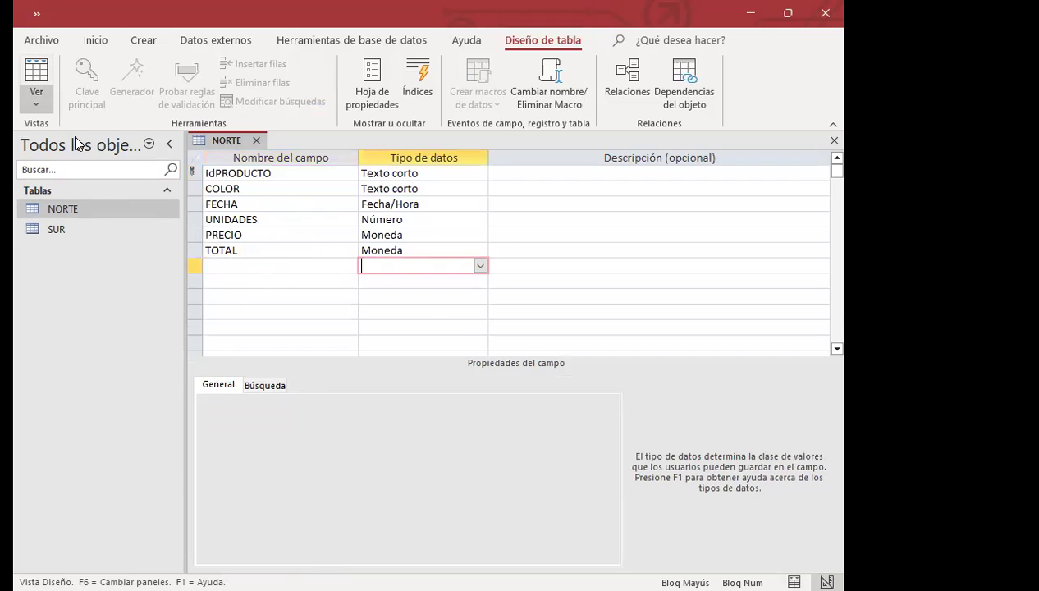
click(78, 136)
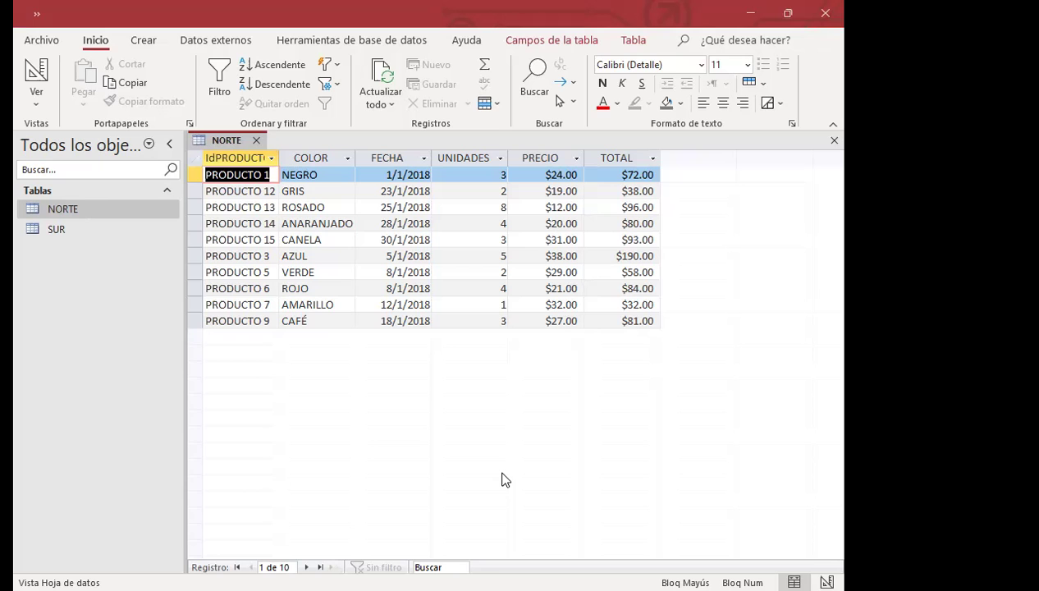
key(F2)
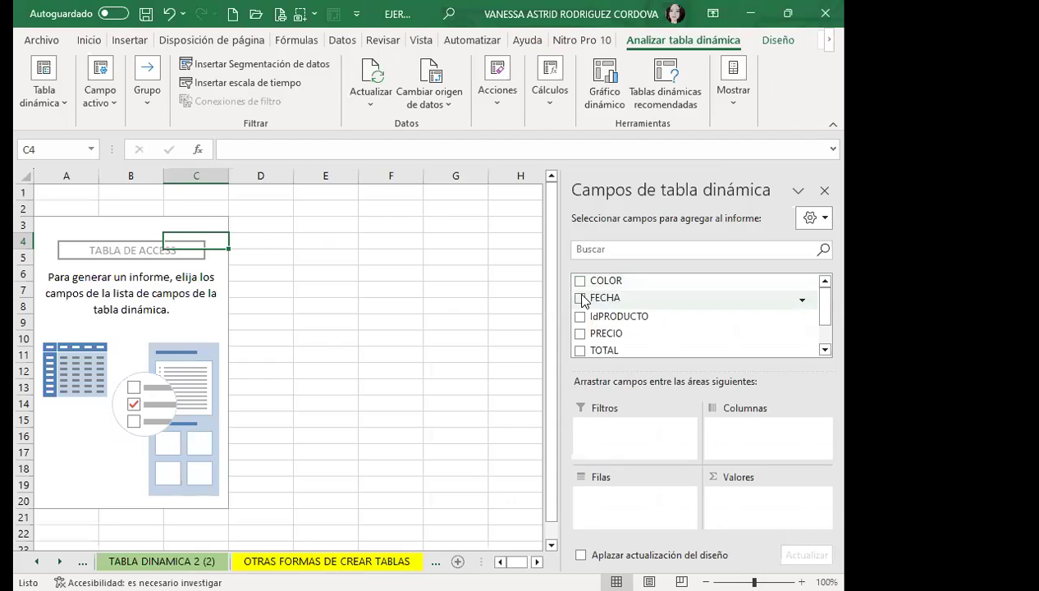
- Sum TOTAL with COLOR as rows and FECHA and IdPRODUCTO as columns
click(580, 350)
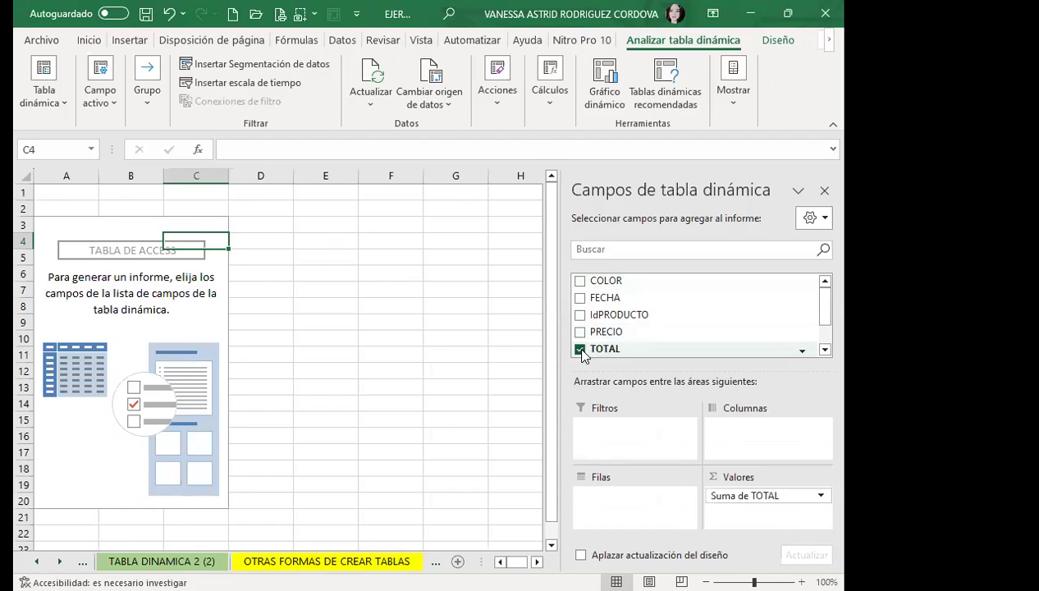
click(580, 298)
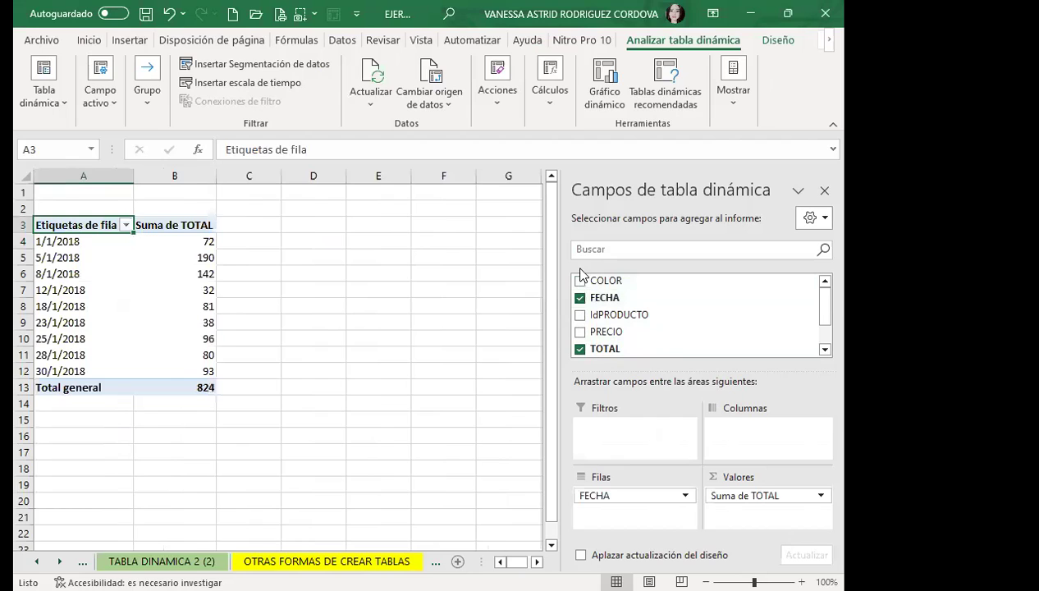
click(580, 280)
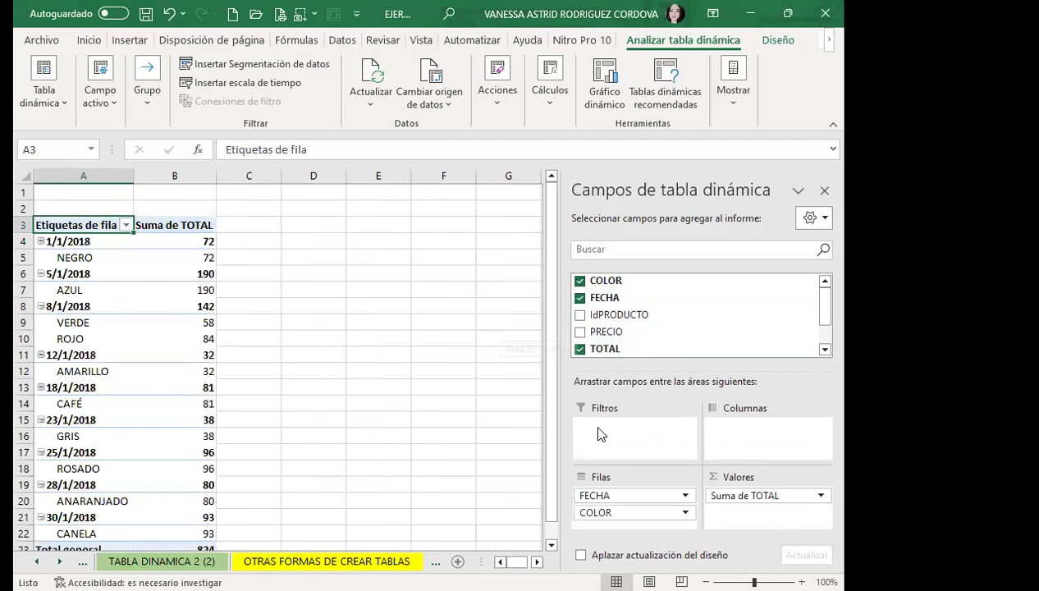
drag(631, 494, 756, 441)
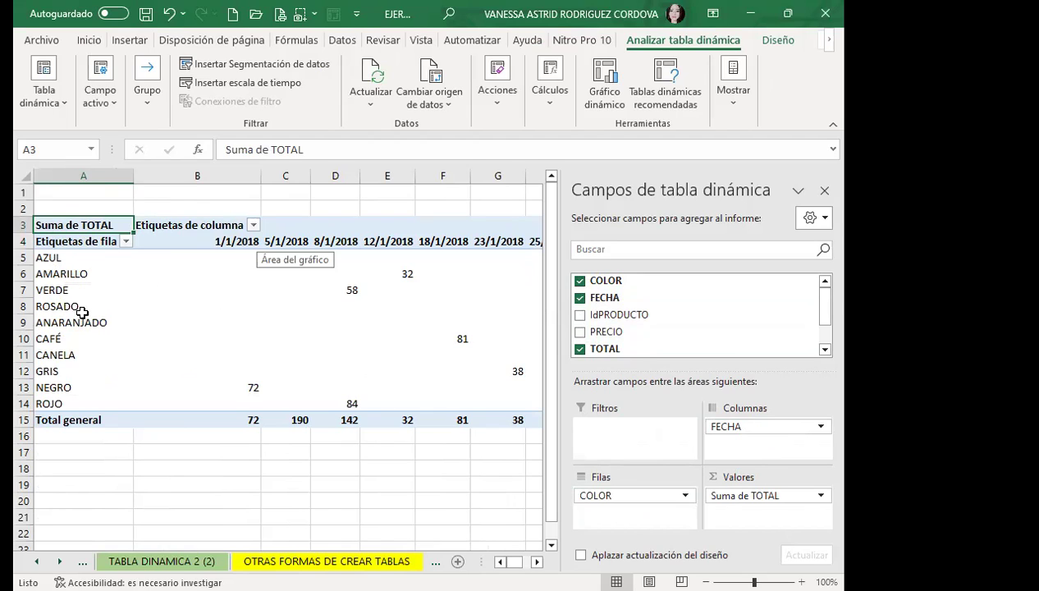
click(581, 315)
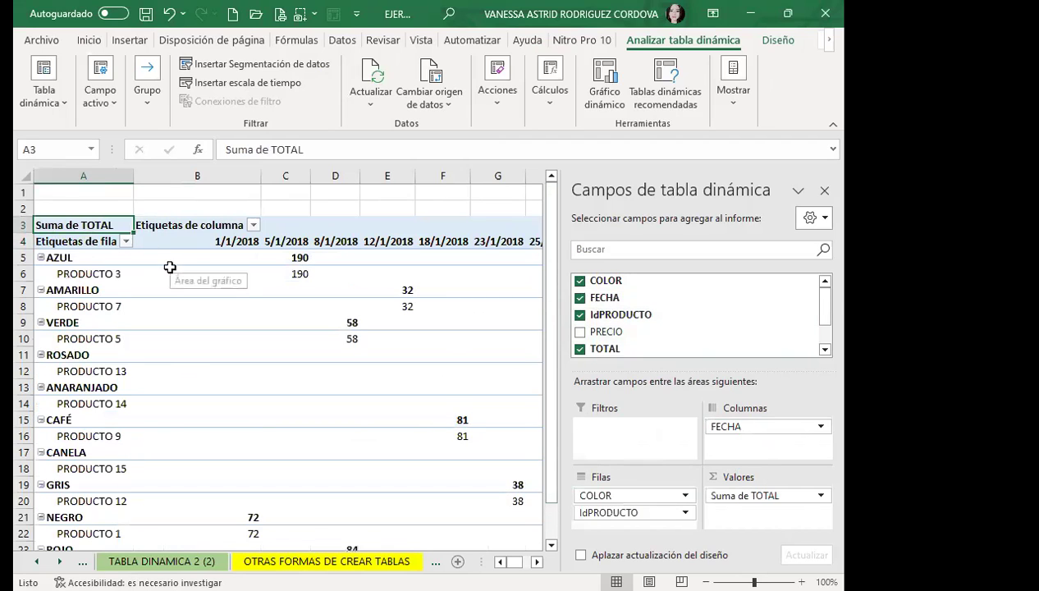
drag(623, 511, 779, 443)
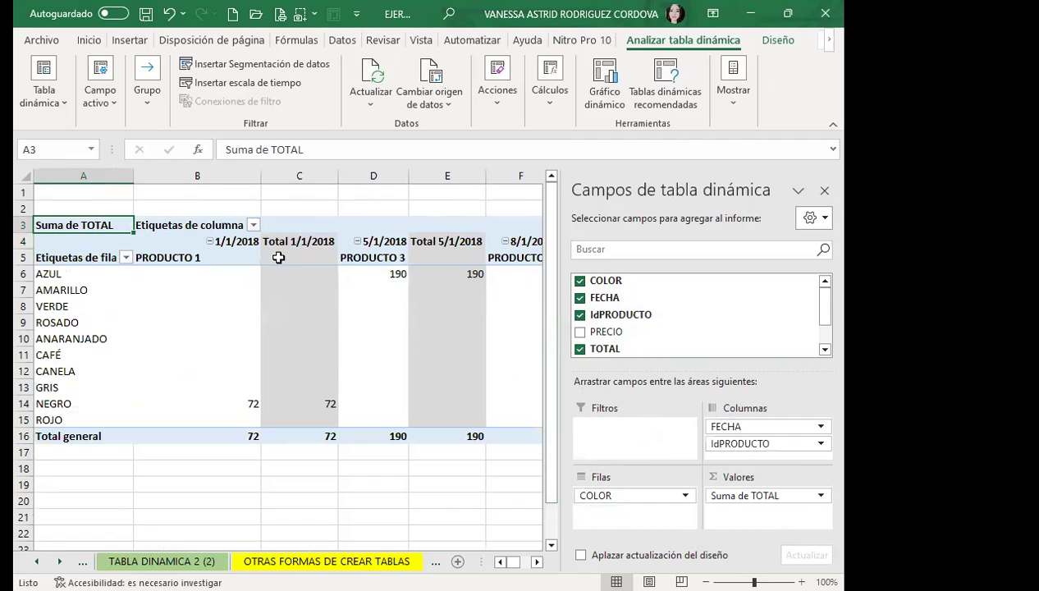
- Close the PivotTable Fields pane and select a cell inside the pivot table
click(823, 191)
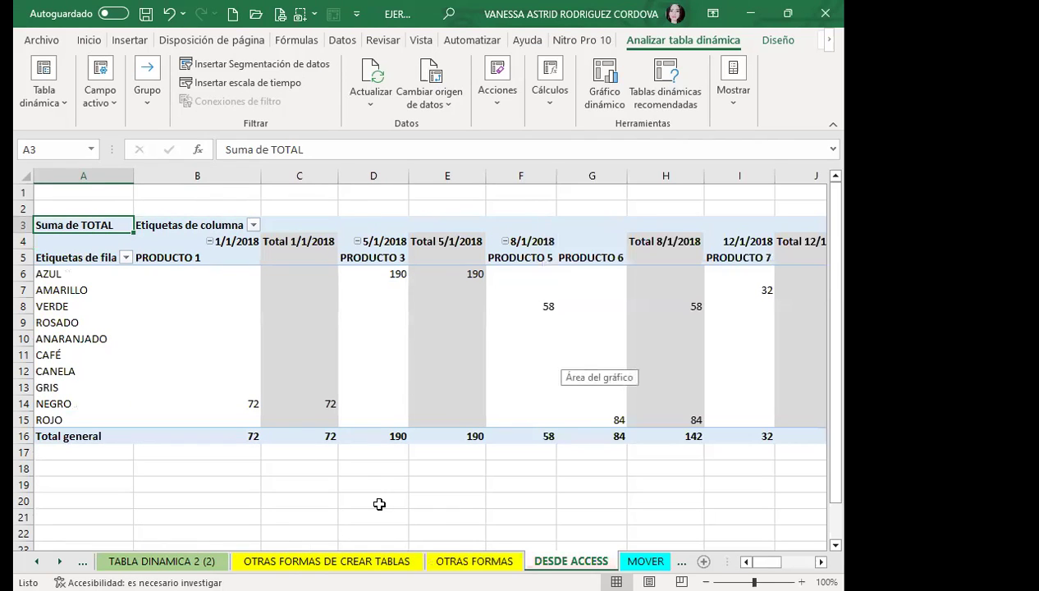
click(820, 561)
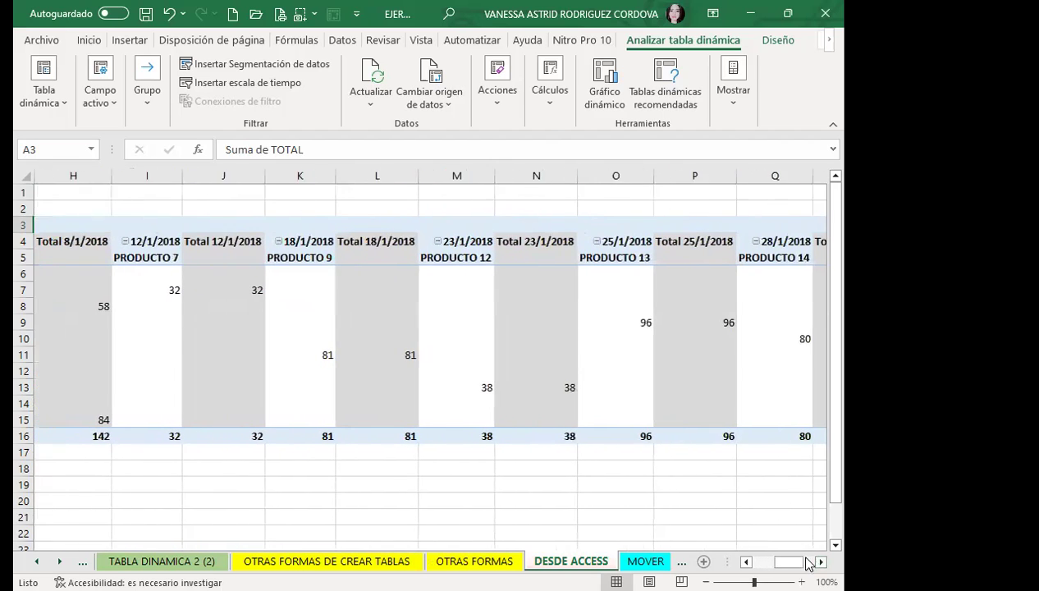
drag(788, 561, 755, 561)
click(173, 337)
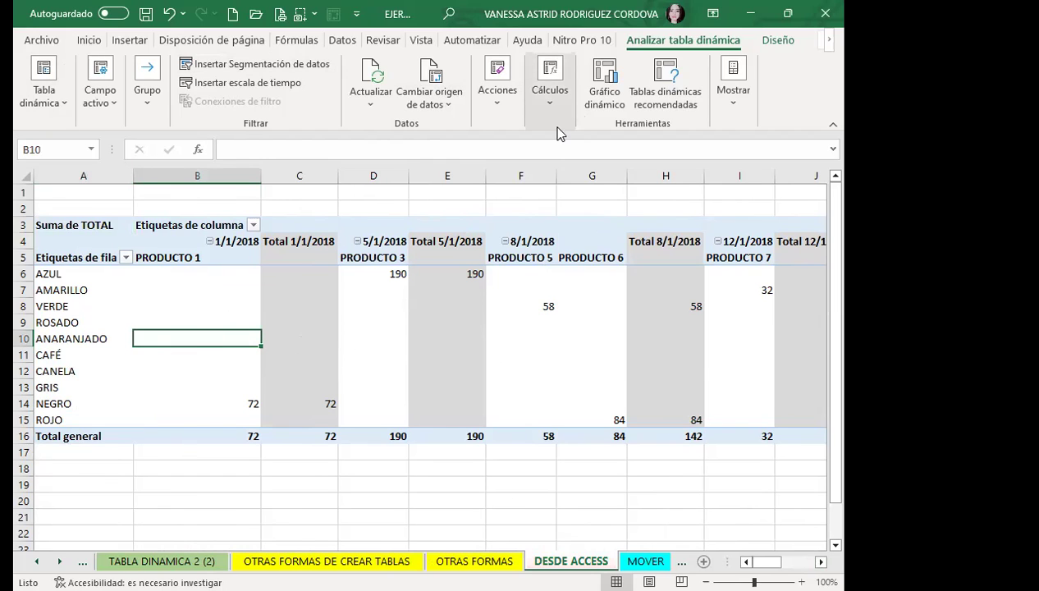
click(776, 41)
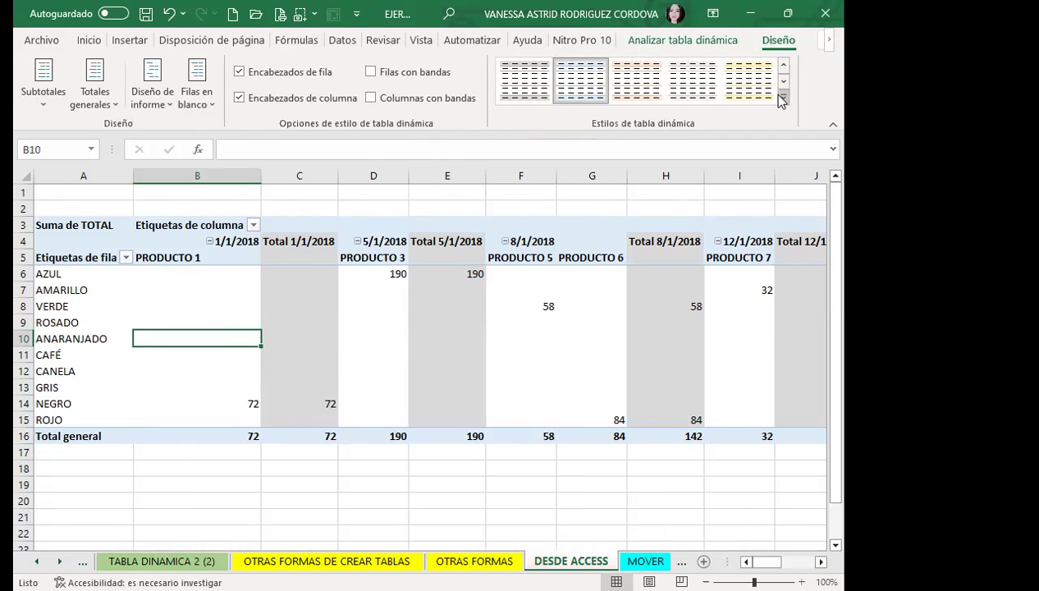
- Try blue and grey styles, then apply the green dark pivot table style
click(780, 101)
click(732, 412)
click(447, 316)
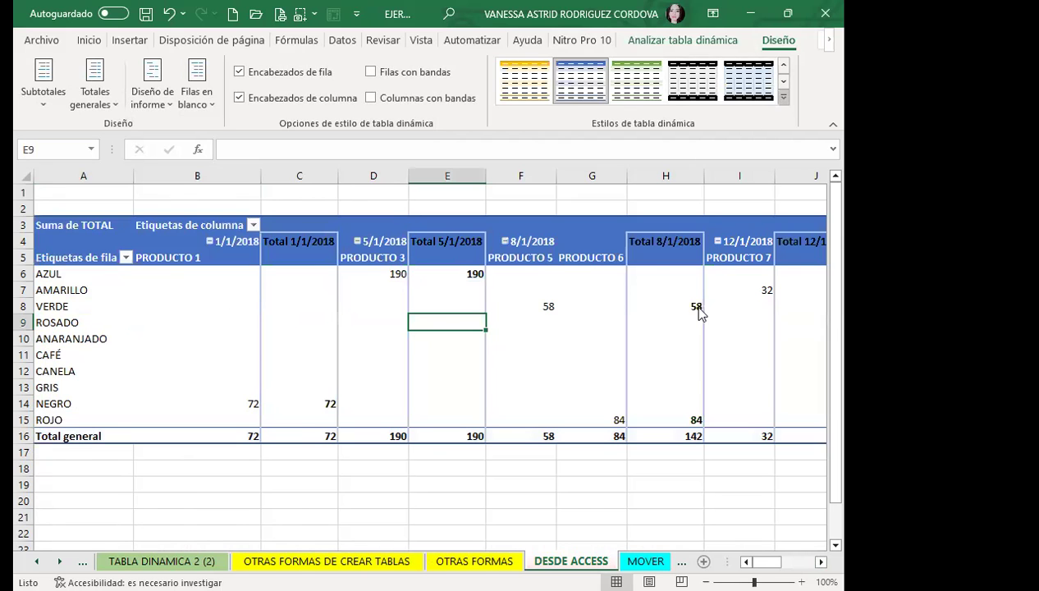
click(782, 97)
click(631, 466)
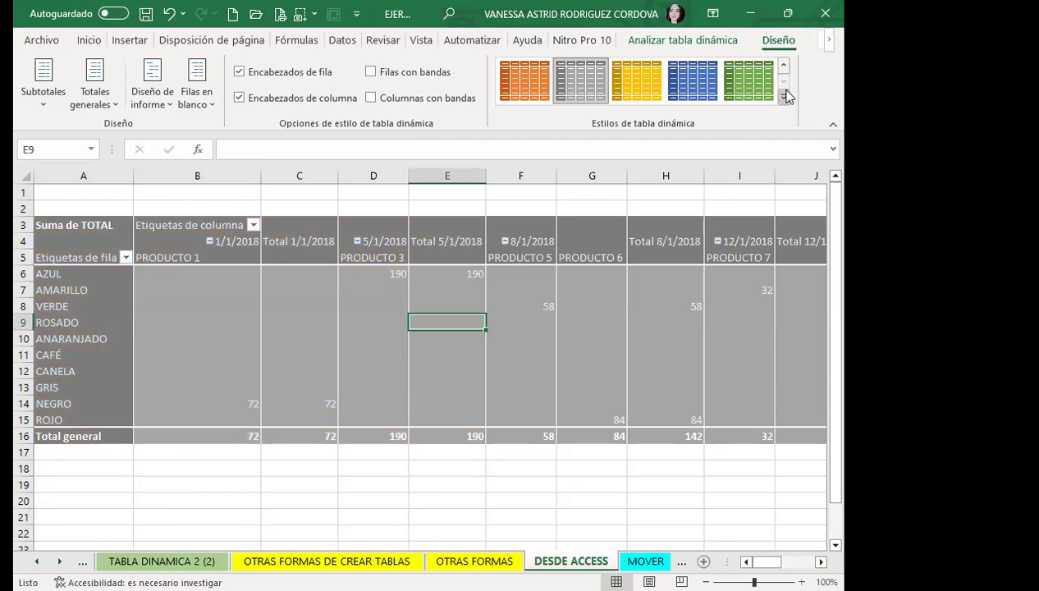
click(784, 97)
click(793, 434)
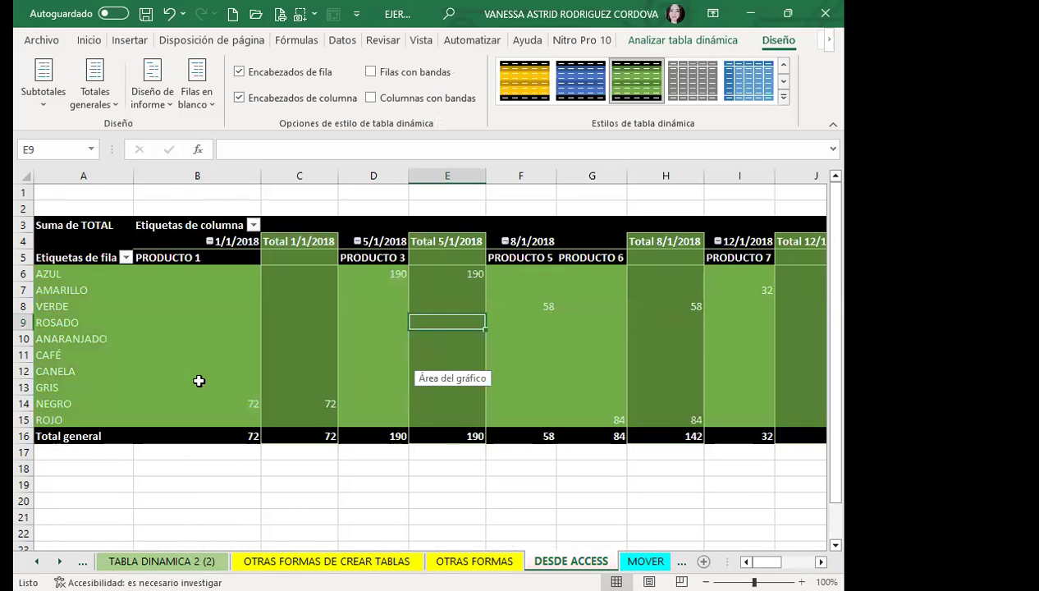
click(200, 371)
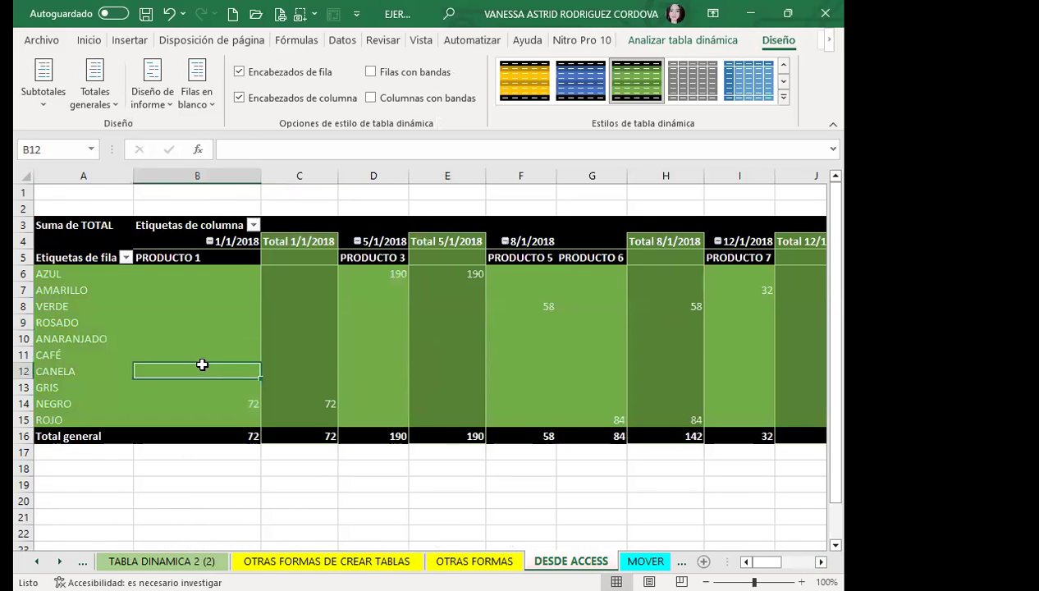
- Turn on banded columns and banded rows for the pivot table
click(371, 99)
click(371, 72)
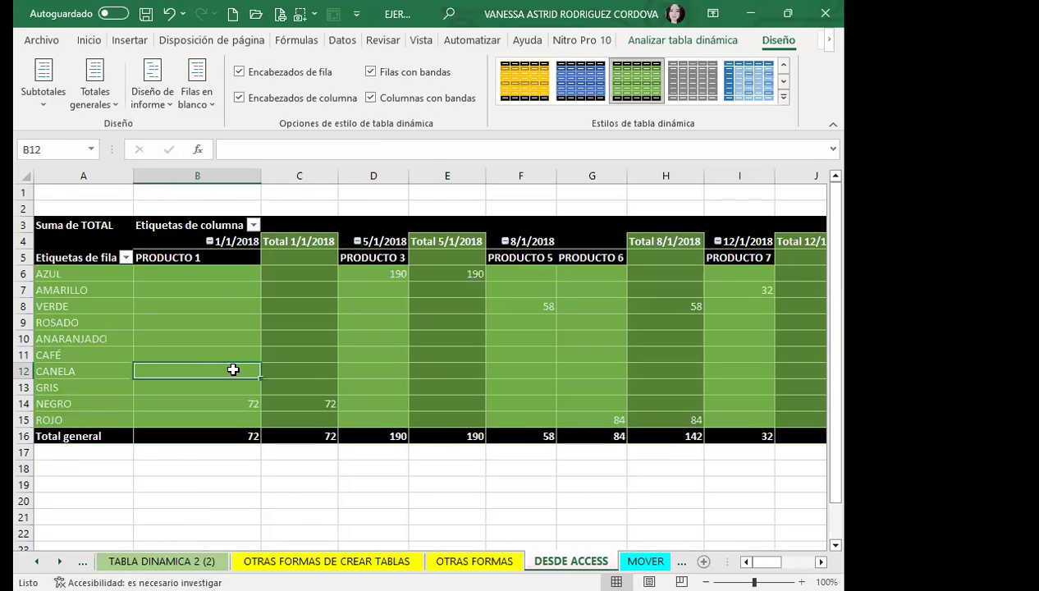
mouse_move(238, 369)
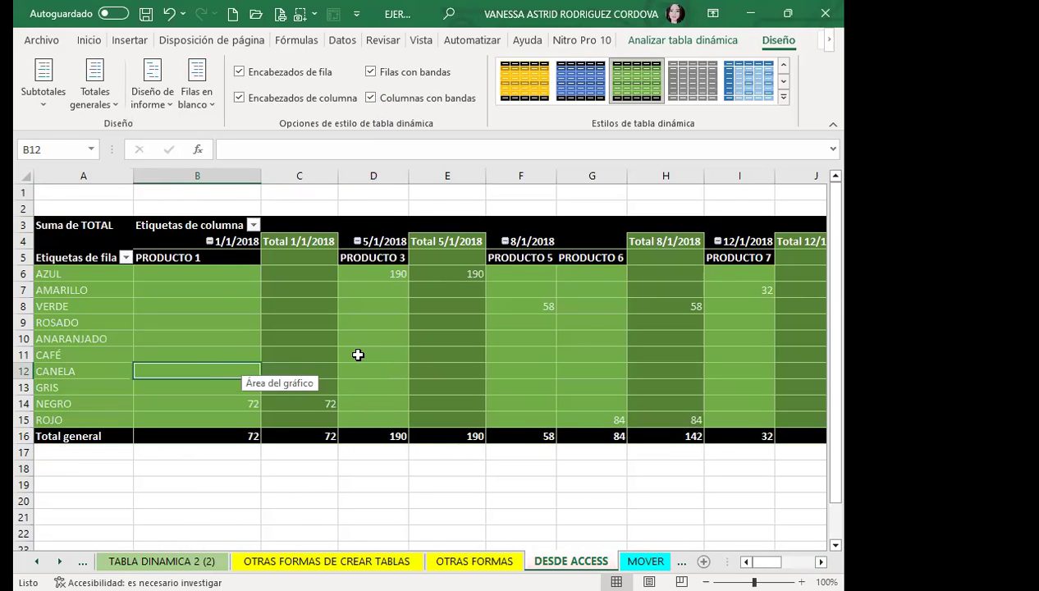
click(290, 352)
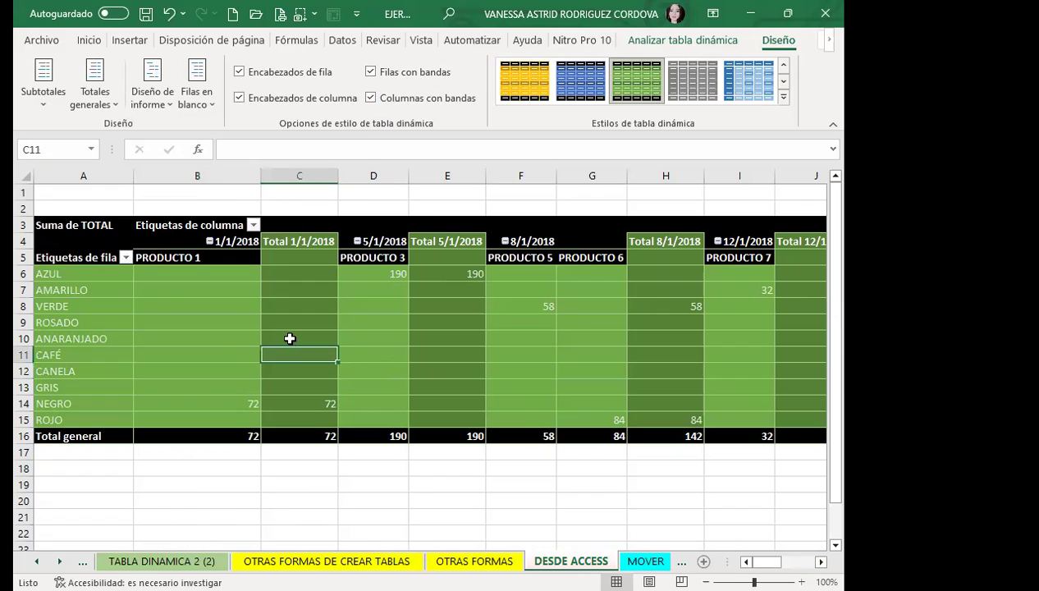
mouse_move(290, 338)
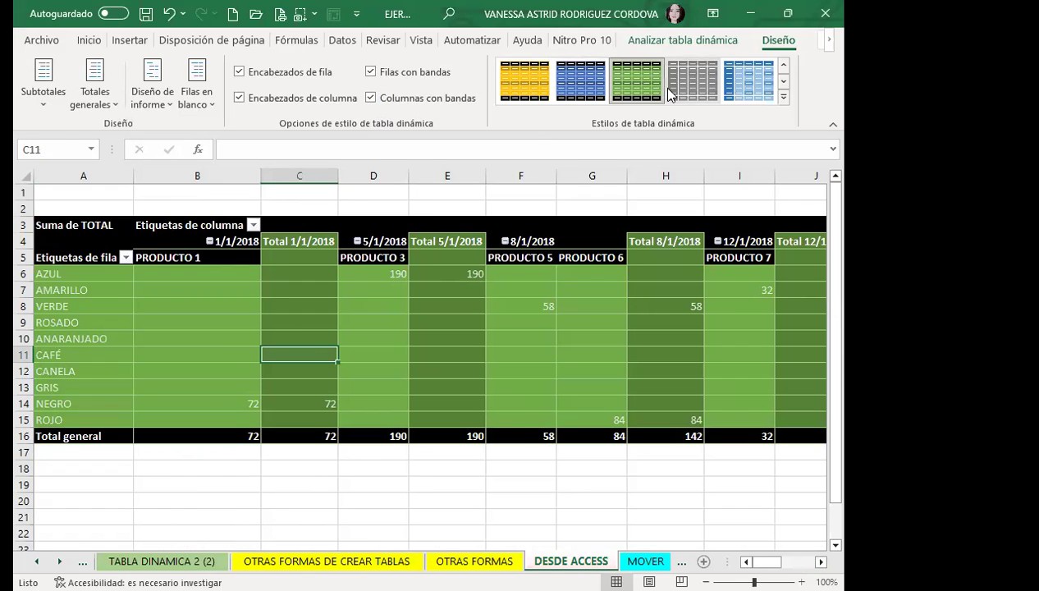
- Insert a clustered column pivot chart of Suma de TOTAL by COLOR, then deselect it
click(668, 40)
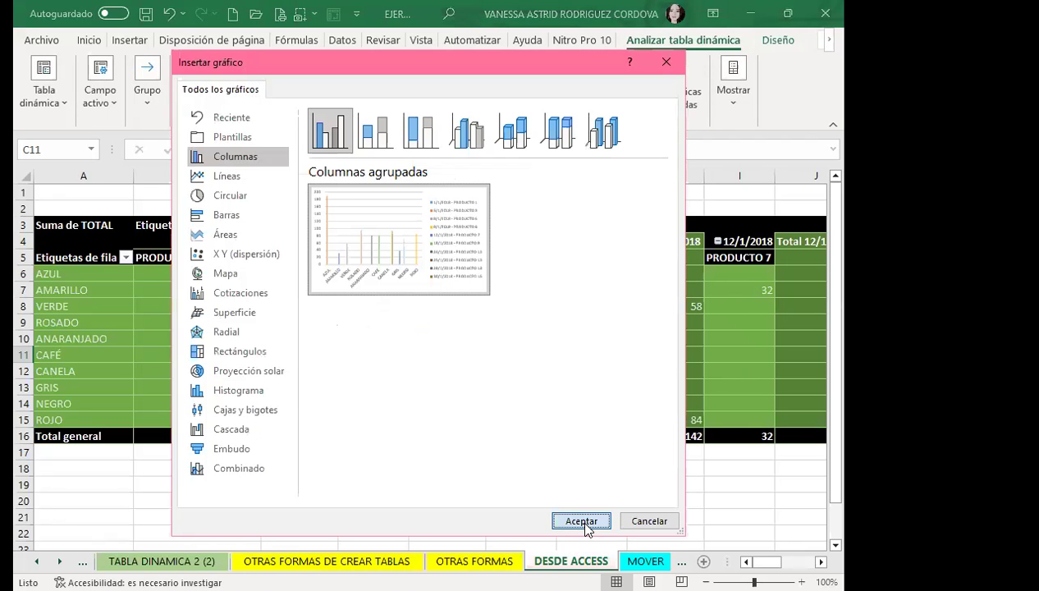
click(582, 522)
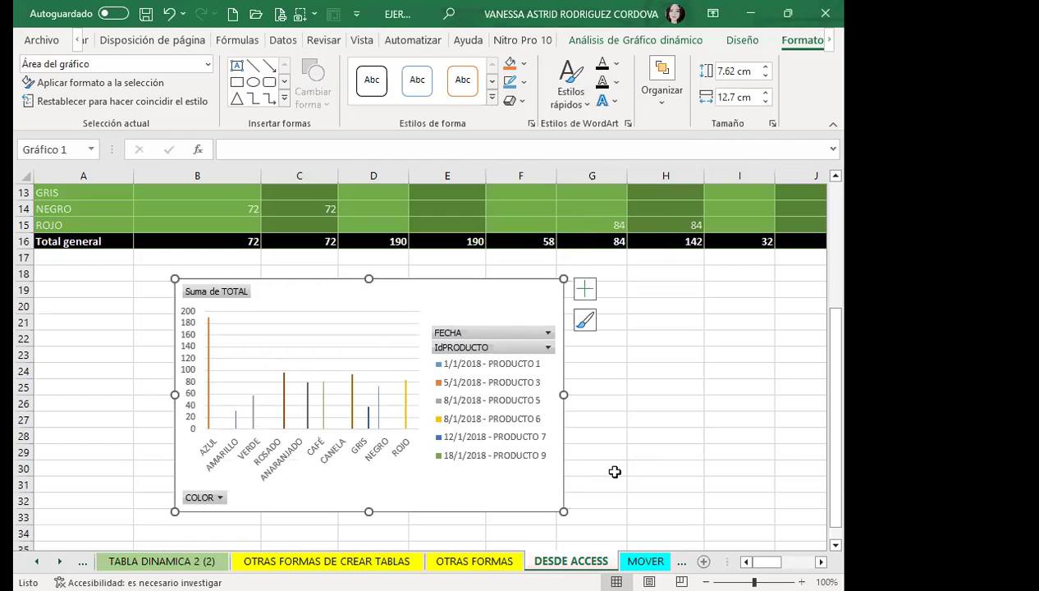
click(616, 204)
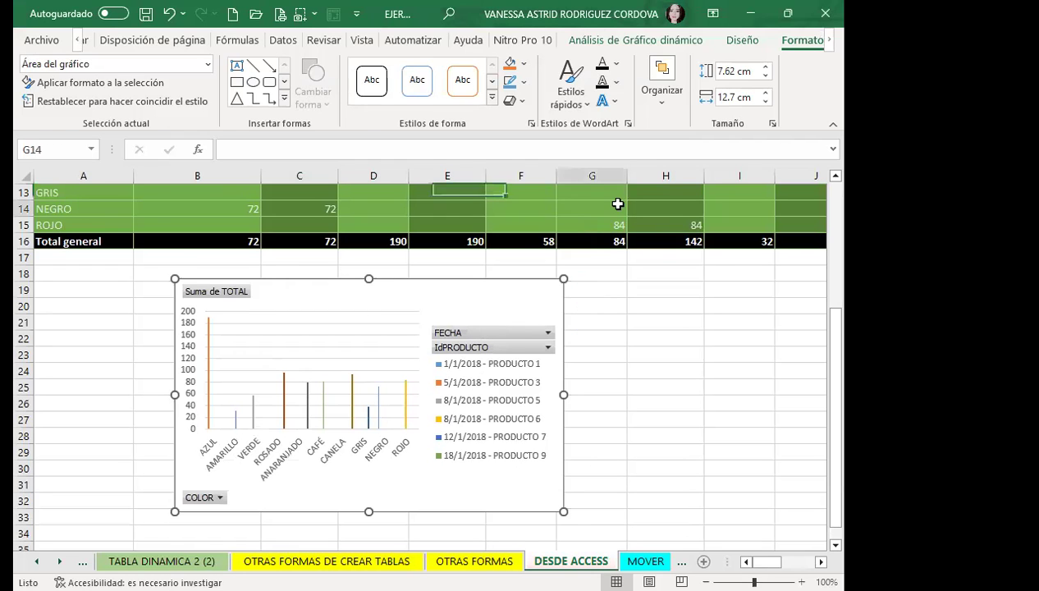
click(709, 205)
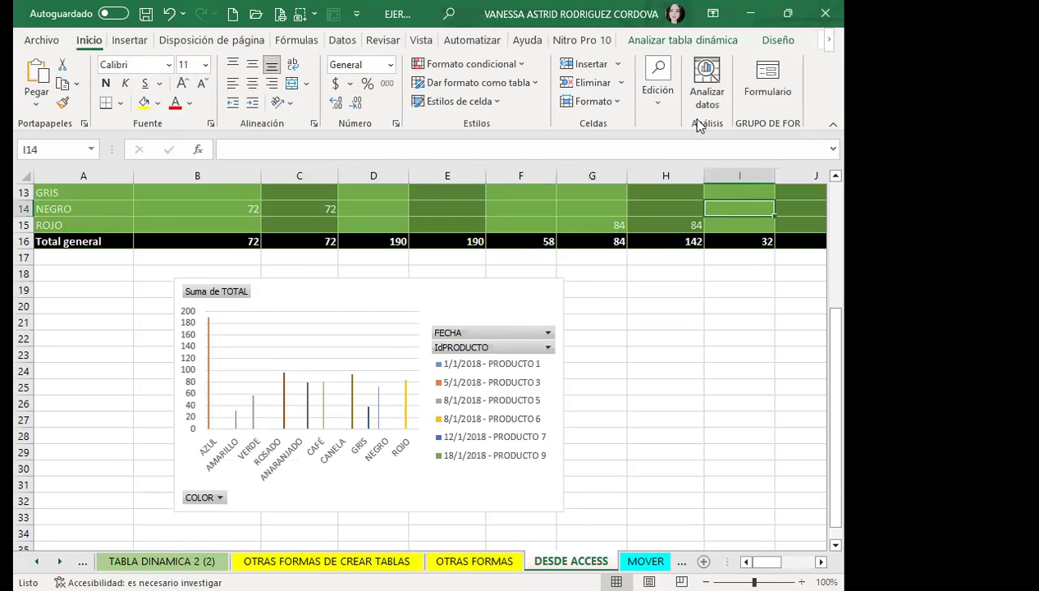
click(771, 42)
- Drag FECHA out of Columns so TOTAL is split by COLOR and IdPRODUCTO only
click(693, 41)
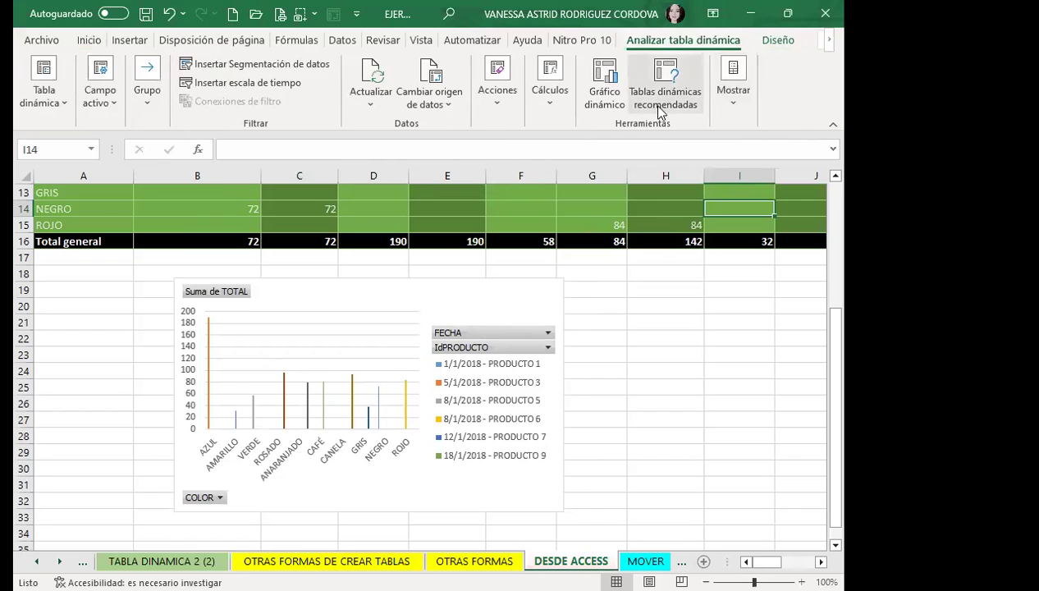
click(730, 105)
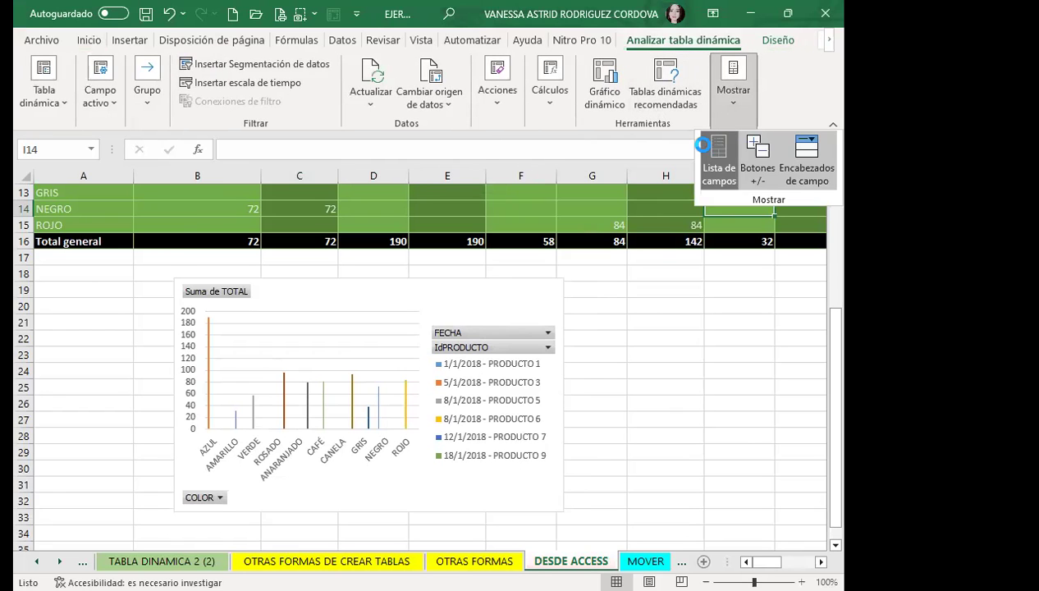
click(702, 144)
mouse_move(742, 427)
mouse_down()
mouse_move(752, 398)
mouse_move(742, 329)
mouse_up()
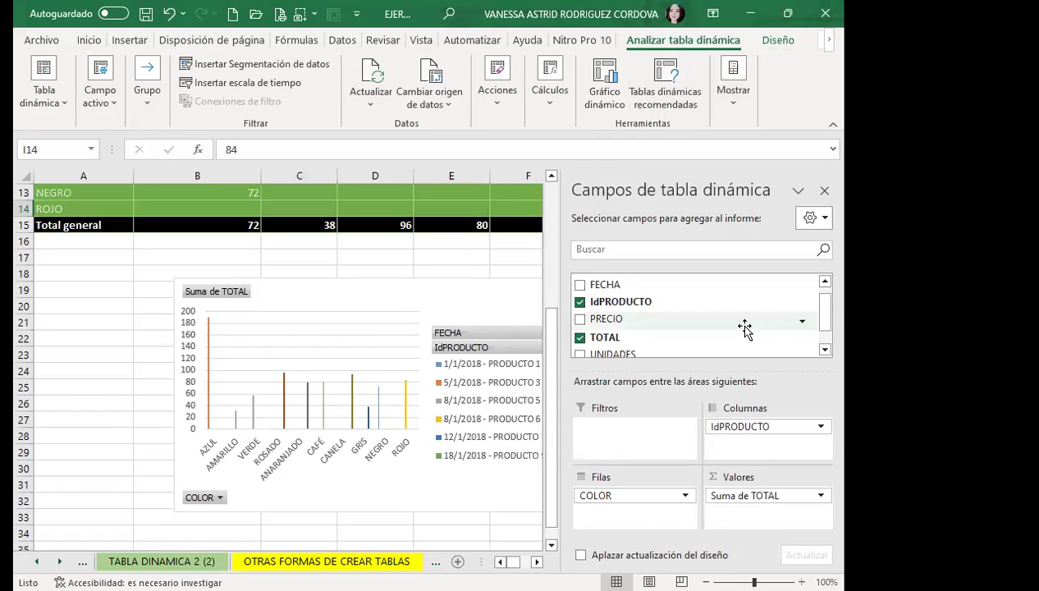
click(823, 190)
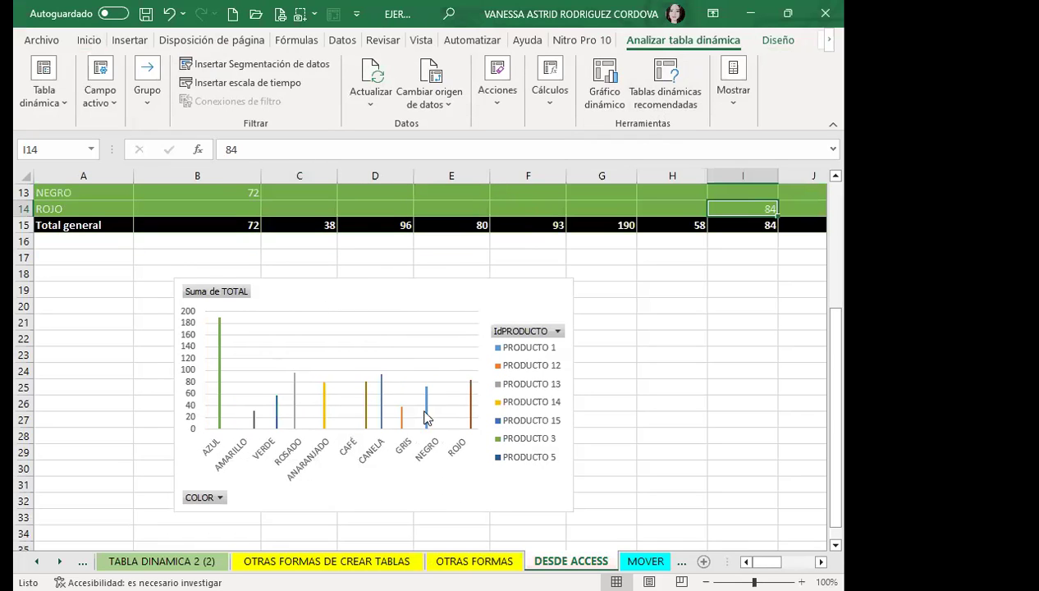
scroll(535, 414, up, 4)
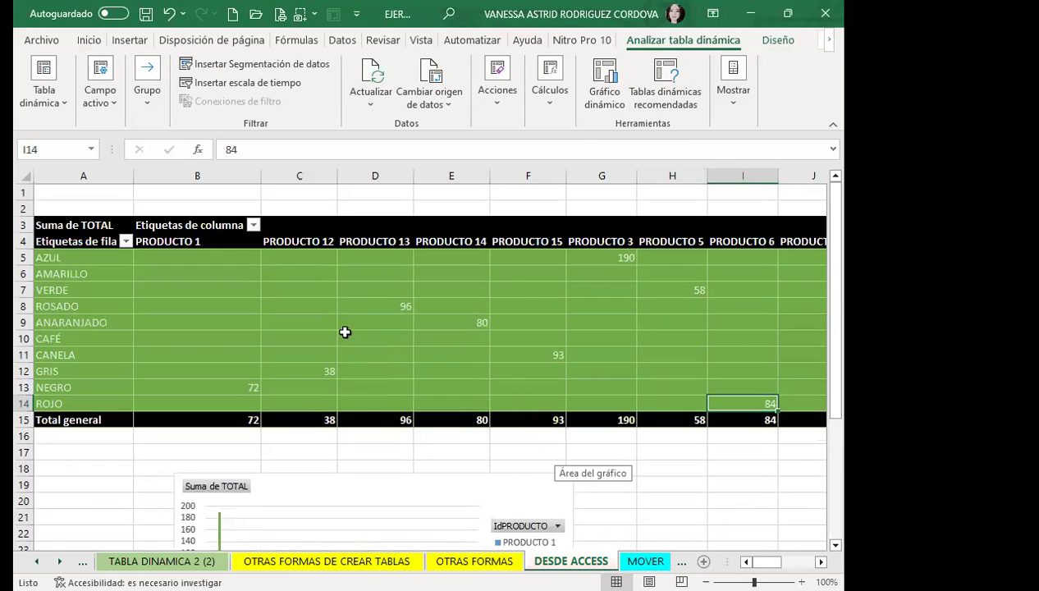
click(519, 303)
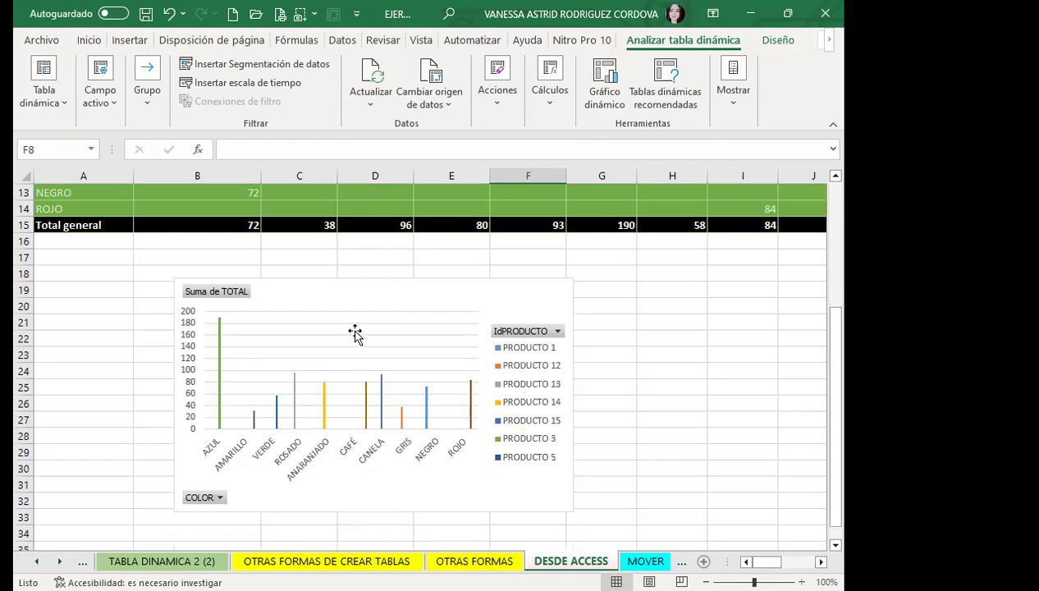
scroll(355, 328, down, 4)
click(389, 298)
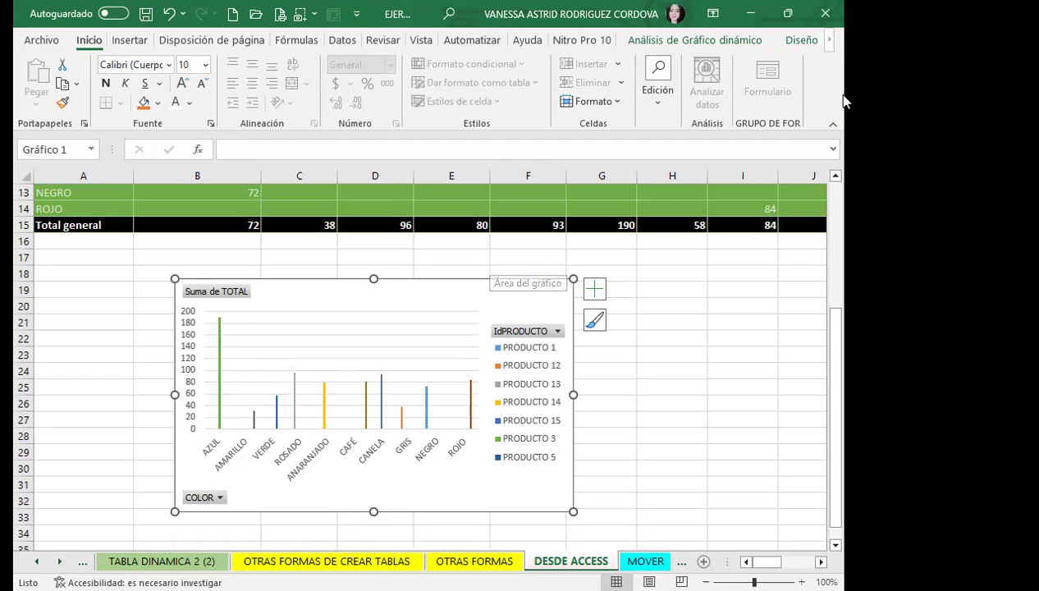
- Move the pivot chart to the MOVER sheet near row 11, then return to DESDE ACCESS
click(812, 41)
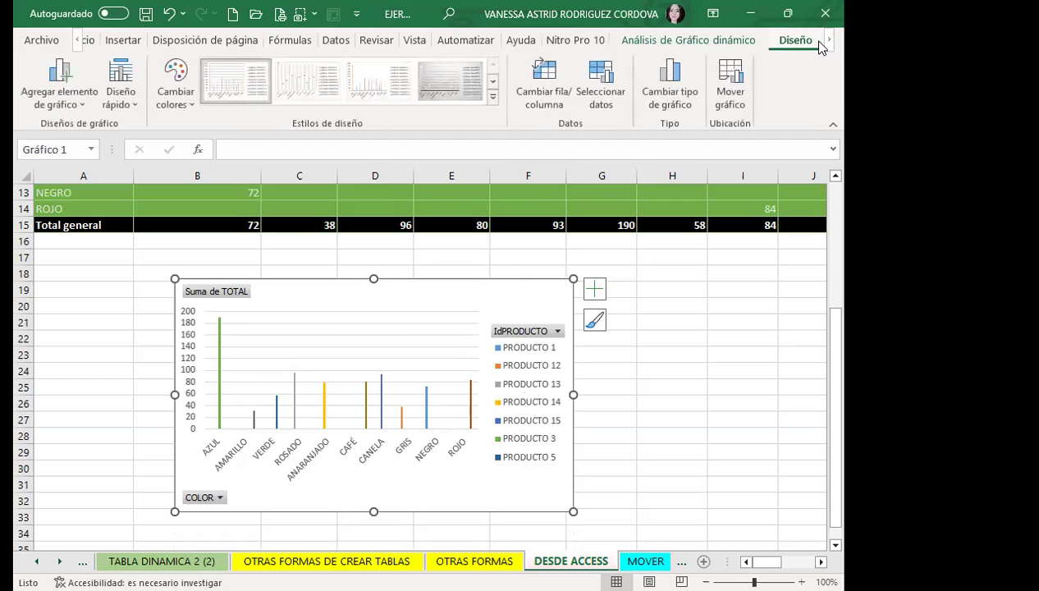
click(731, 75)
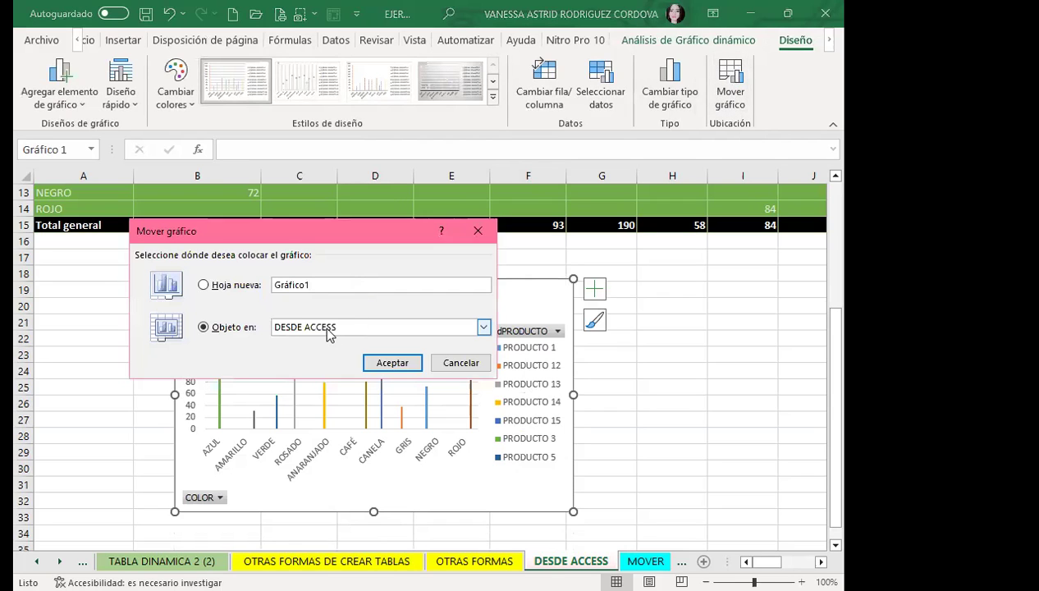
click(327, 328)
click(290, 396)
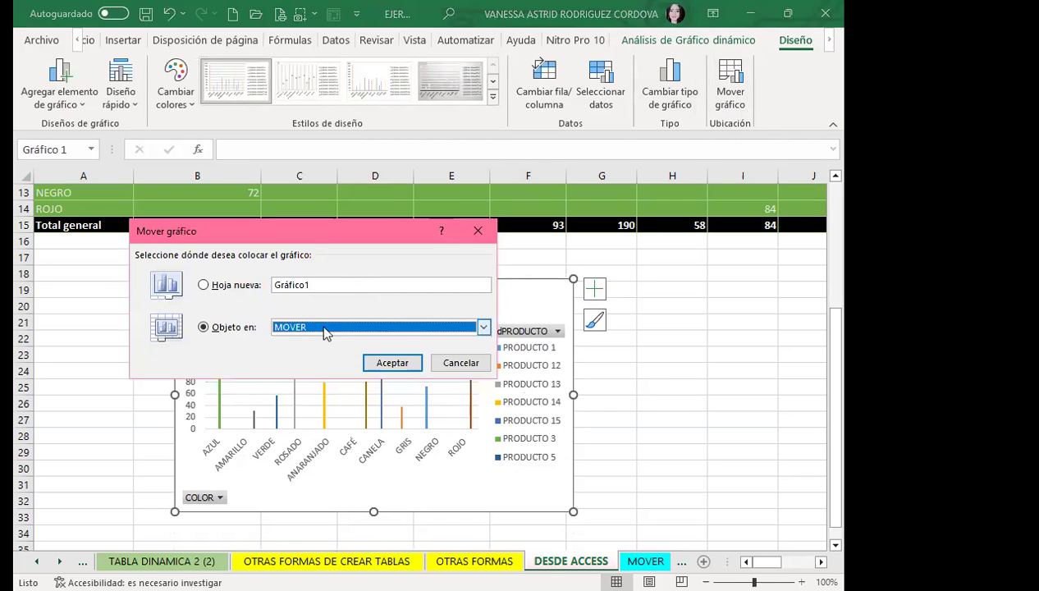
click(383, 367)
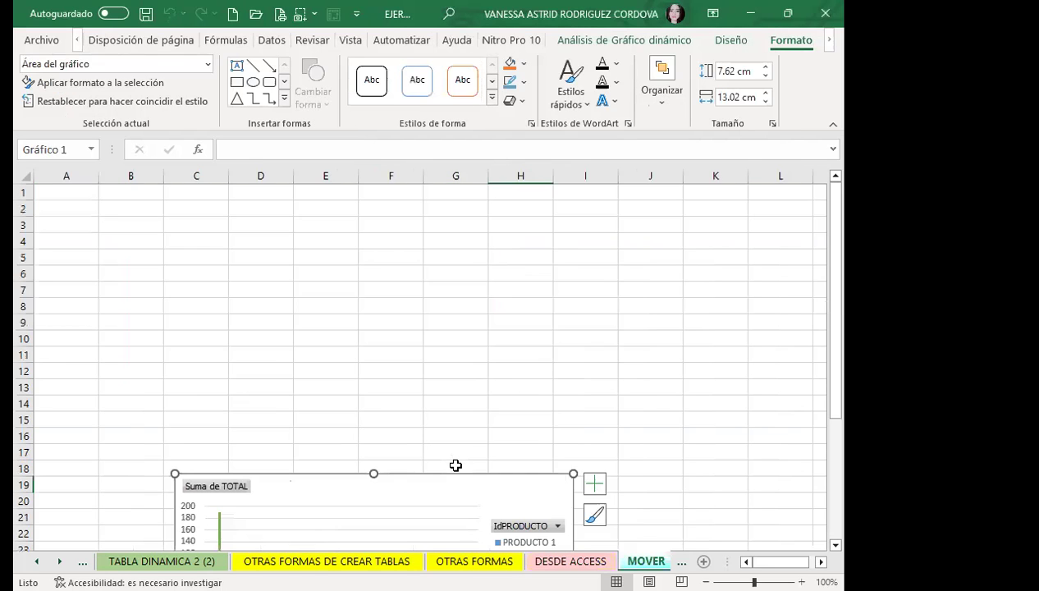
drag(435, 486, 442, 348)
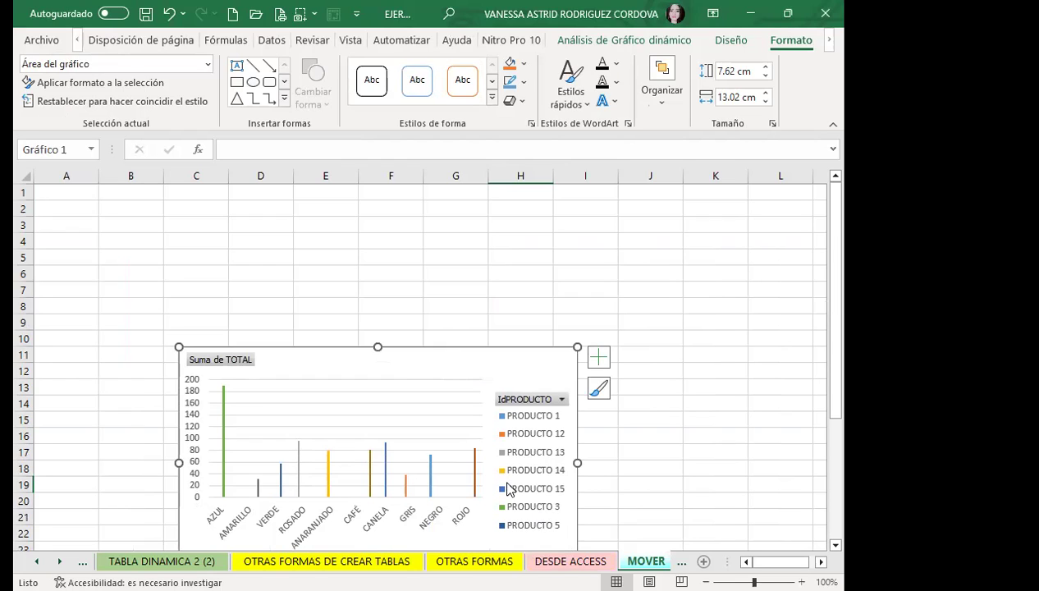
click(579, 558)
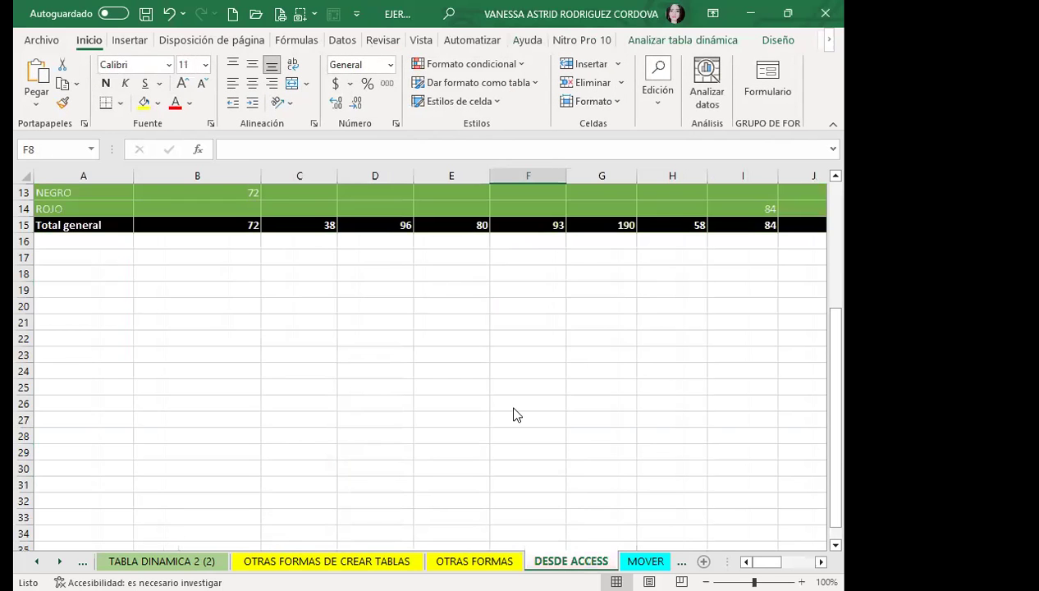
scroll(517, 414, up, 4)
mouse_move(417, 327)
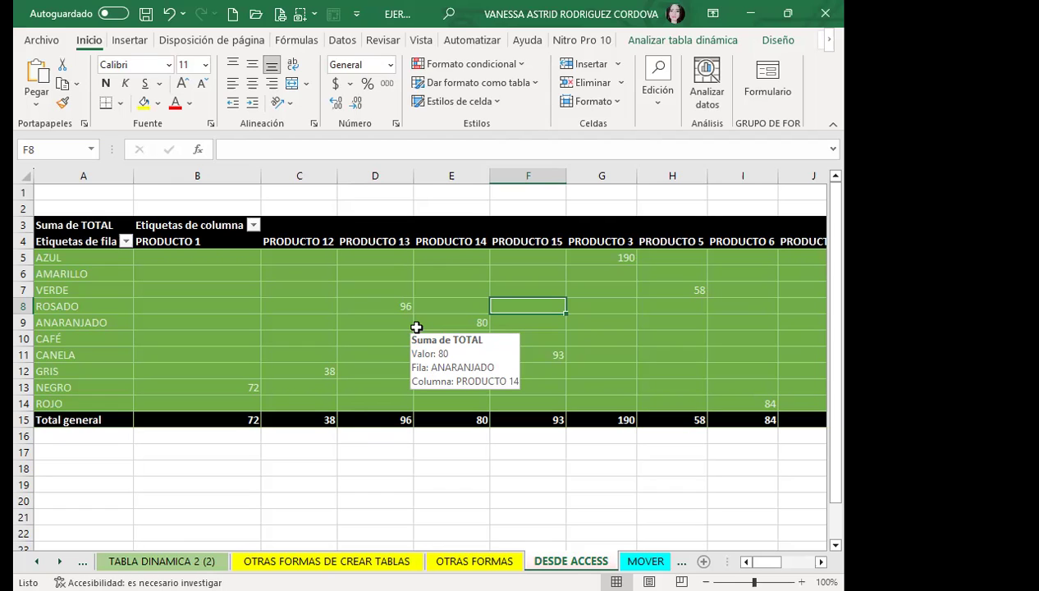
click(359, 382)
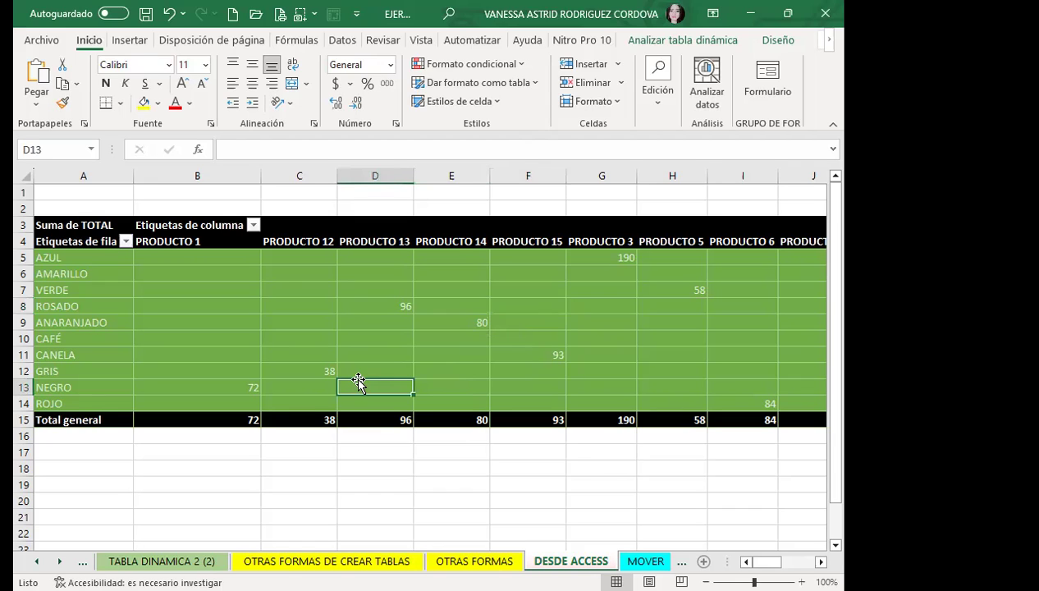
click(358, 343)
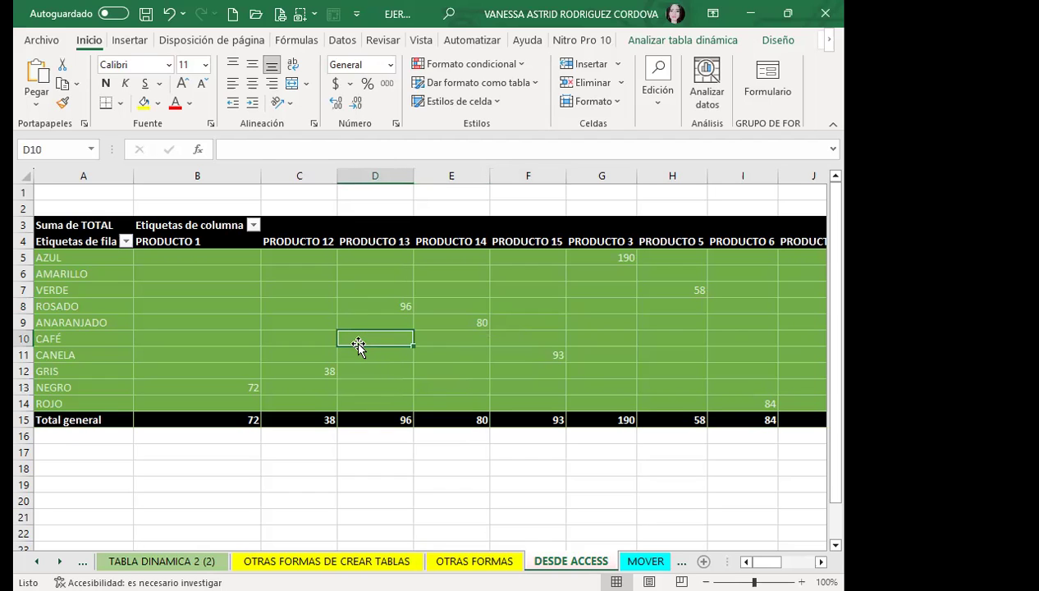